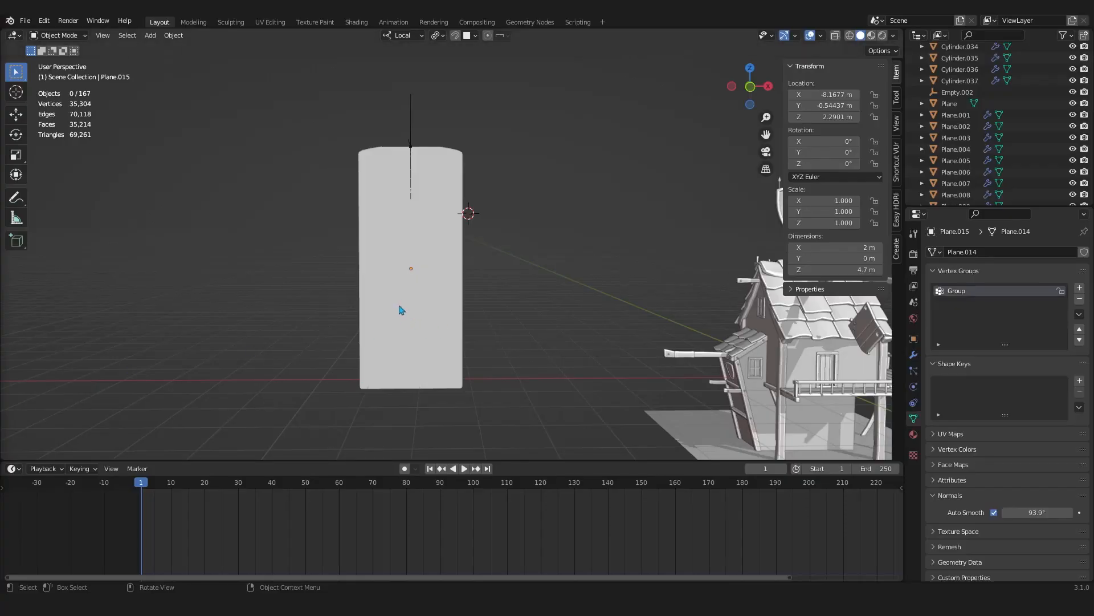
# Examine the house model and select the middle segment of its protruding side beam, with the cloth plane in view.
pyautogui.scroll(-2, 401, 309)
pyautogui.moveTo(400, 303); pyautogui.dragTo(447, 257, button='middle')
pyautogui.scroll(3, 488, 300)
pyautogui.scroll(3, 399, 240)
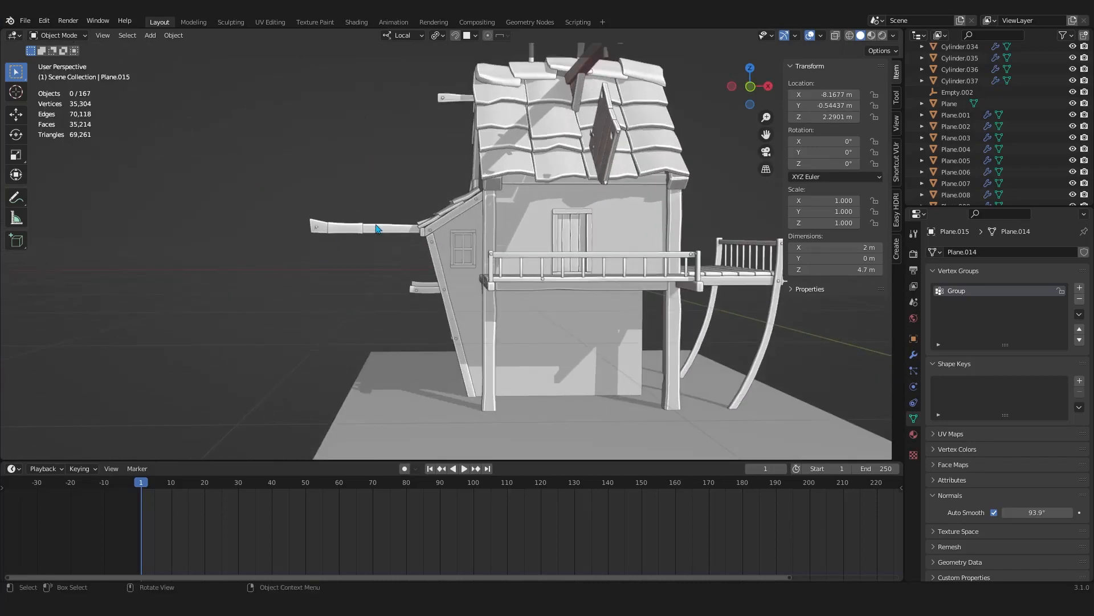
pyautogui.click(377, 228)
pyautogui.moveTo(349, 237); pyautogui.dragTo(397, 323, button='middle')
pyautogui.scroll(-5, 239, 237)
# Play the cloth simulation of the tall plane and return the timeline to frame 1 with the plane selected.
pyautogui.press('space')
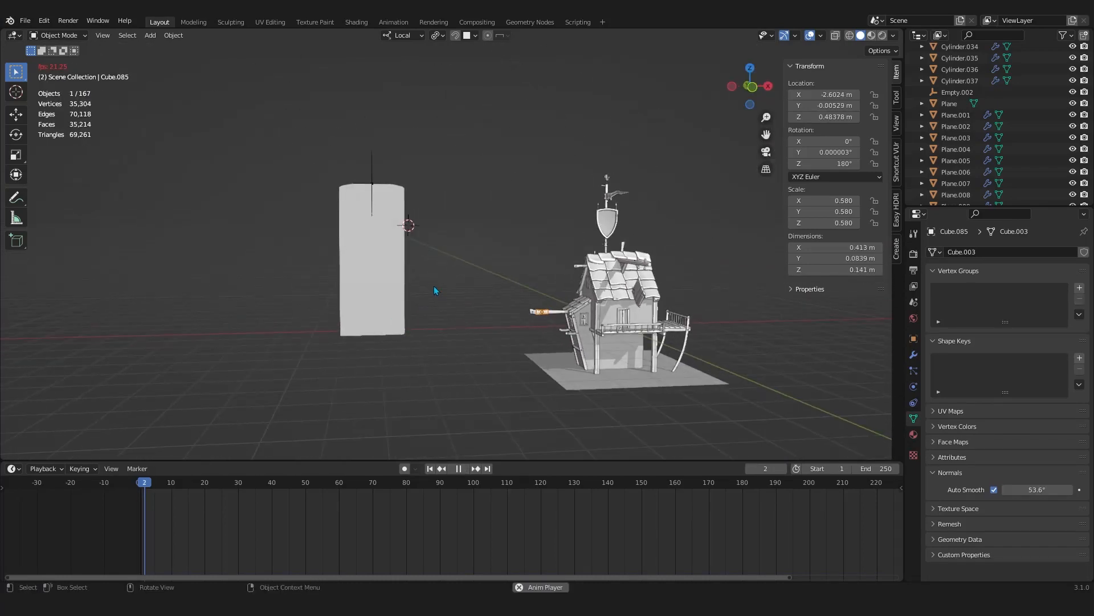
pyautogui.scroll(4, 423, 277)
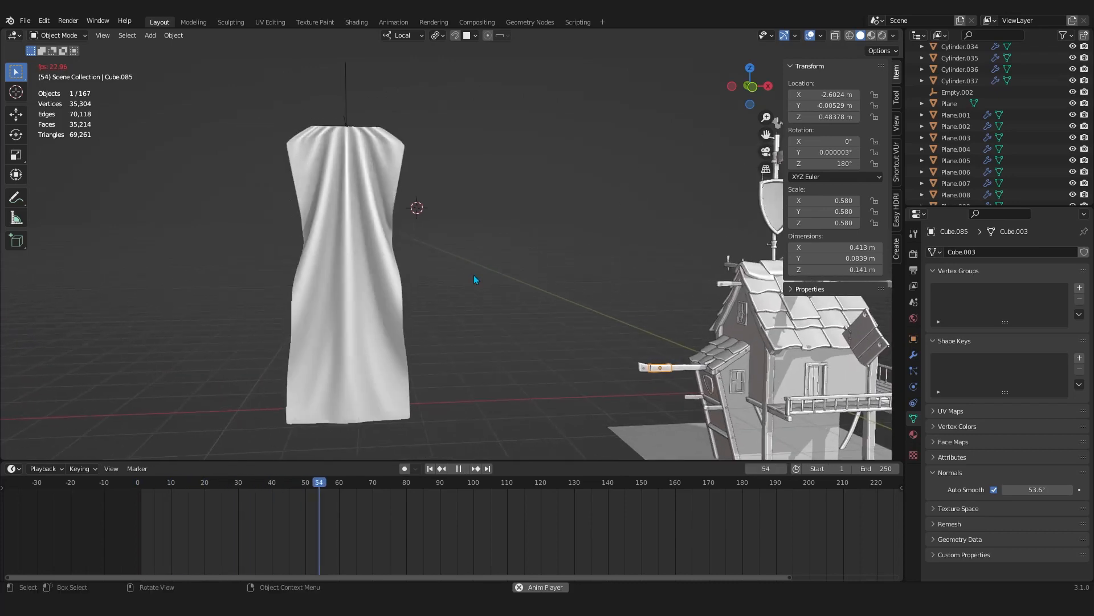
pyautogui.click(431, 469)
pyautogui.click(382, 152)
pyautogui.press('space')
pyautogui.click(431, 469)
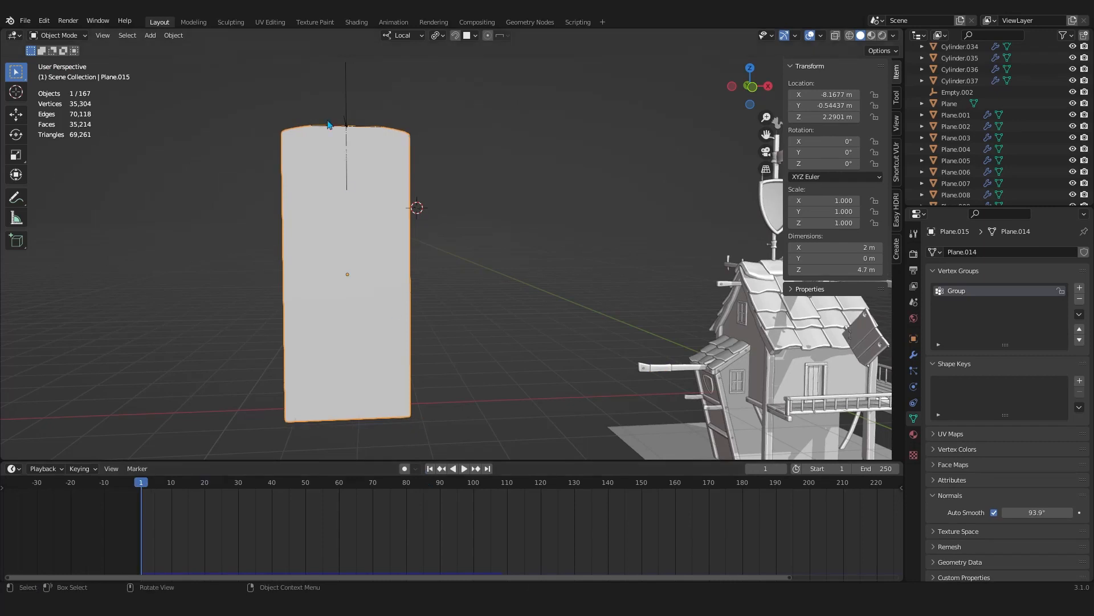
# Replay the selected plane's cloth simulation from the first frame and stop it once the folds have formed.
pyautogui.press('Tab')
pyautogui.press('Tab')
pyautogui.press('space')
pyautogui.scroll(1, 460, 243)
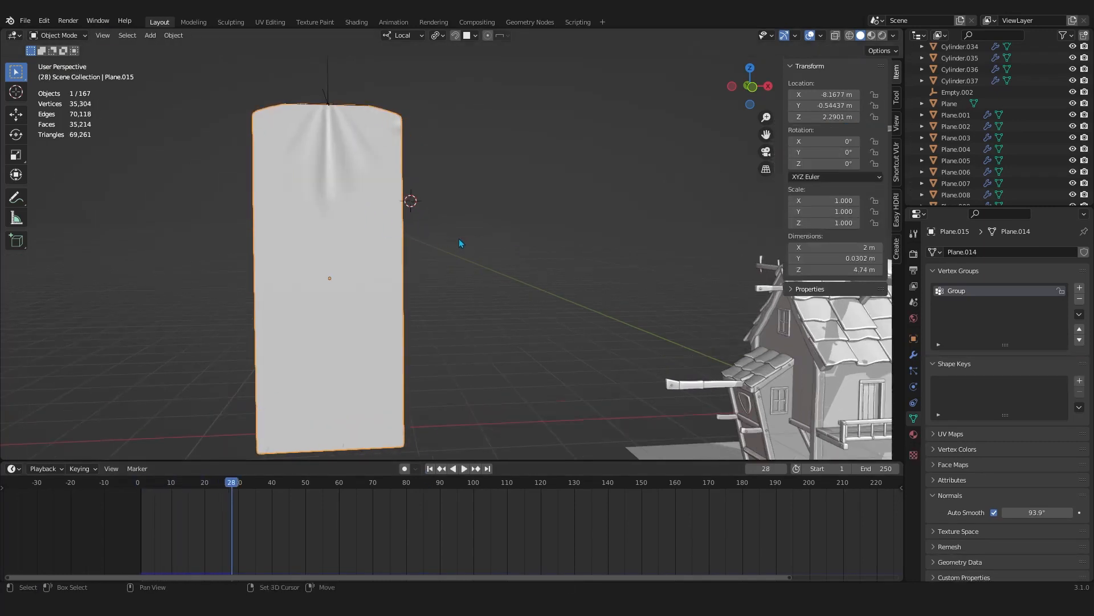
pyautogui.keyDown('shift'); pyautogui.moveTo(461, 244); pyautogui.dragTo(490, 243, button='middle'); pyautogui.keyUp('shift')
pyautogui.press('space')
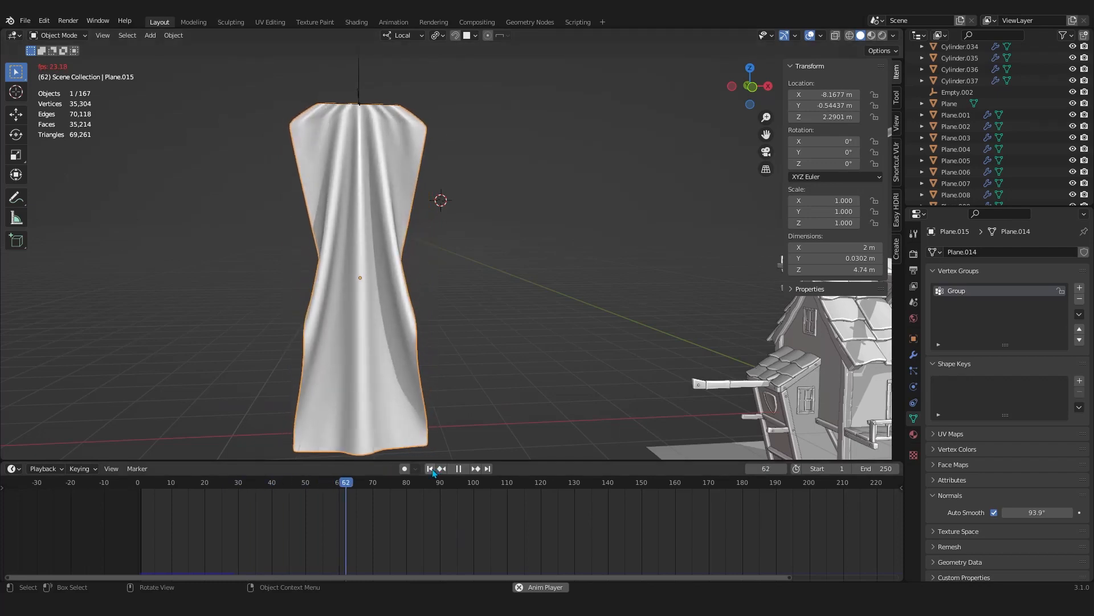
pyautogui.click(432, 472)
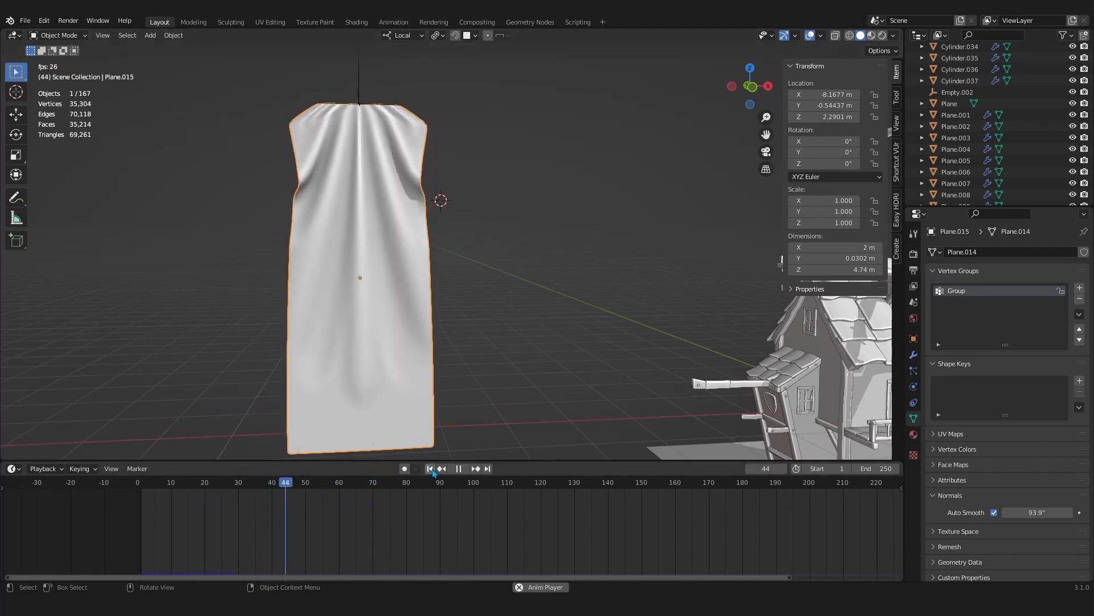
pyautogui.press('space')
# Scale the empty at the cloth's top edge by 1.77 along its local X axis and replay the simulation from the start.
pyautogui.moveTo(379, 139); pyautogui.dragTo(444, 267, button='middle')
pyautogui.click(439, 241)
pyautogui.press('s')
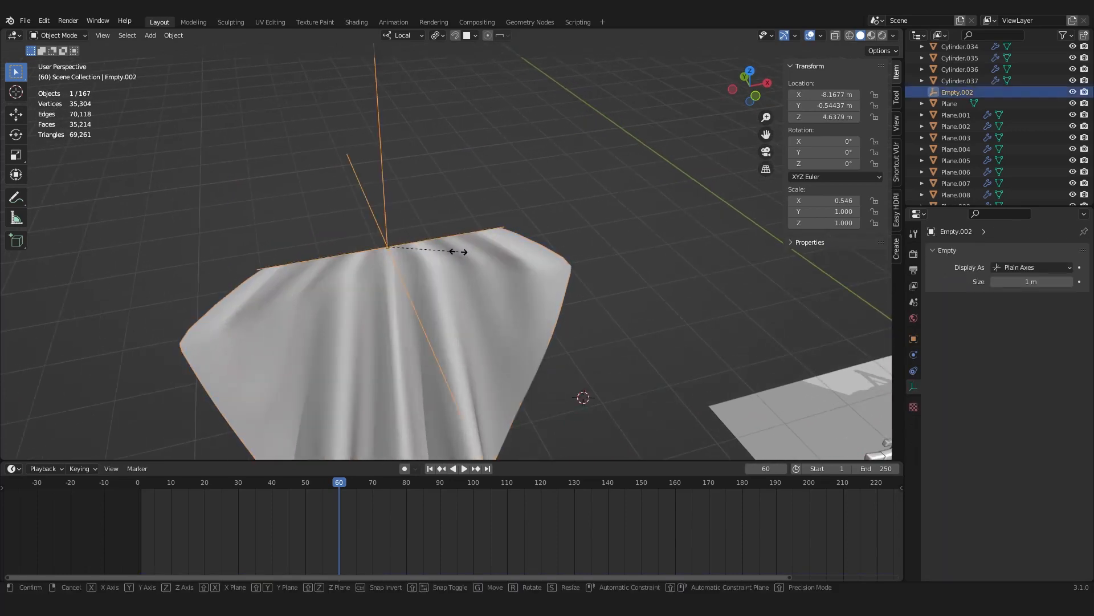
pyautogui.press('x')
pyautogui.click(514, 249)
pyautogui.press('space')
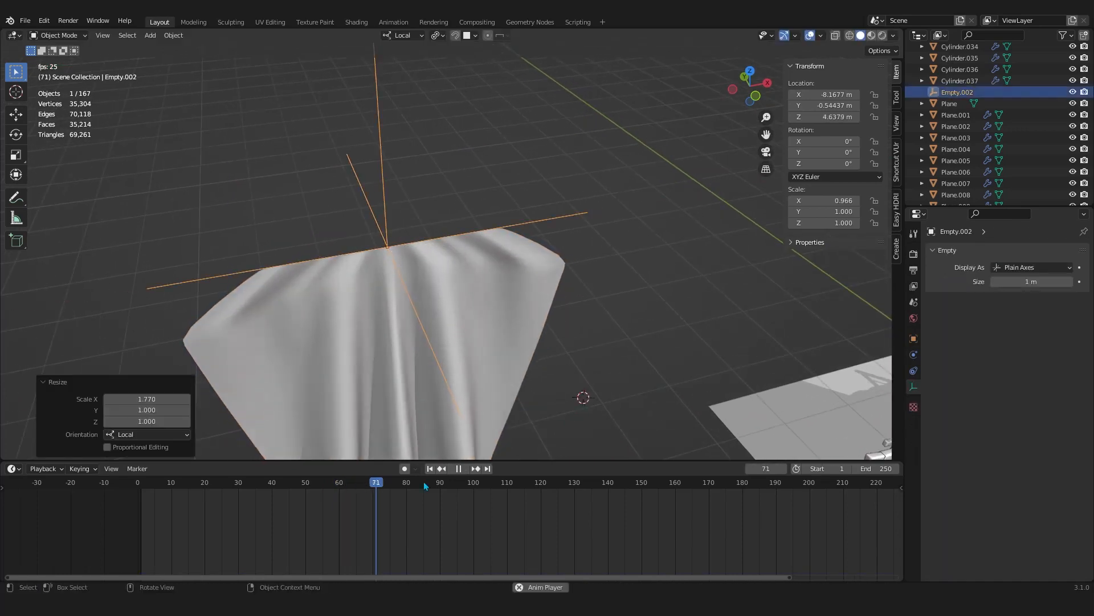
pyautogui.click(430, 469)
pyautogui.scroll(-5, 447, 320)
pyautogui.moveTo(446, 323); pyautogui.dragTo(443, 291, button='middle')
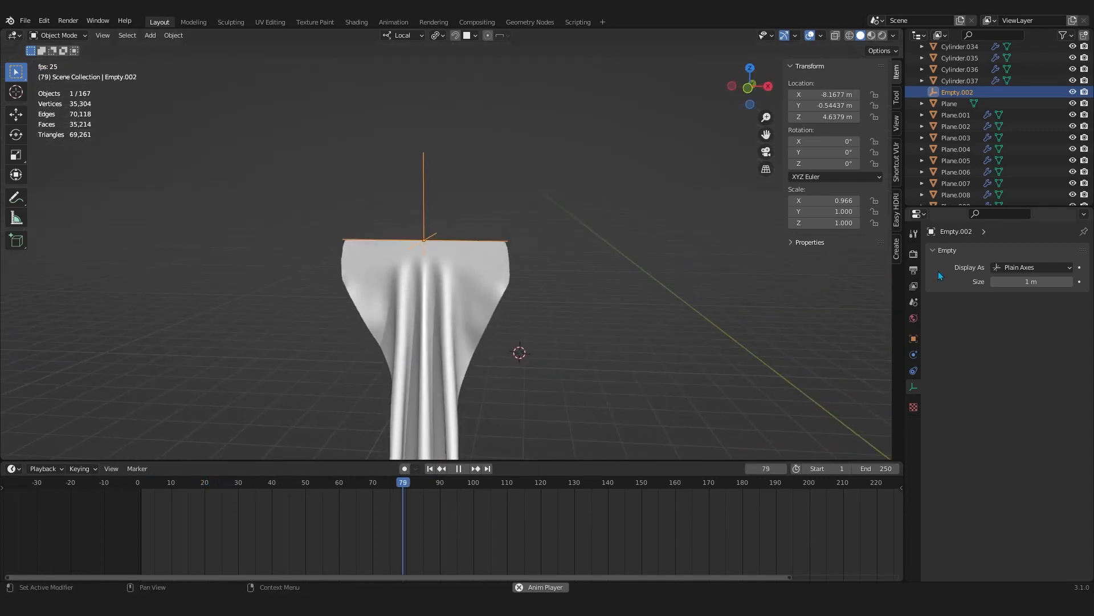
# Scale the empty by 0.686 along its local X axis during playback and pause the simulation.
pyautogui.click(913, 368)
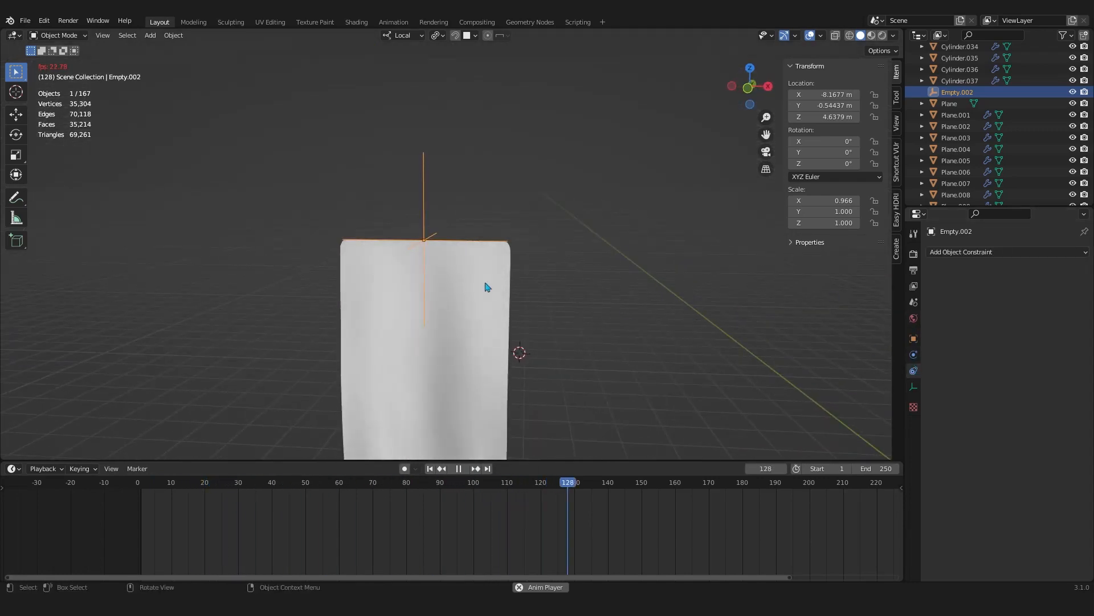
pyautogui.scroll(-4, 488, 288)
pyautogui.press('s')
pyautogui.press('x')
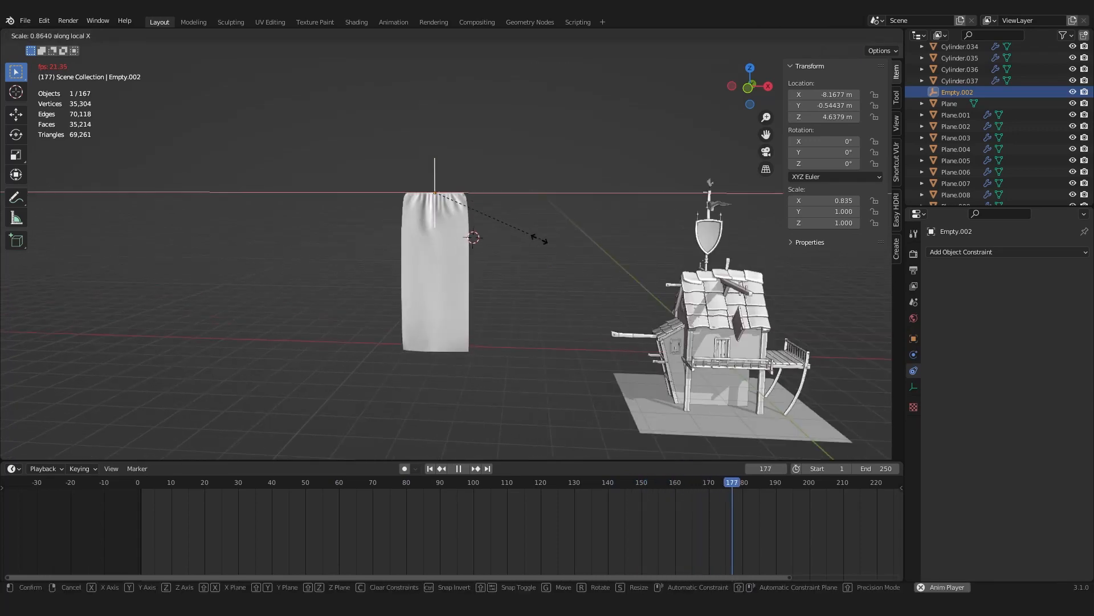
pyautogui.click(515, 232)
pyautogui.press('space')
pyautogui.scroll(4, 449, 231)
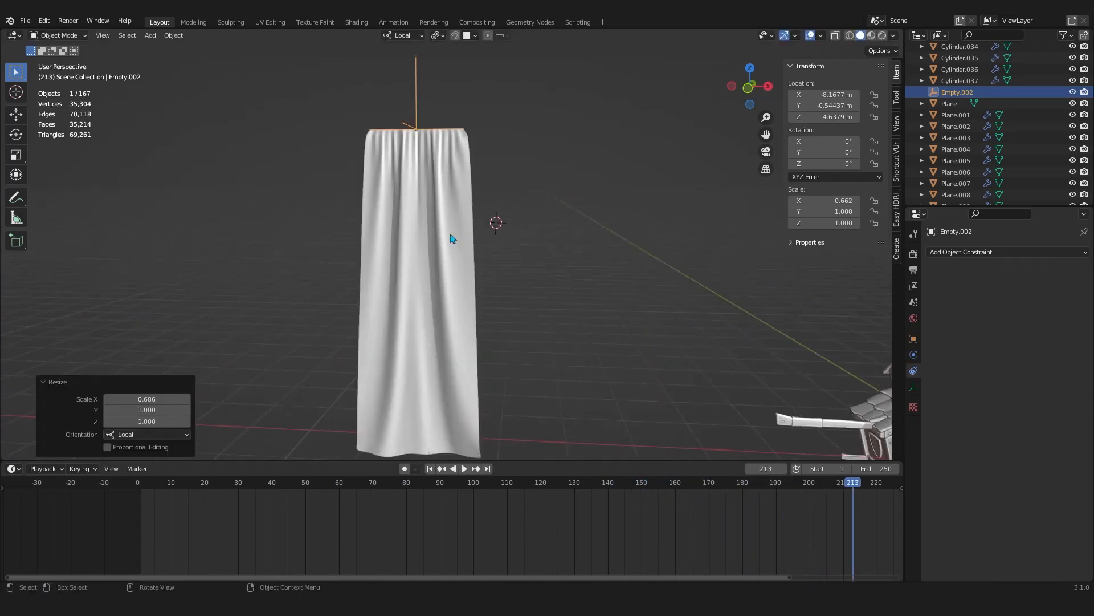
# Run the simulation a little further and inspect the gathered cloth from above and up close.
pyautogui.scroll(-4, 477, 244)
pyautogui.moveTo(449, 231); pyautogui.dragTo(511, 263, button='middle')
pyautogui.press('space')
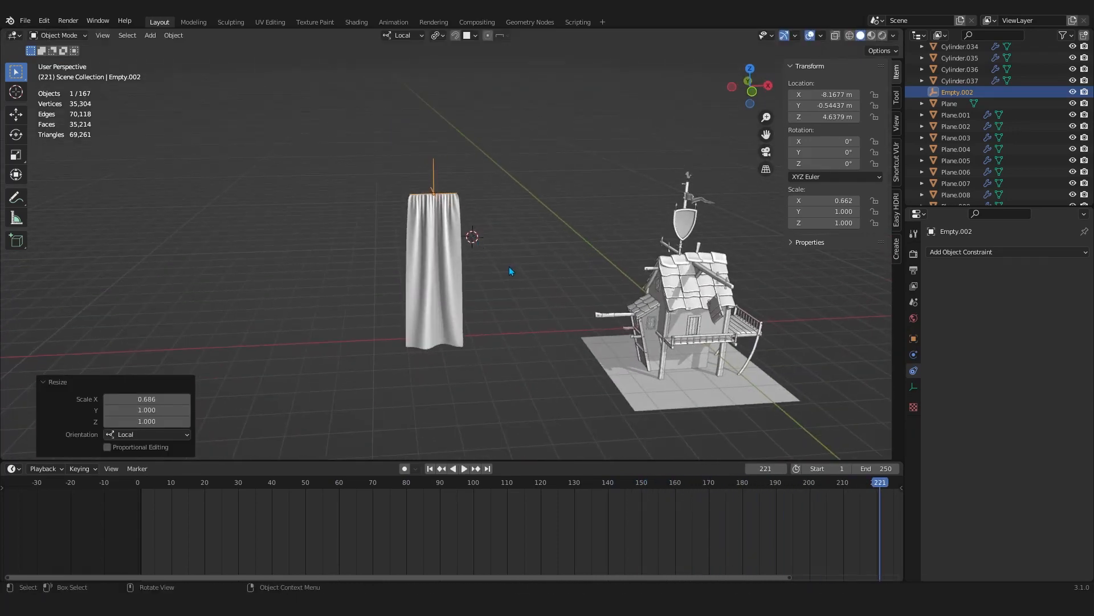
pyautogui.scroll(-5, 500, 280)
pyautogui.press('space')
pyautogui.scroll(10, 436, 256)
pyautogui.scroll(-8, 435, 255)
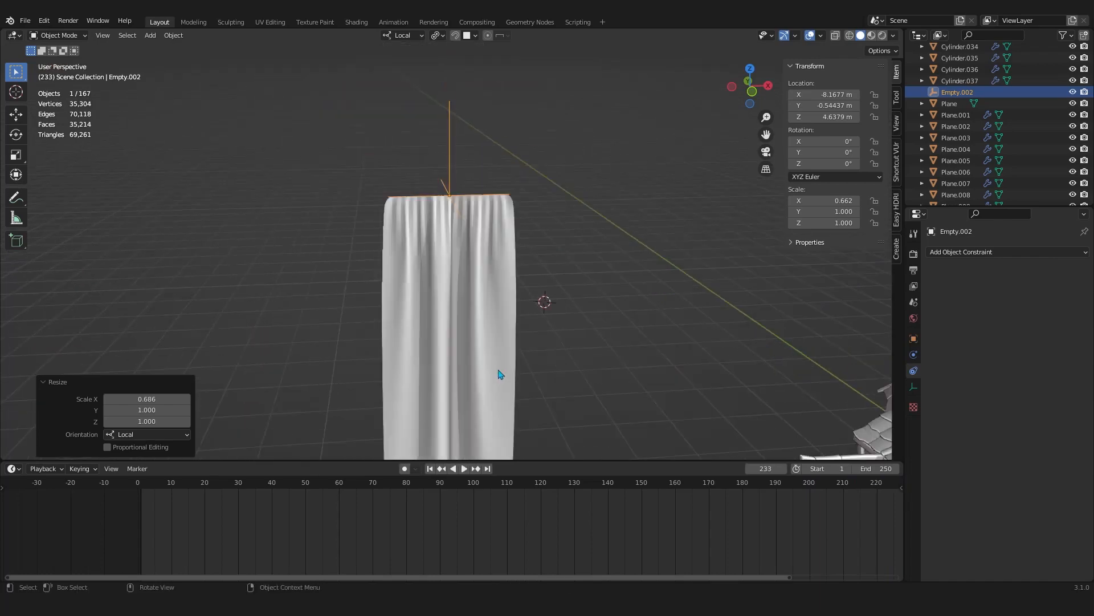
# Delete the demonstration cloth plane together with its controlling empty.
pyautogui.moveTo(496, 374); pyautogui.dragTo(511, 254, button='middle')
pyautogui.keyDown('shift'); pyautogui.click(436, 272); pyautogui.keyUp('shift')
pyautogui.scroll(3, 426, 270)
pyautogui.press('Delete')
pyautogui.scroll(-2, 512, 253)
pyautogui.scroll(2, 502, 250)
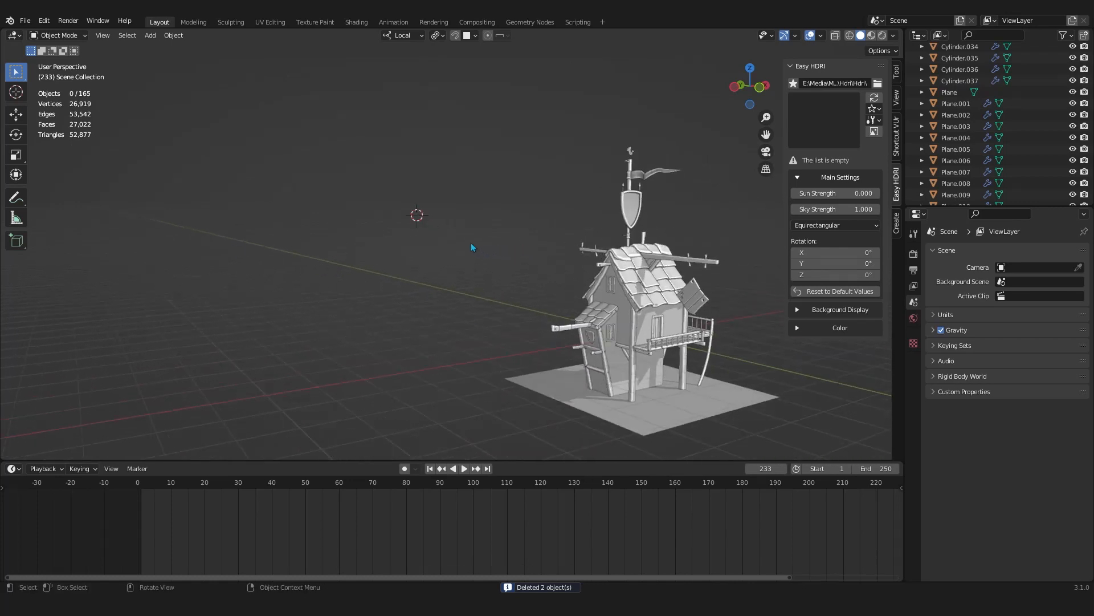
# Add a 2 m mesh plane at the 3D cursor and hide the sidebar.
pyautogui.hotkey('shift', 'a')
pyautogui.hotkey('shift', 'a')
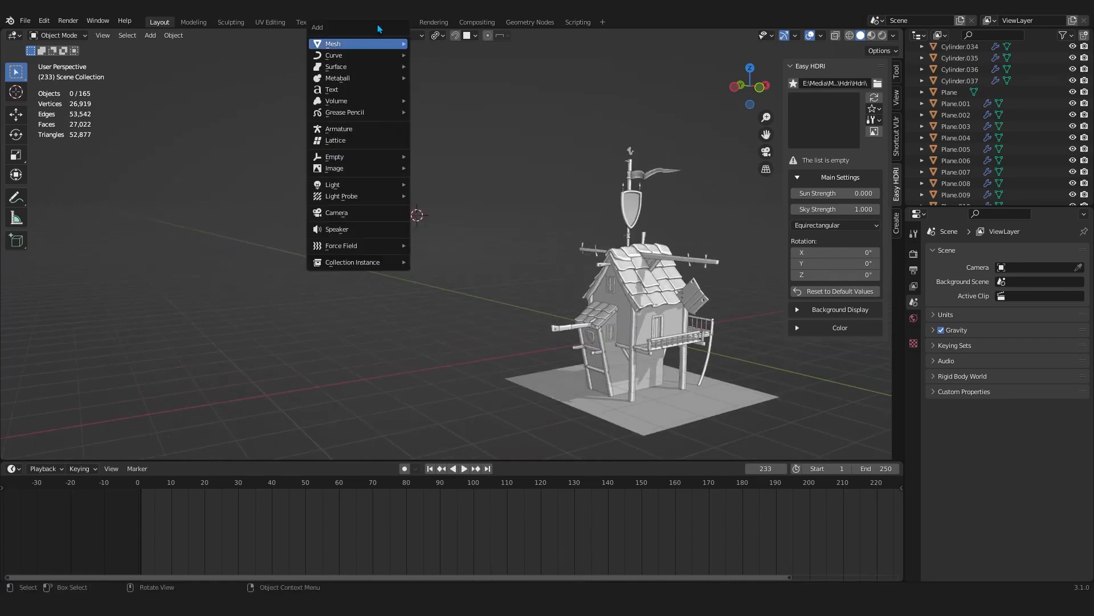
pyautogui.moveTo(374, 46)
pyautogui.press('Return')
pyautogui.keyDown('ctrl'); pyautogui.scroll(1, 838, 86); pyautogui.keyUp('ctrl')
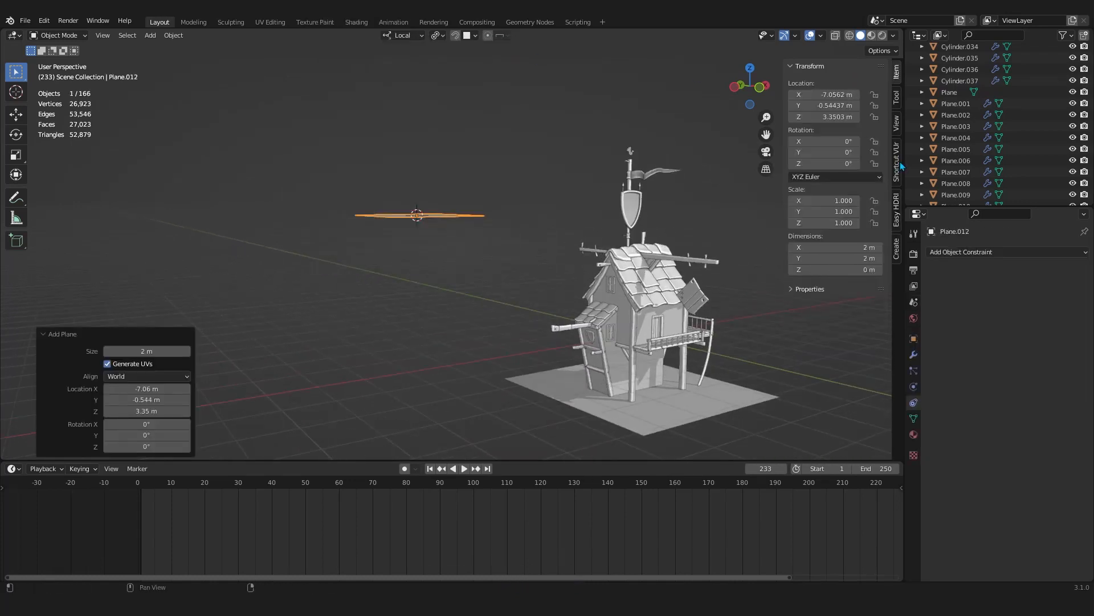
pyautogui.click(797, 84)
pyautogui.press('n')
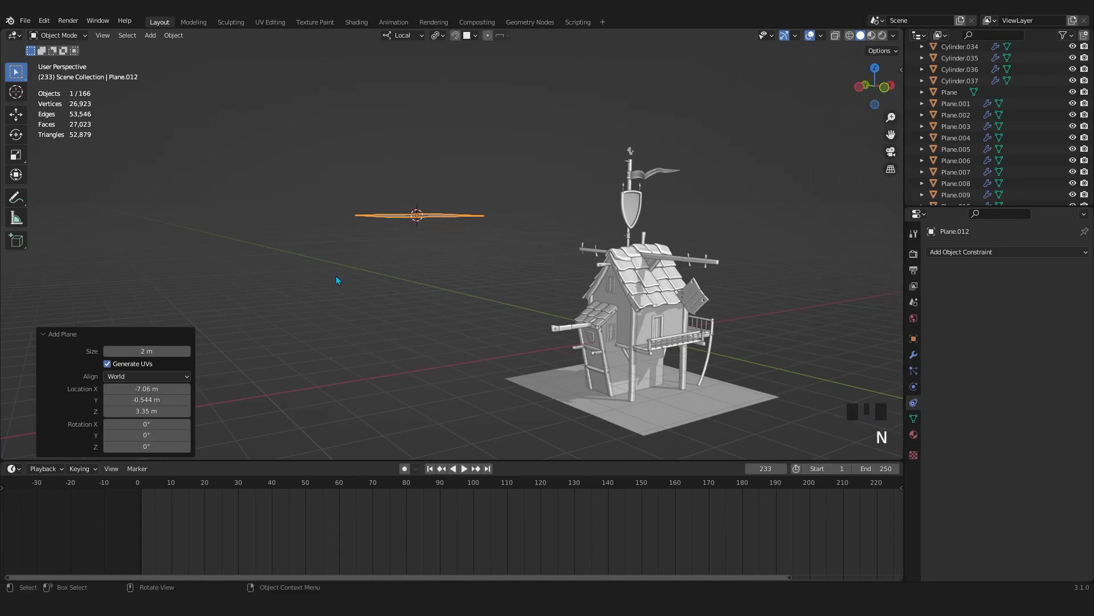
# Rotate the new plane 90° about its local X axis so it stands upright.
pyautogui.moveTo(339, 275); pyautogui.dragTo(457, 262, button='middle')
pyautogui.press('r')
pyautogui.press('x')
pyautogui.press('x')
pyautogui.write('90')
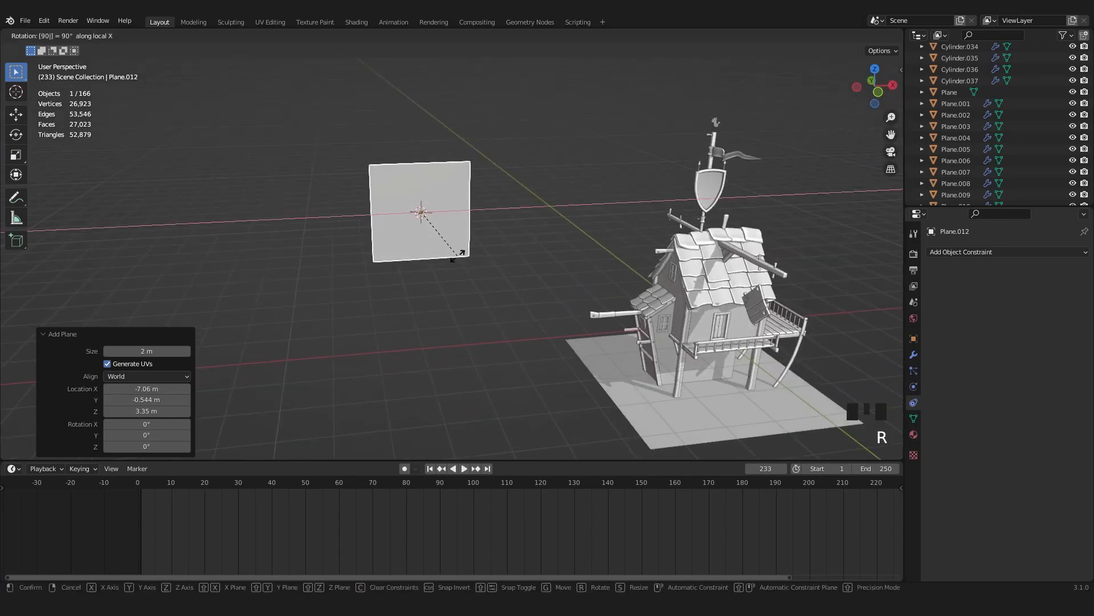
pyautogui.press('Return')
# In front view and Edit Mode, scale the plane's mesh by 2 along its local Y axis.
pyautogui.press('KP_1')
pyautogui.press('Tab')
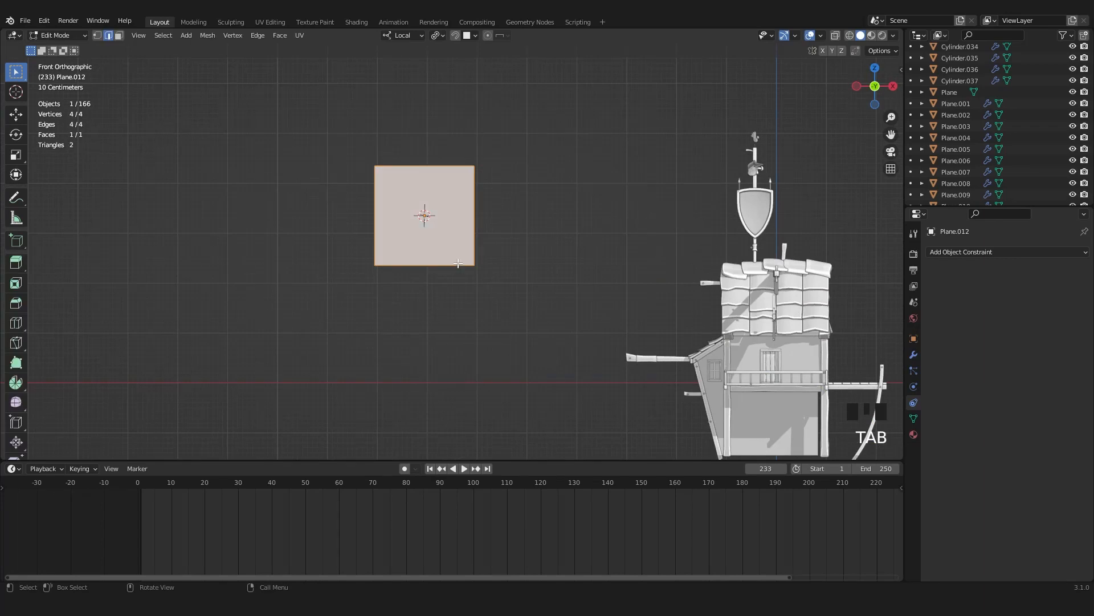
pyautogui.press('s')
pyautogui.press('z')
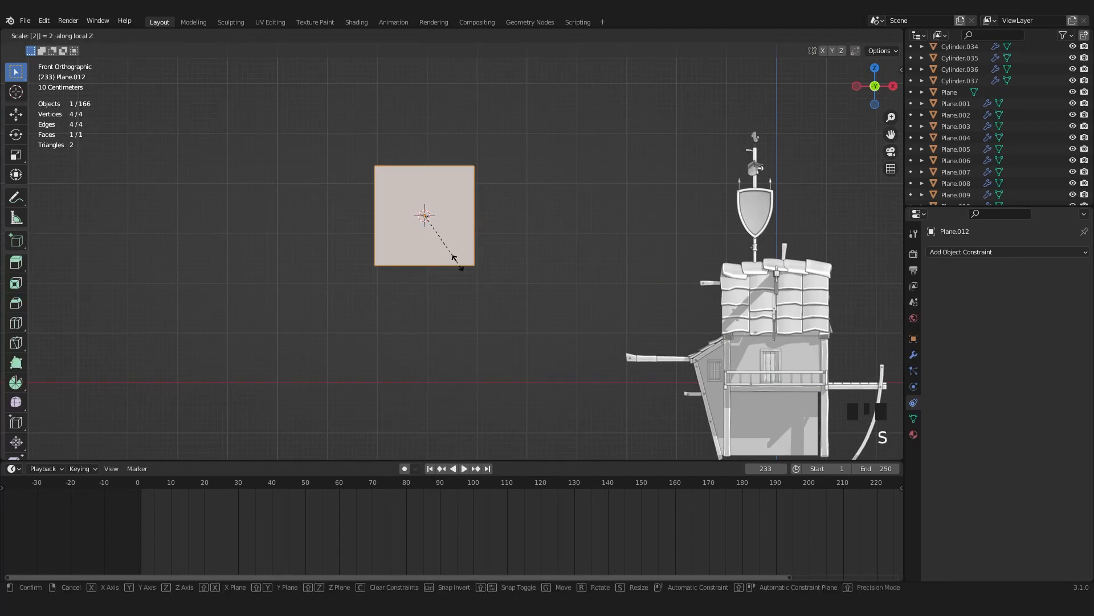
pyautogui.press('x')
pyautogui.press('y')
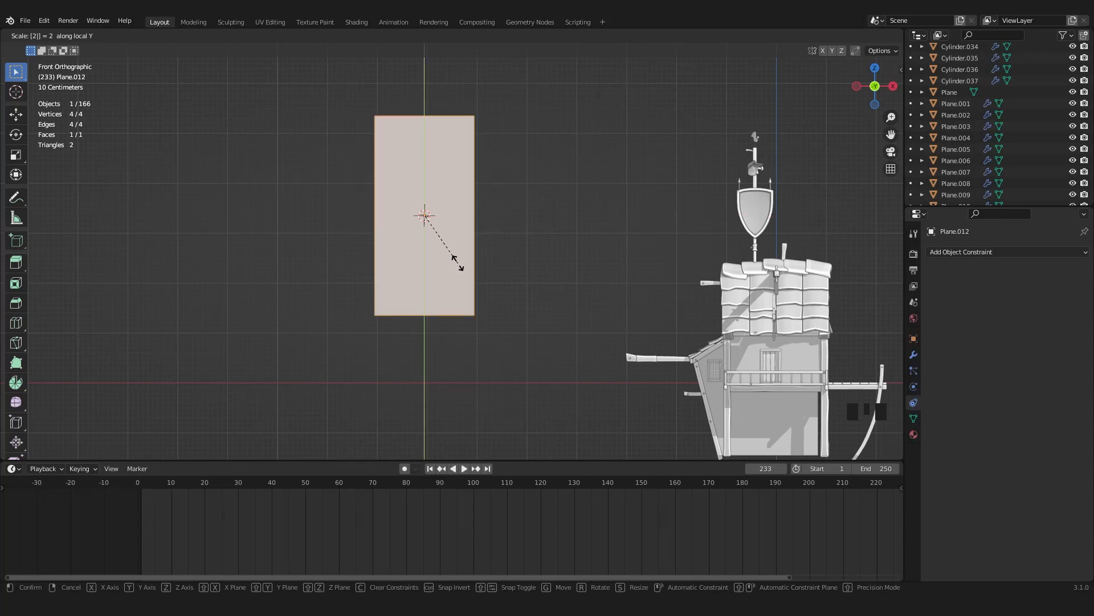
pyautogui.press('Return')
# Add one centred horizontal loop cut to divide the tall plane into two square faces.
pyautogui.hotkey('ctrl', 'r')
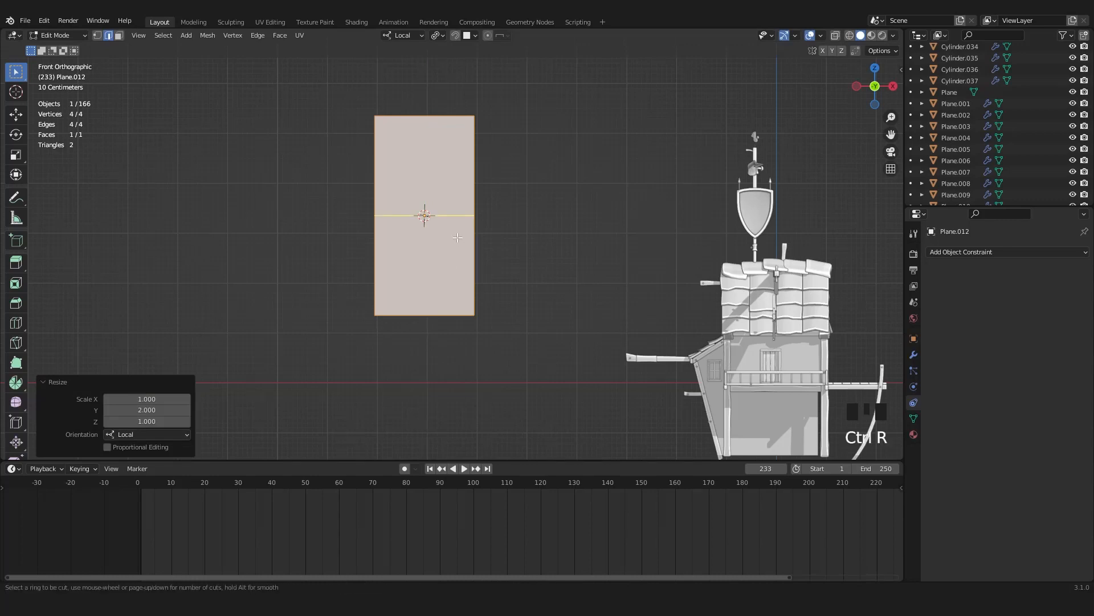
pyautogui.click(463, 247)
pyautogui.rightClick(463, 247)
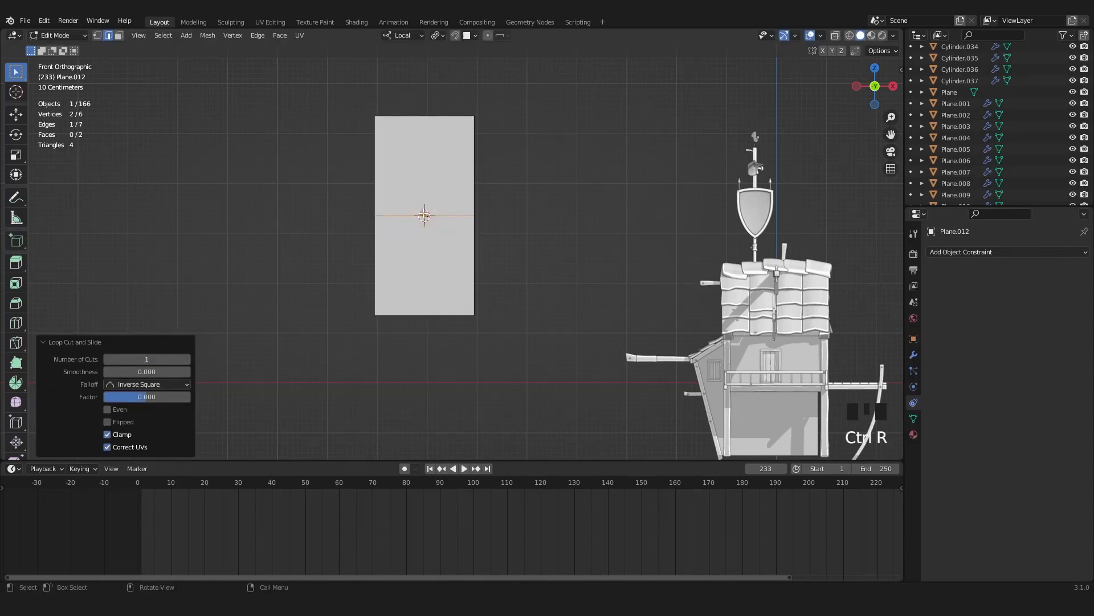
# Select all faces of the plane and subdivide them three times in a row.
pyautogui.press('a')
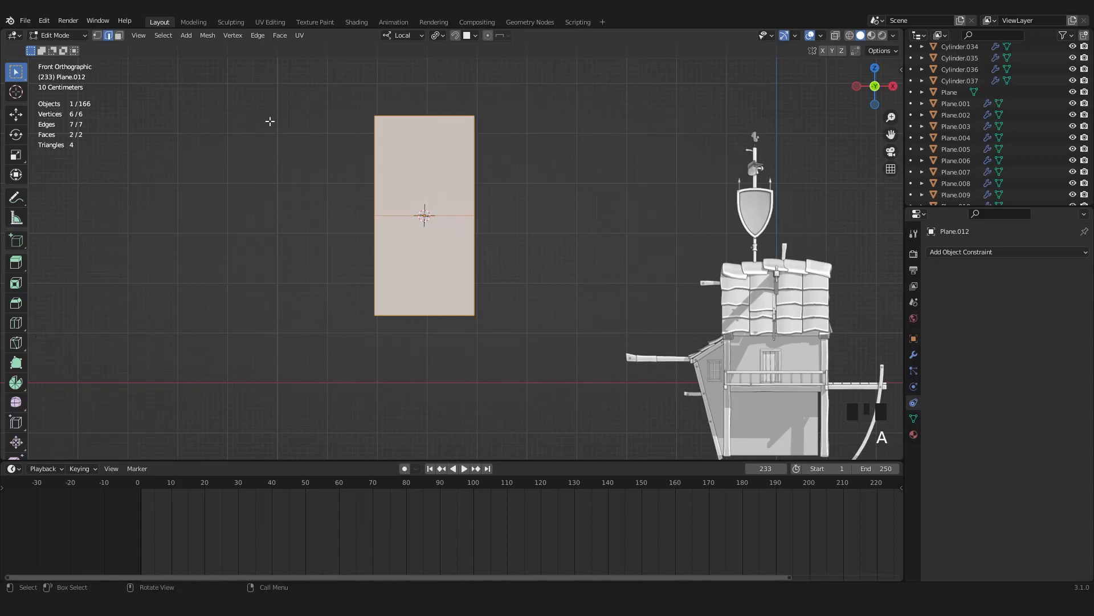
pyautogui.press('3')
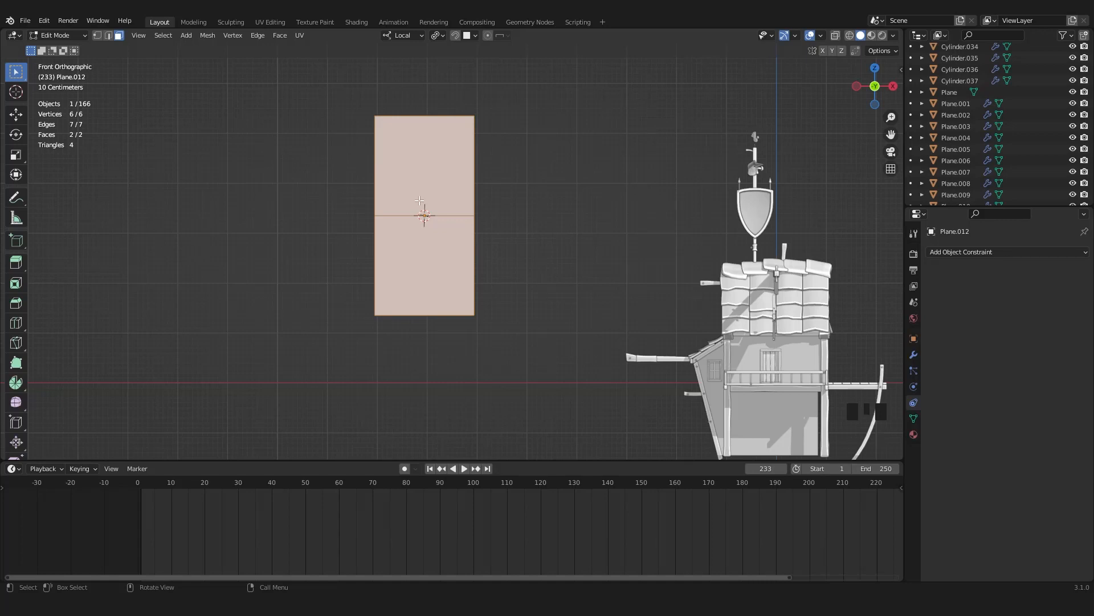
pyautogui.scroll(1, 420, 201)
pyautogui.rightClick(420, 208)
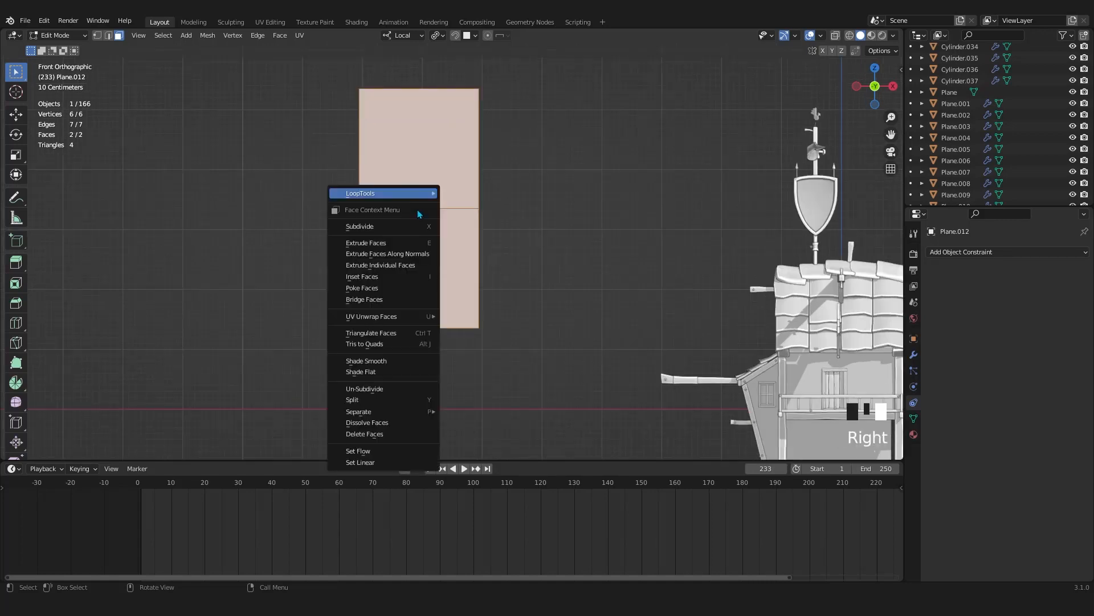
pyautogui.click(382, 226)
pyautogui.rightClick(381, 226)
pyautogui.click(382, 226)
pyautogui.rightClick(382, 227)
pyautogui.click(382, 225)
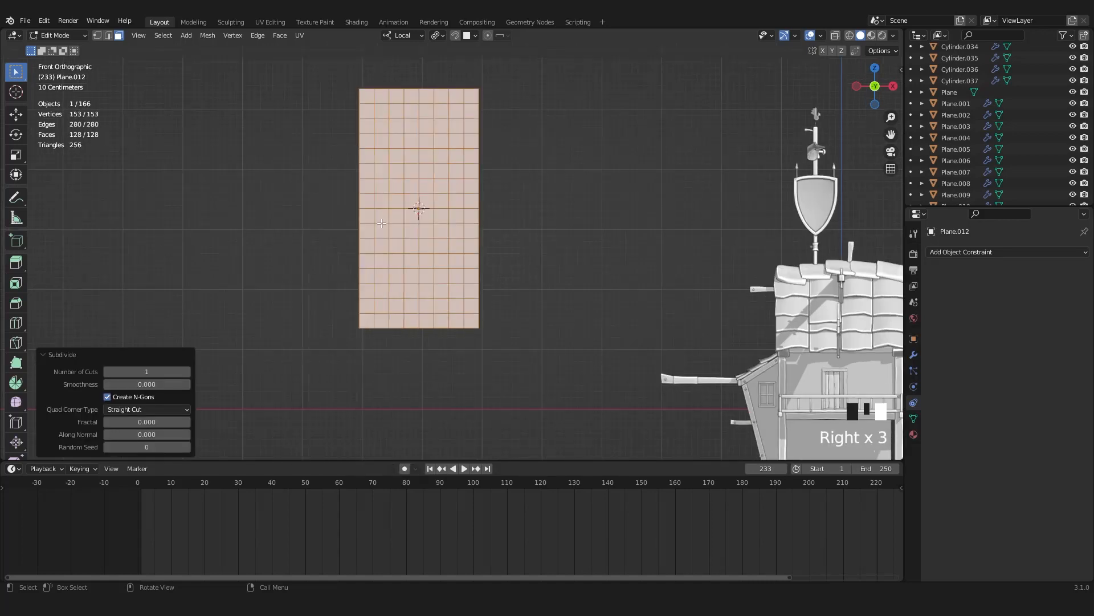
# Raise the last subdivision's number of cuts to 5 for a denser grid.
pyautogui.click(187, 372)
pyautogui.click(187, 372)
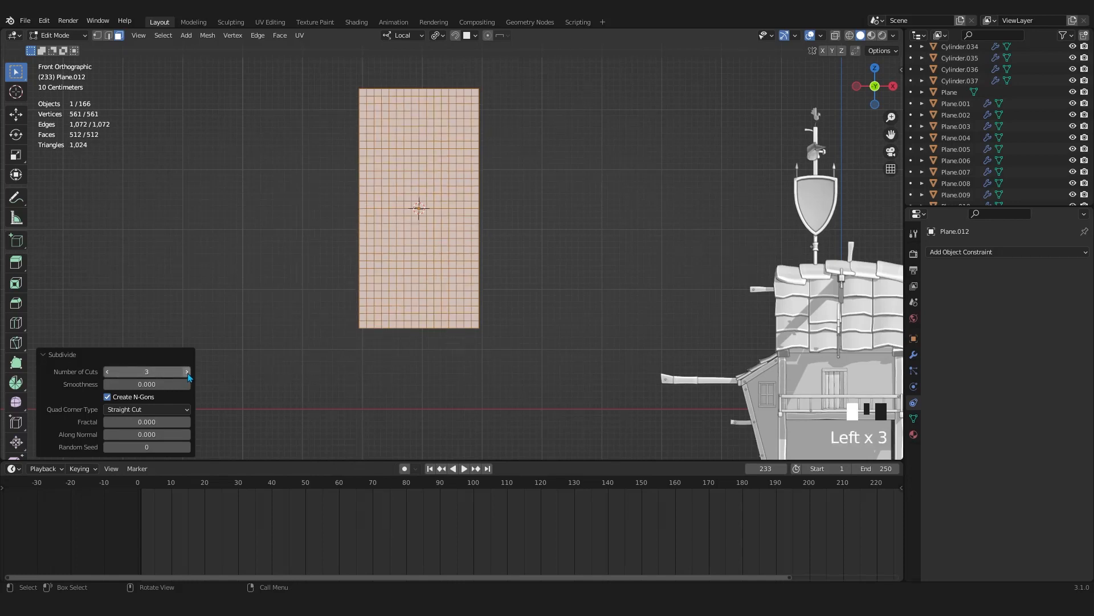
pyautogui.click(187, 372)
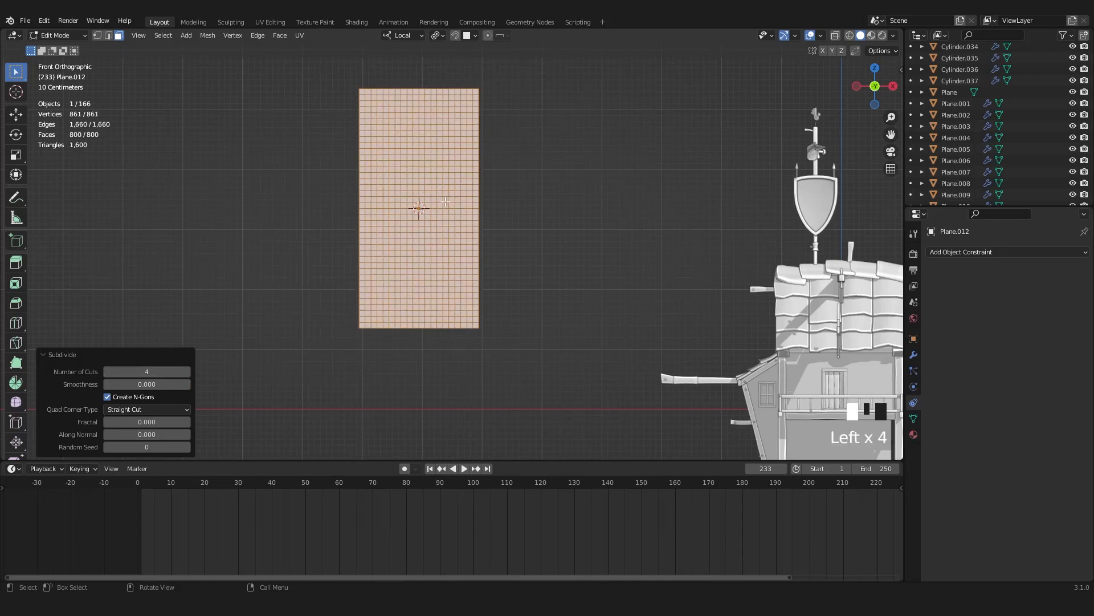
pyautogui.keyDown('shift'); pyautogui.moveTo(445, 202); pyautogui.dragTo(409, 264, button='middle'); pyautogui.keyUp('shift')
pyautogui.scroll(2, 420, 289)
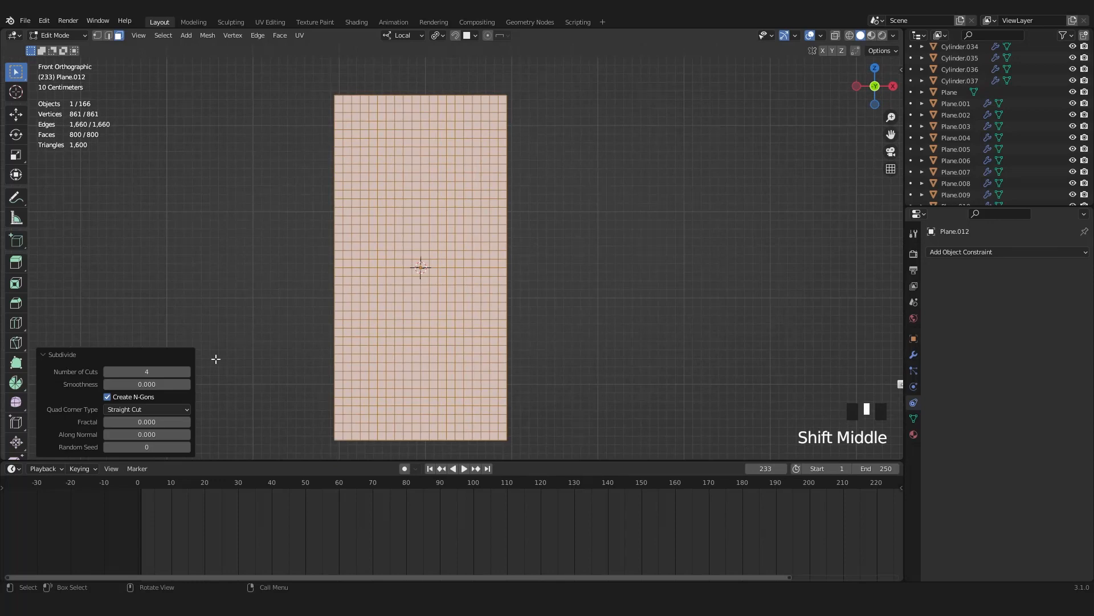
pyautogui.click(187, 372)
# Deselect all of the plane's geometry and switch to edge selection mode near its upper end.
pyautogui.scroll(-2, 433, 262)
pyautogui.scroll(4, 457, 243)
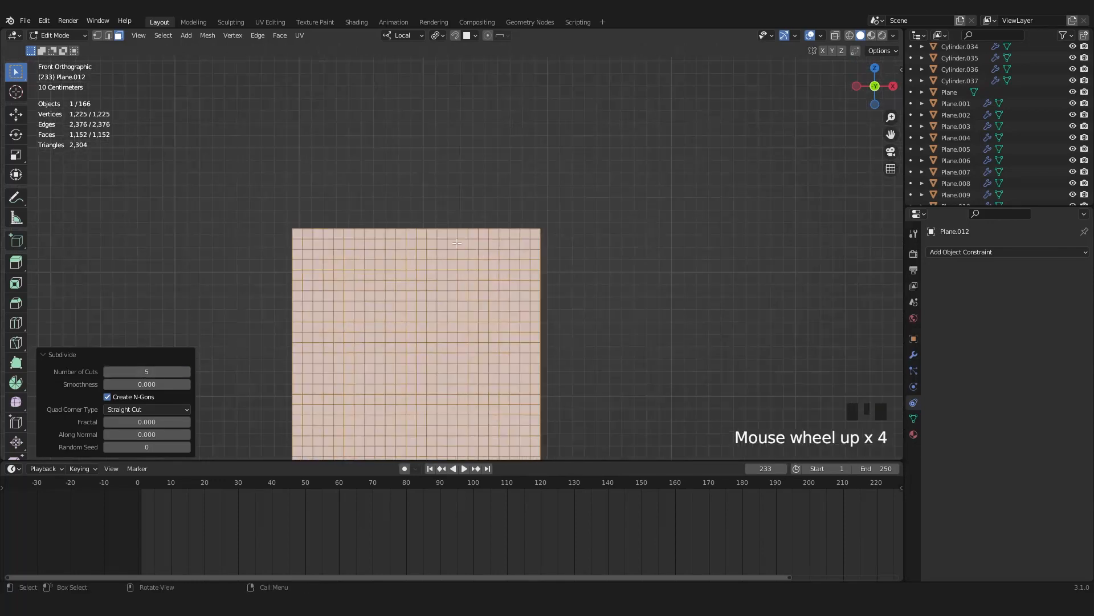
pyautogui.scroll(4, 456, 243)
pyautogui.click(456, 204)
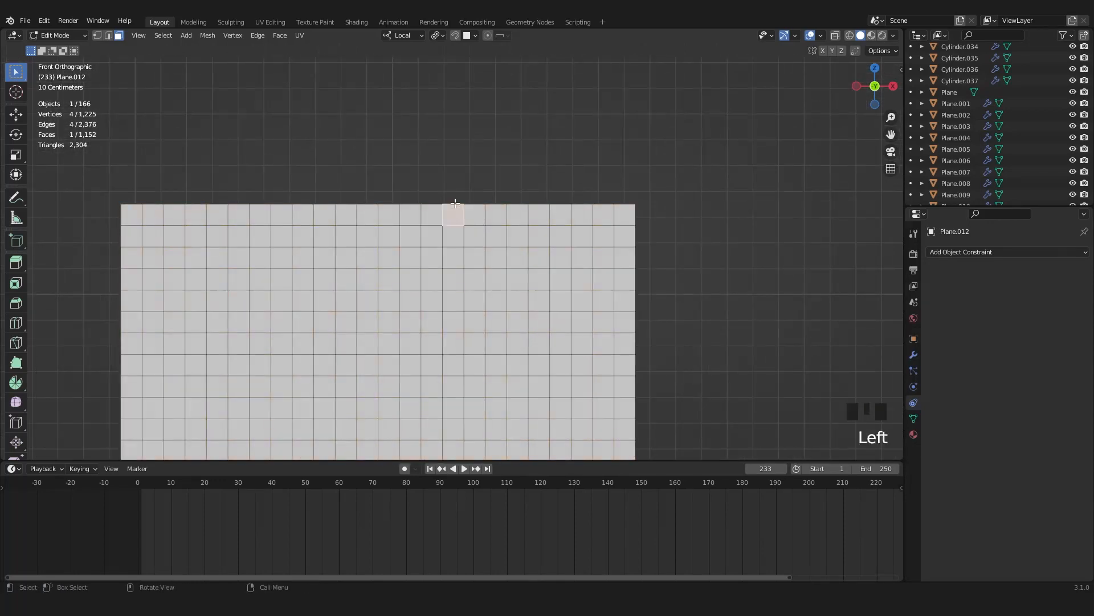
pyautogui.press('2')
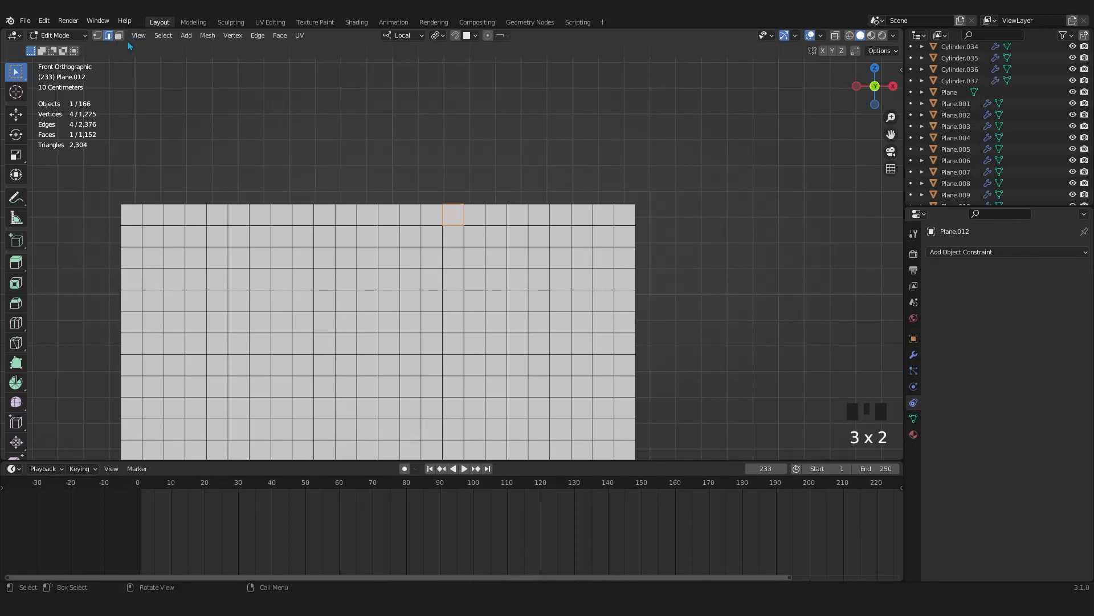
pyautogui.click(239, 157)
pyautogui.press('3')
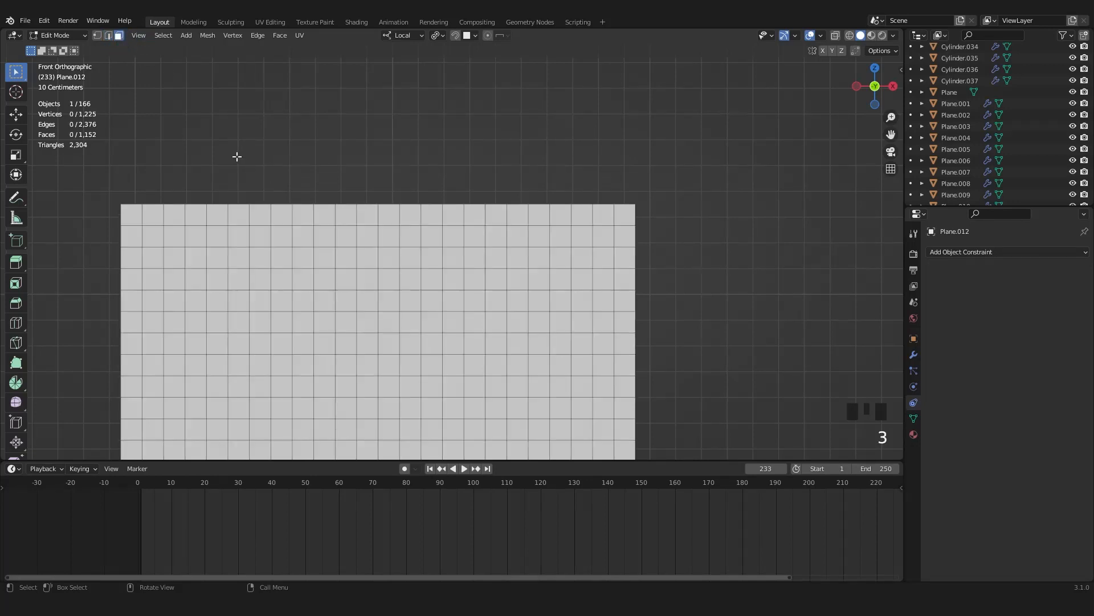
pyautogui.press('2')
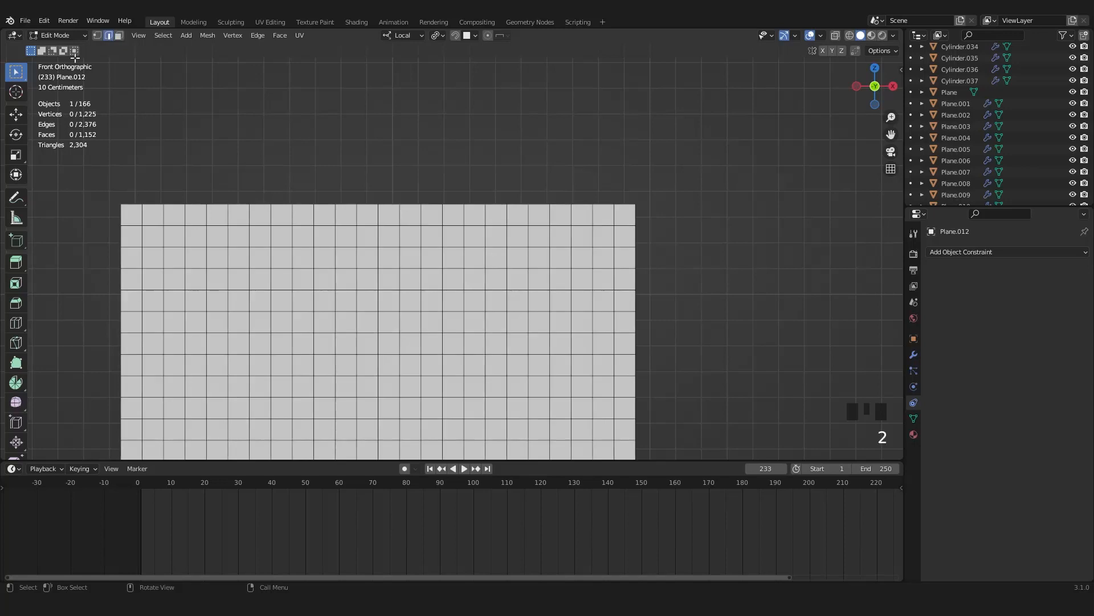
# Select the plane's entire top row of edges in wireframe display.
pyautogui.keyDown('alt'); pyautogui.click(431, 205); pyautogui.keyUp('alt')
pyautogui.press('z')
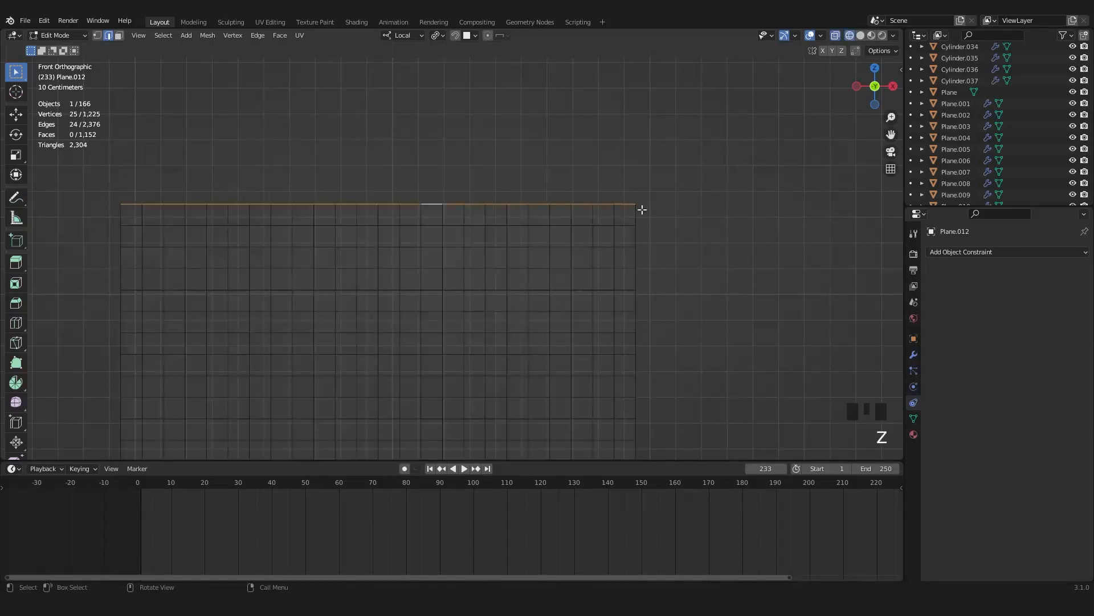
pyautogui.press('z')
pyautogui.press('z')
pyautogui.moveTo(710, 169); pyautogui.dragTo(247, 176)
pyautogui.click(411, 205)
pyautogui.moveTo(770, 167); pyautogui.dragTo(86, 207)
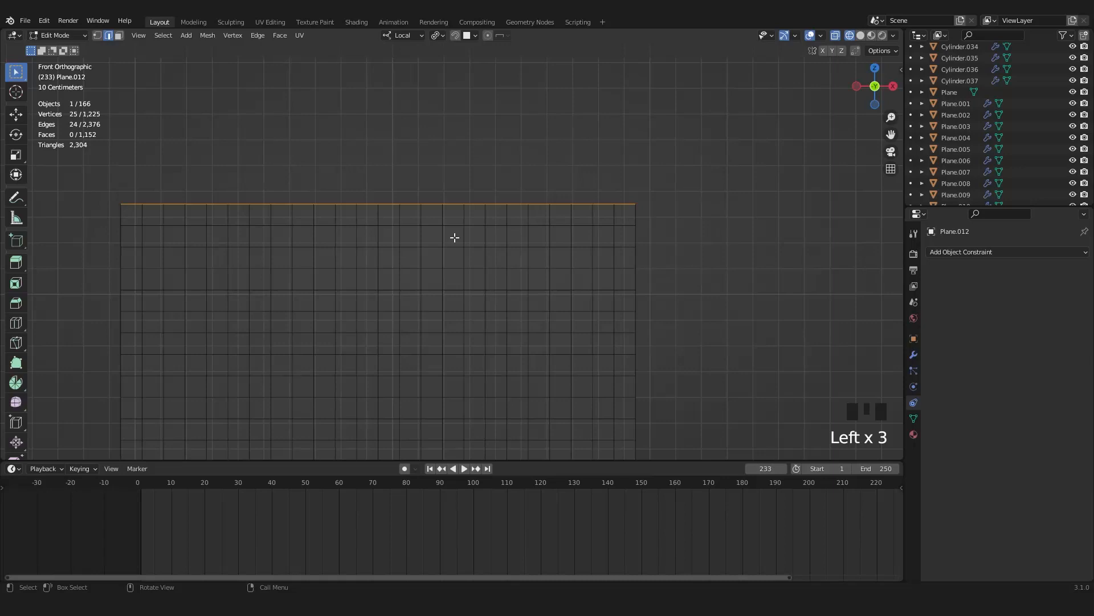
# Create a vertex group on the plane and assign the selected top edge vertices to it with weight 1.000.
pyautogui.click(914, 419)
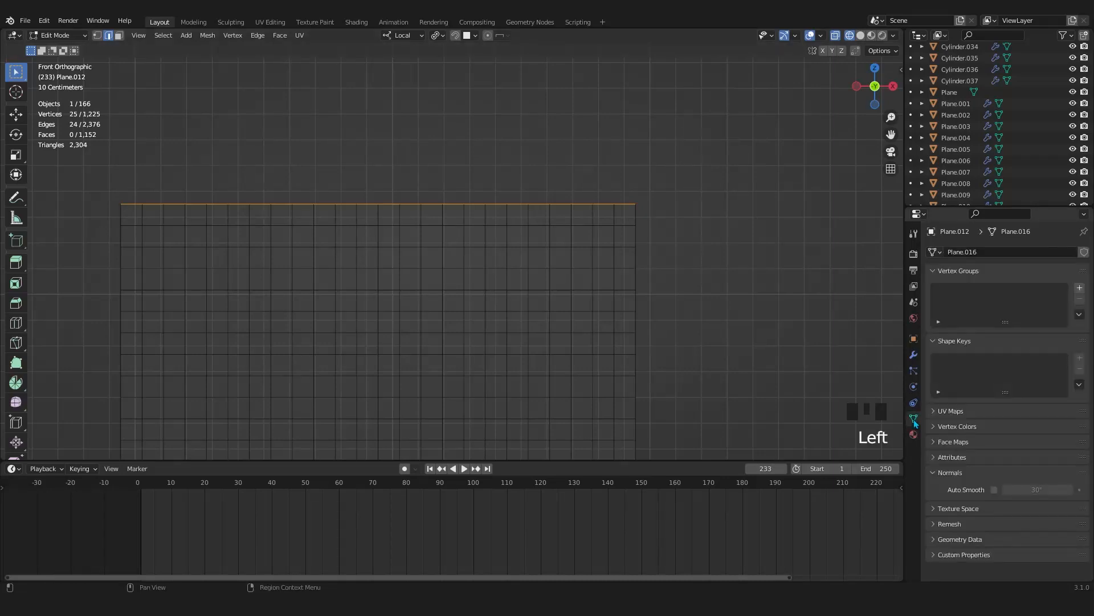
pyautogui.click(1081, 289)
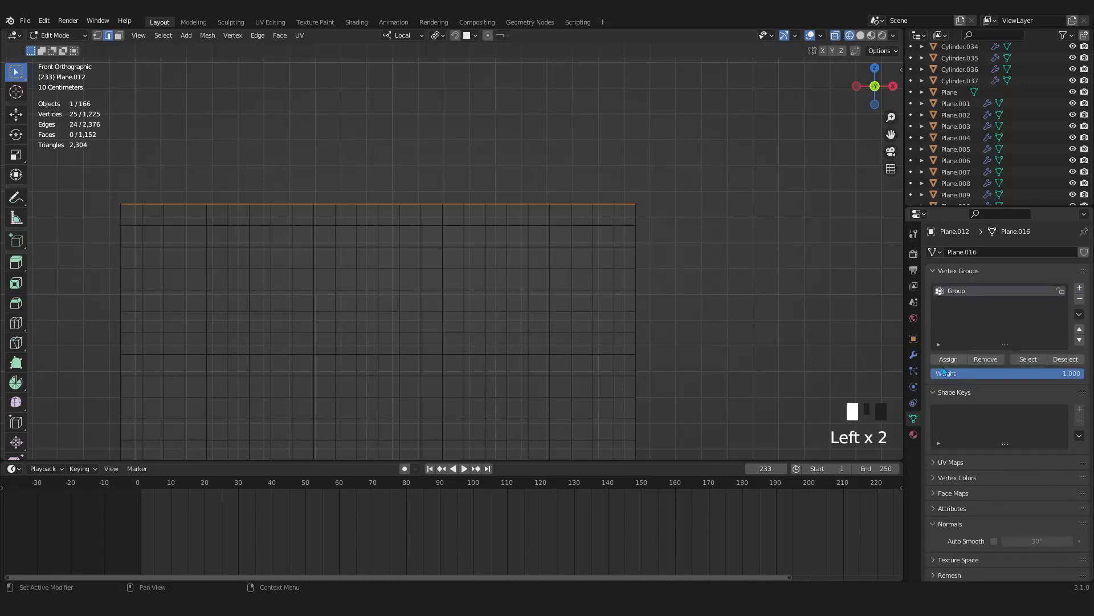
pyautogui.click(954, 365)
pyautogui.press('Tab')
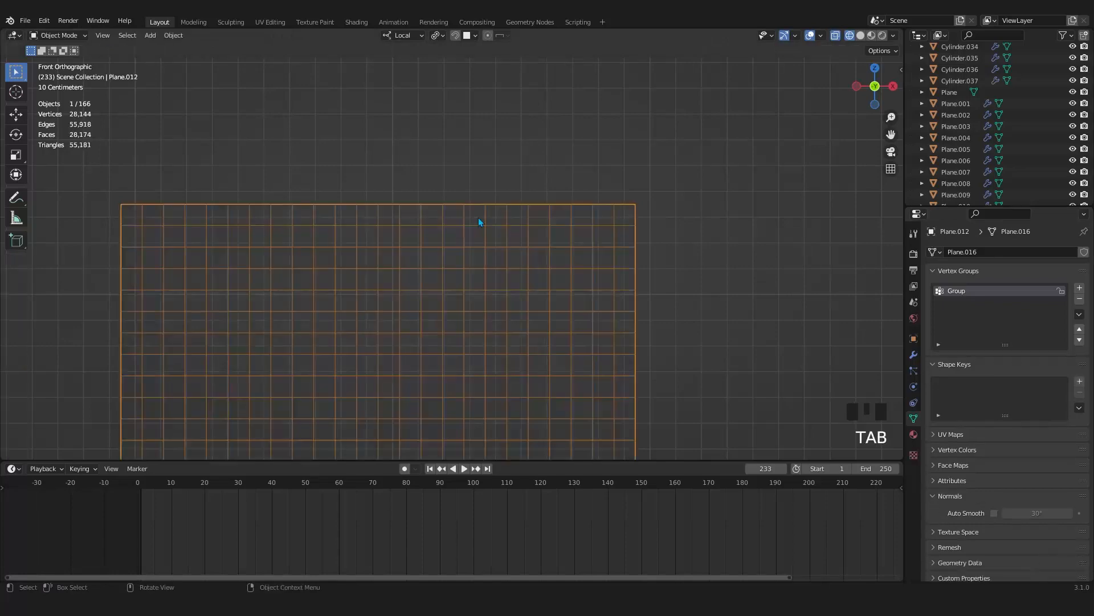
pyautogui.scroll(-4, 611, 264)
pyautogui.scroll(4, 458, 262)
pyautogui.keyDown('shift'); pyautogui.moveTo(474, 219); pyautogui.dragTo(504, 213, button='middle'); pyautogui.keyUp('shift')
pyautogui.press('Tab')
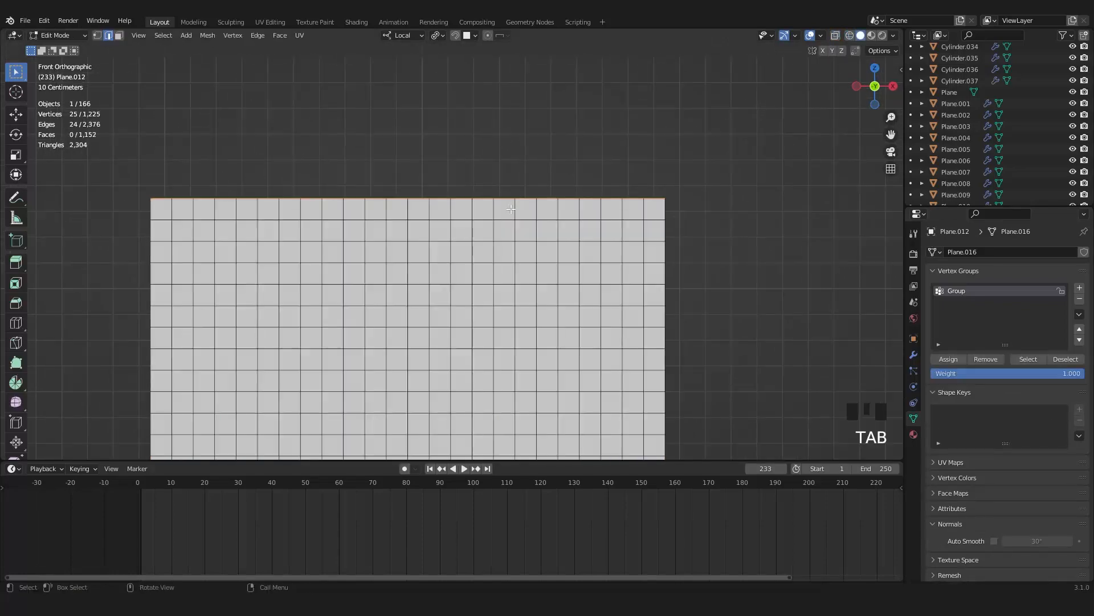
pyautogui.press('z')
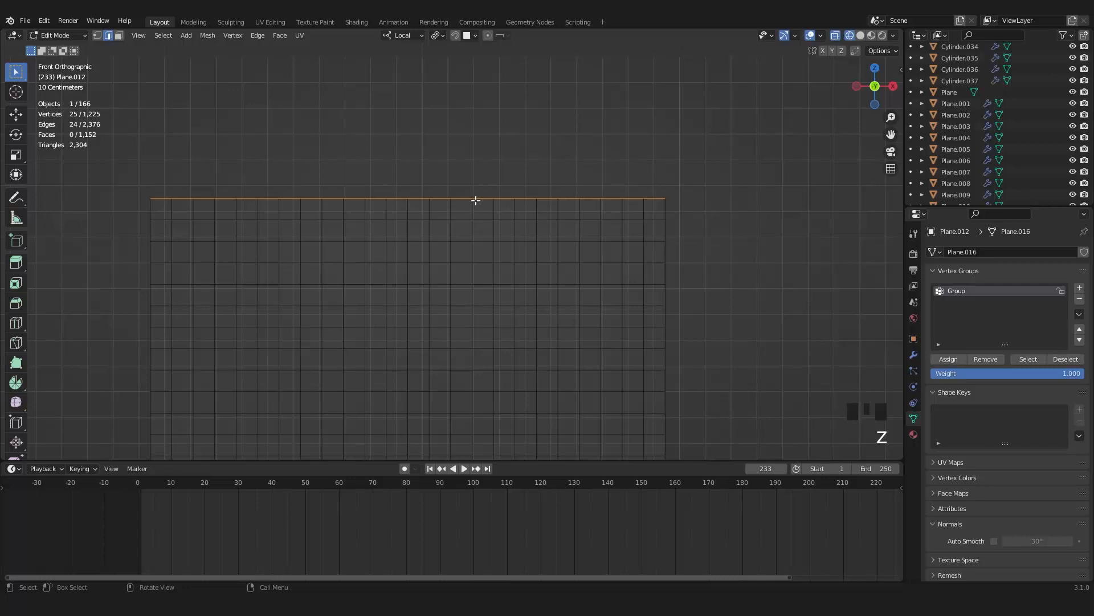
pyautogui.click(914, 354)
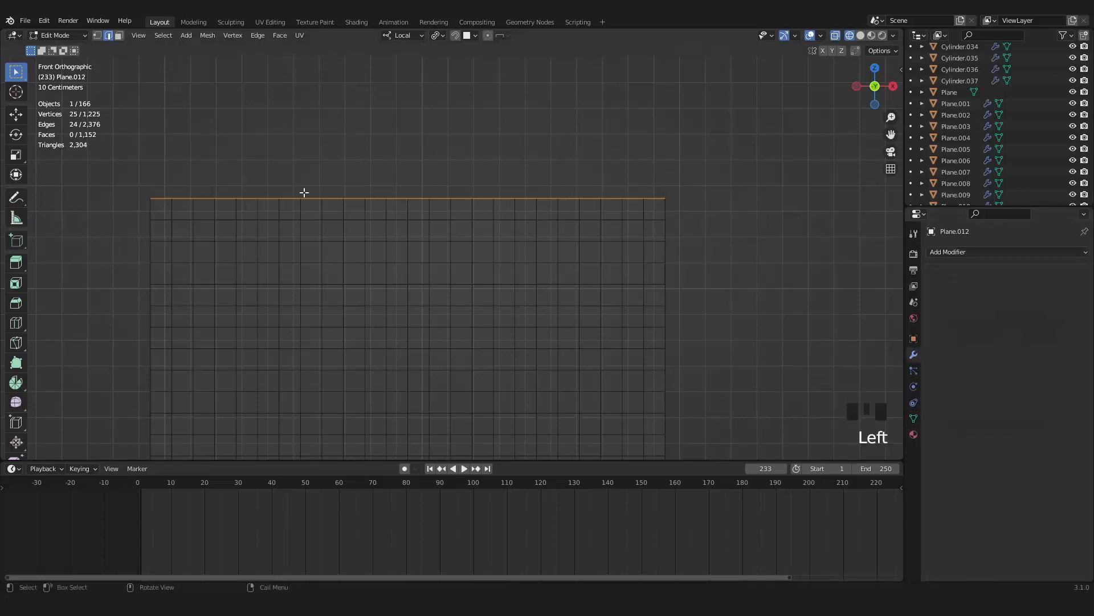
pyautogui.click(962, 257)
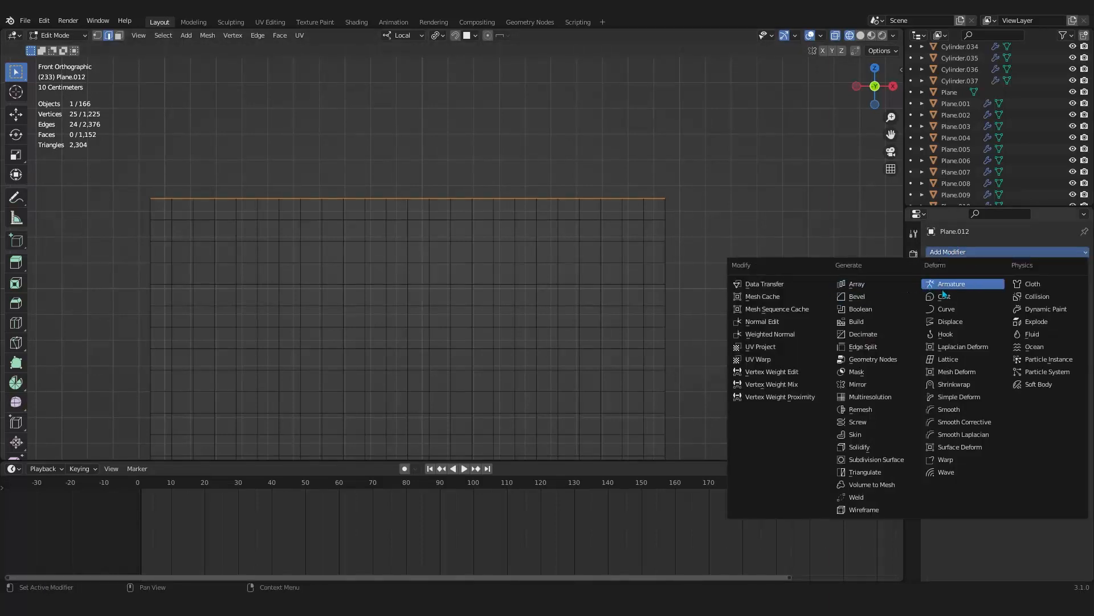
pyautogui.click(950, 337)
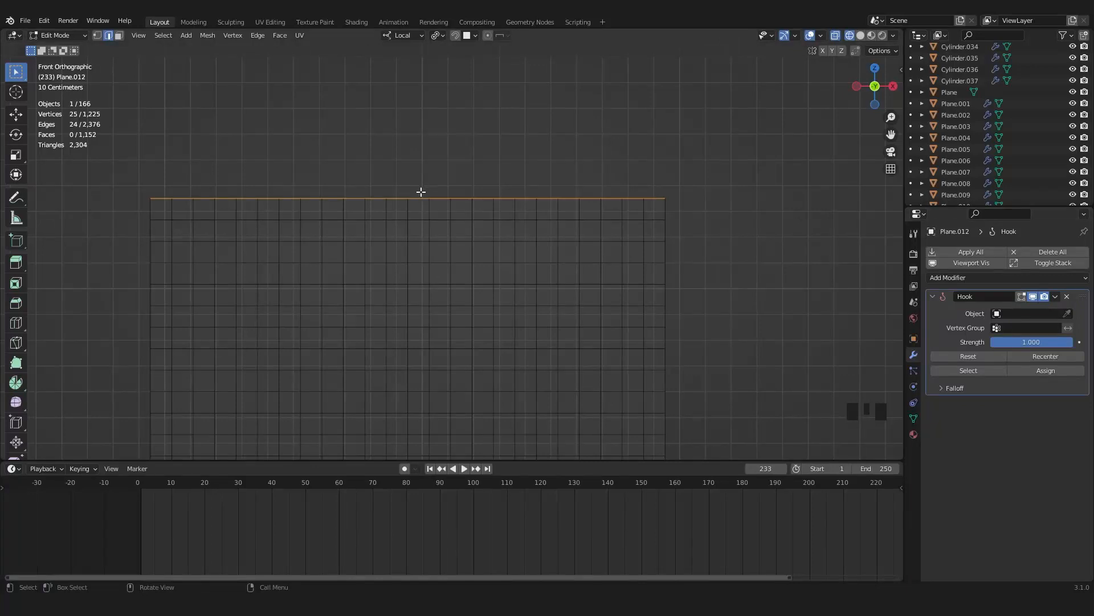
pyautogui.click(1066, 298)
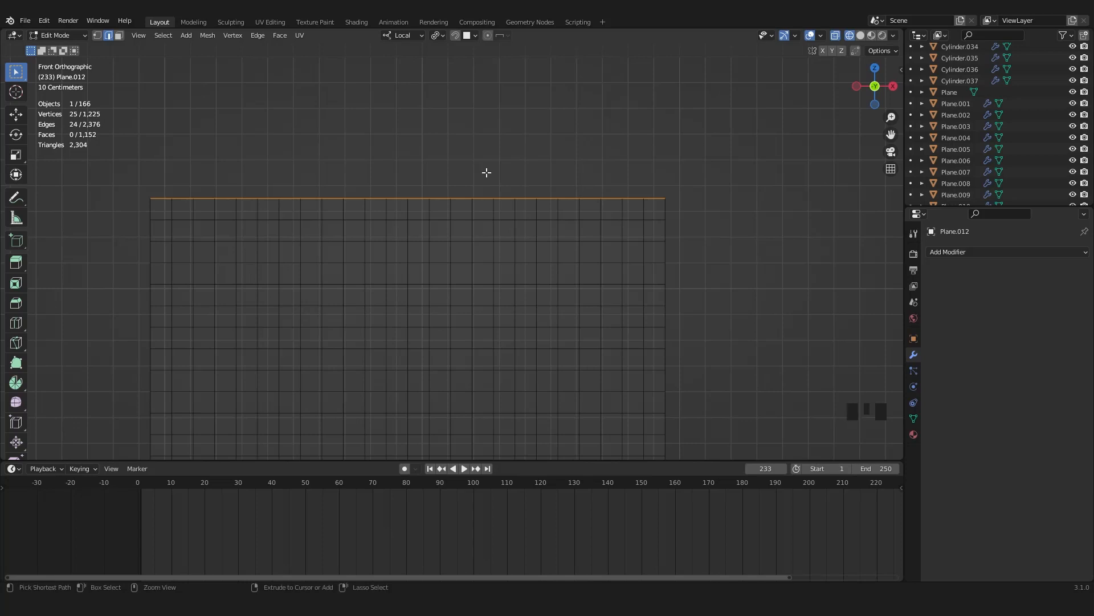
# Hook the selected top edge vertices to a new object.
pyautogui.hotkey('ctrl', 'h')
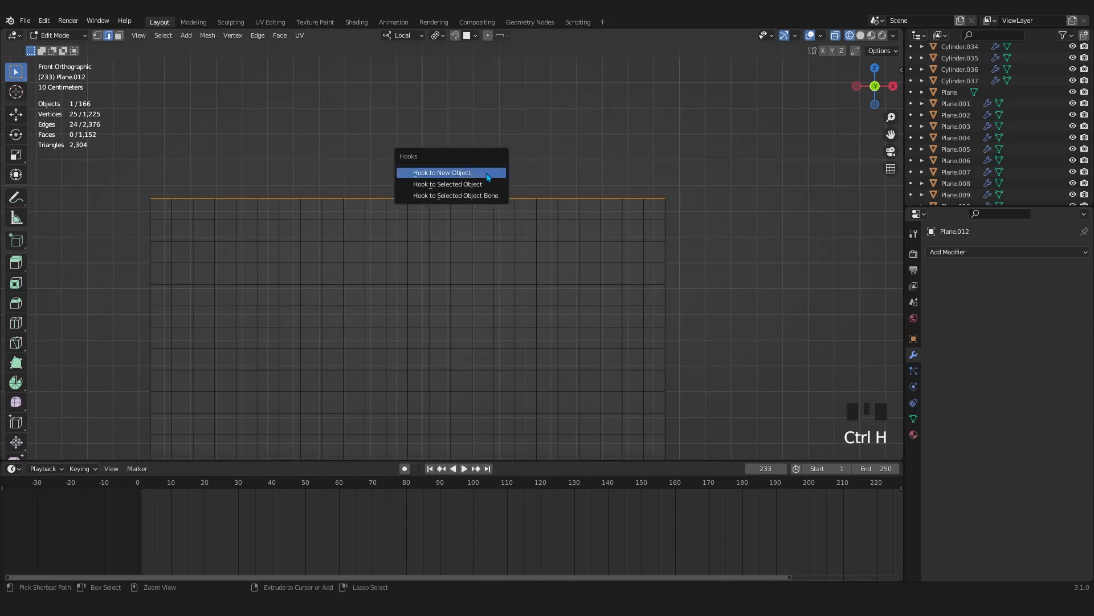
pyautogui.click(428, 174)
pyautogui.scroll(-6, 447, 200)
pyautogui.moveTo(446, 200); pyautogui.dragTo(469, 287, button='middle')
pyautogui.scroll(5, 452, 237)
# Set the Hook modifier's vertex group to Group.
pyautogui.click(994, 277)
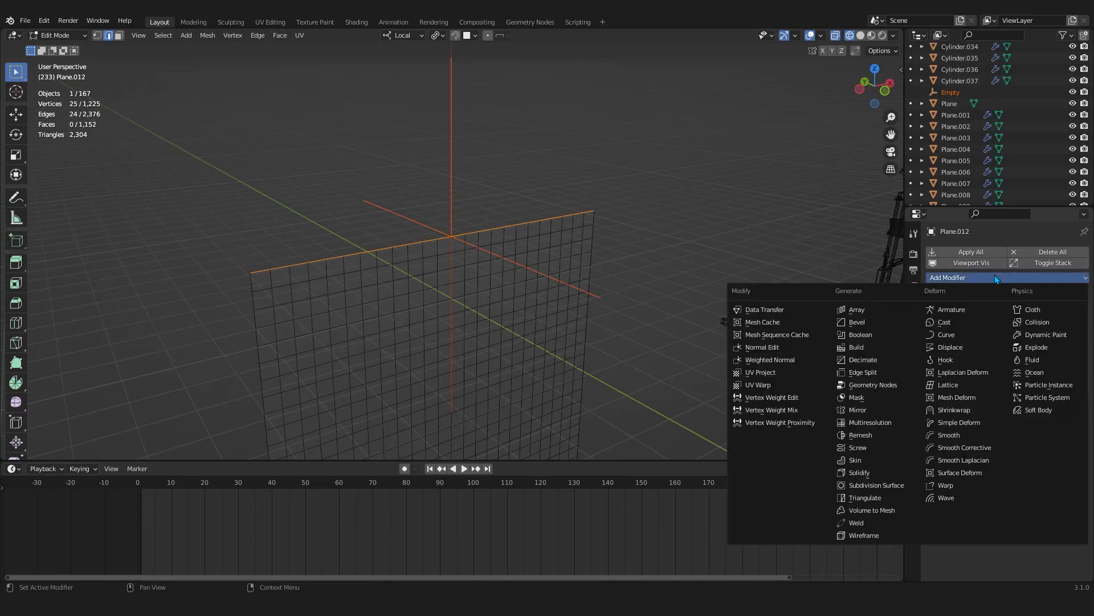
pyautogui.click(953, 362)
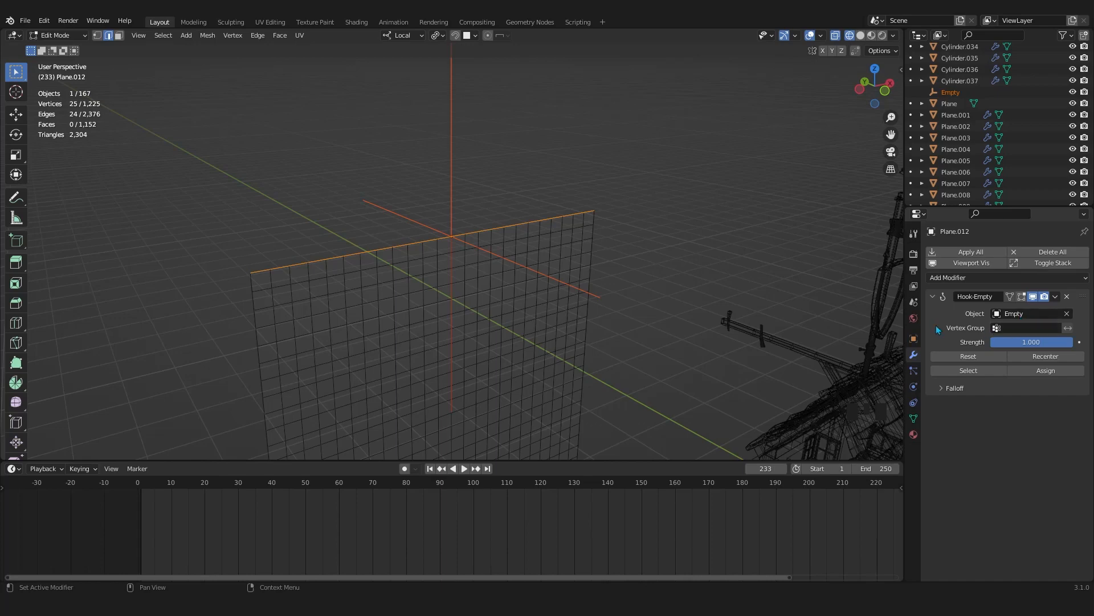
pyautogui.click(1024, 326)
pyautogui.click(1003, 346)
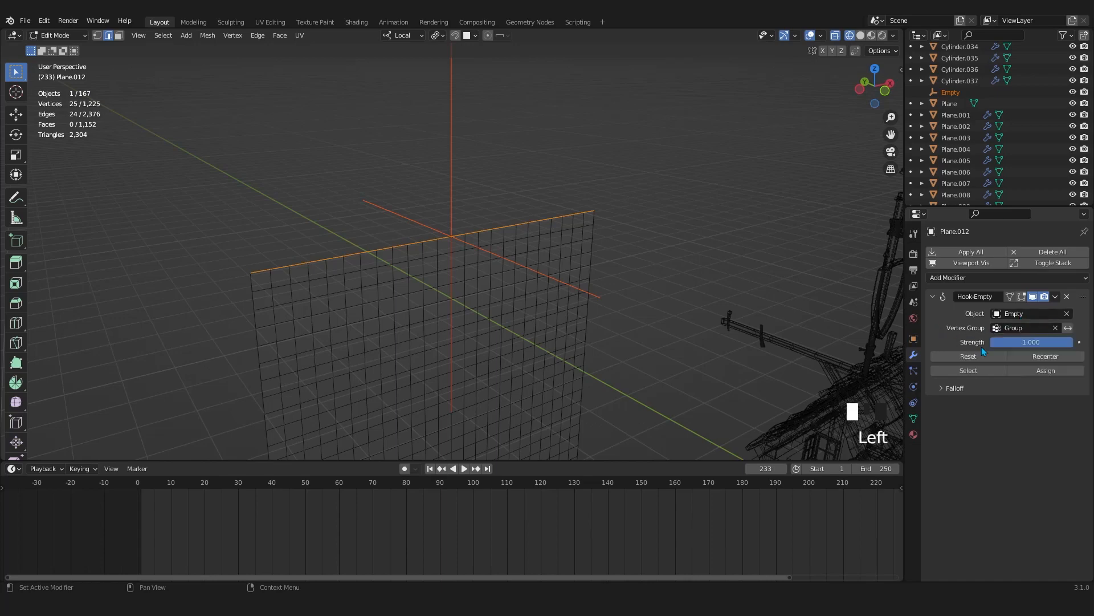
pyautogui.click(914, 418)
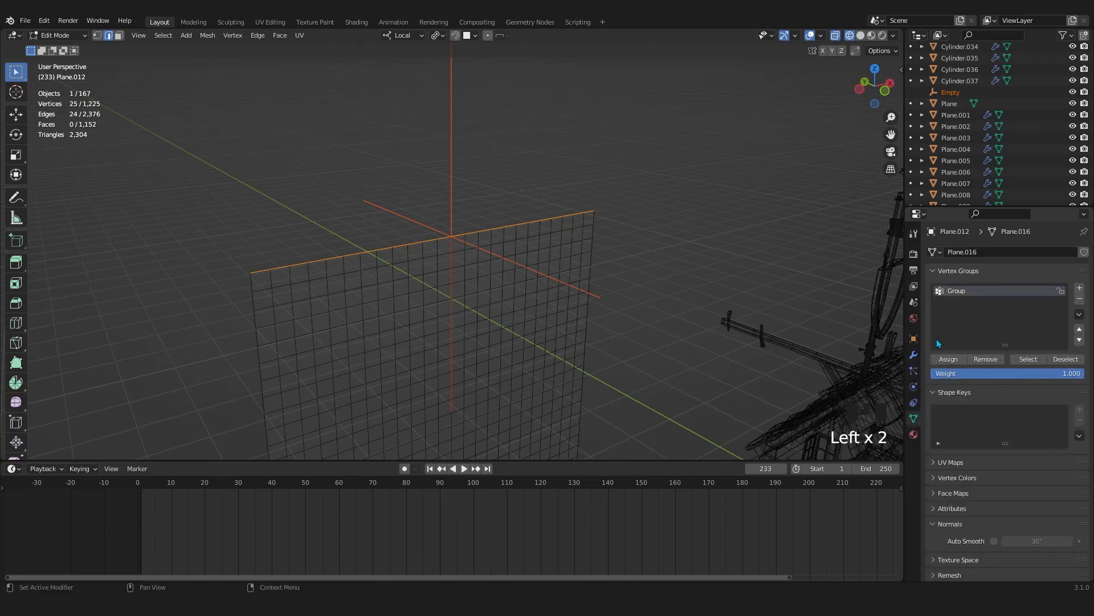
pyautogui.scroll(3, 519, 237)
pyautogui.click(914, 355)
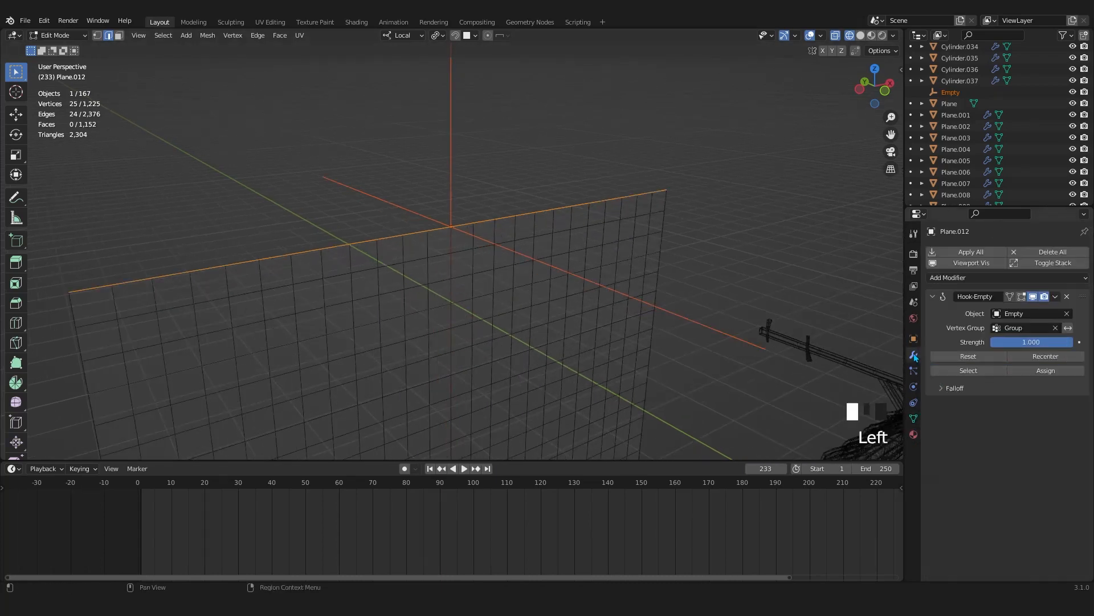
# Return to Object Mode and reset the timeline to frame 1.
pyautogui.scroll(-6, 559, 271)
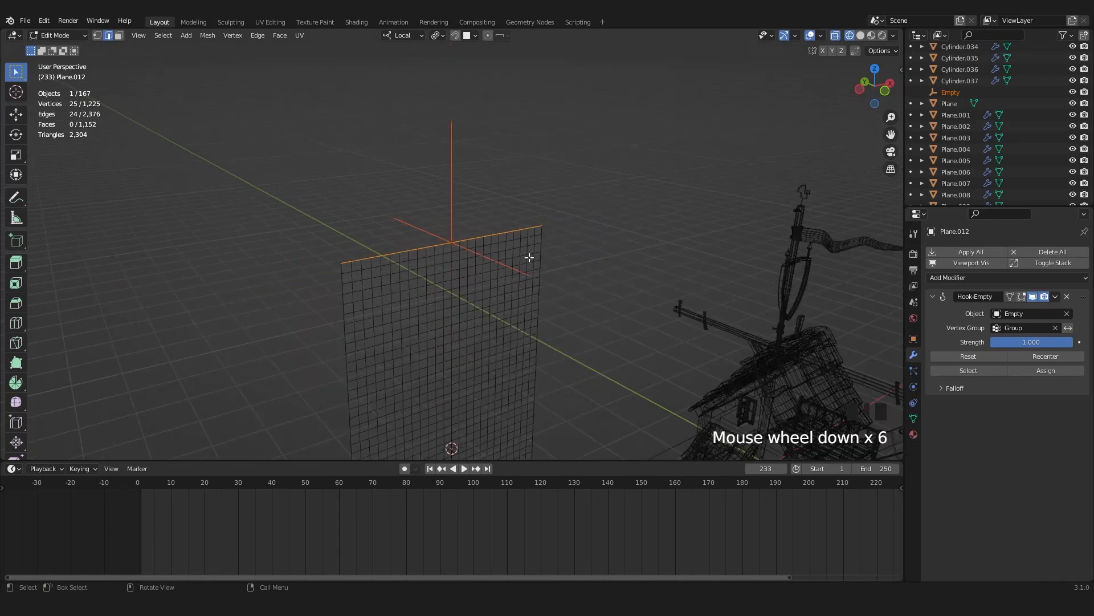
pyautogui.press('Tab')
pyautogui.scroll(-4, 525, 268)
pyautogui.moveTo(525, 268); pyautogui.dragTo(498, 240, button='middle')
pyautogui.scroll(-12, 496, 506)
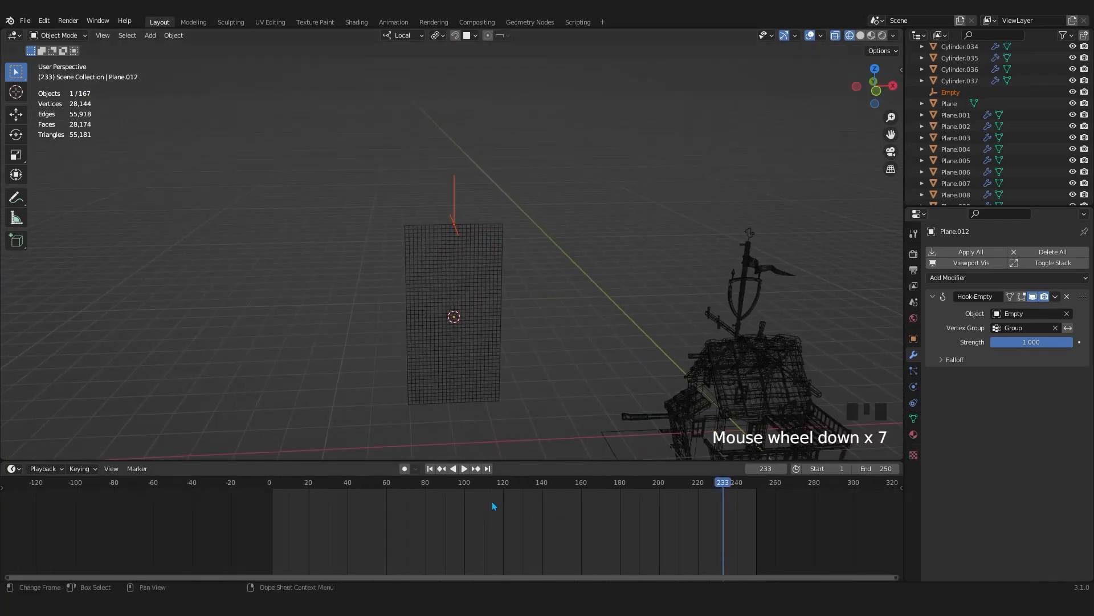
pyautogui.scroll(5, 493, 505)
pyautogui.click(430, 469)
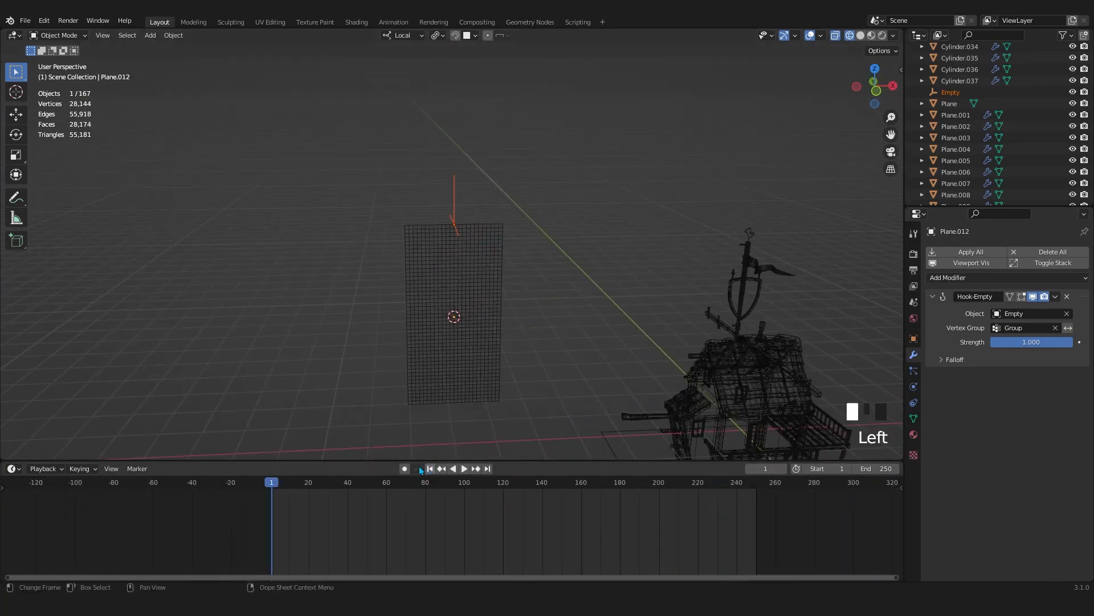
# Select only the subdivided plane in front view, add Cloth physics to it and expand the cloth settings.
pyautogui.scroll(3, 450, 259)
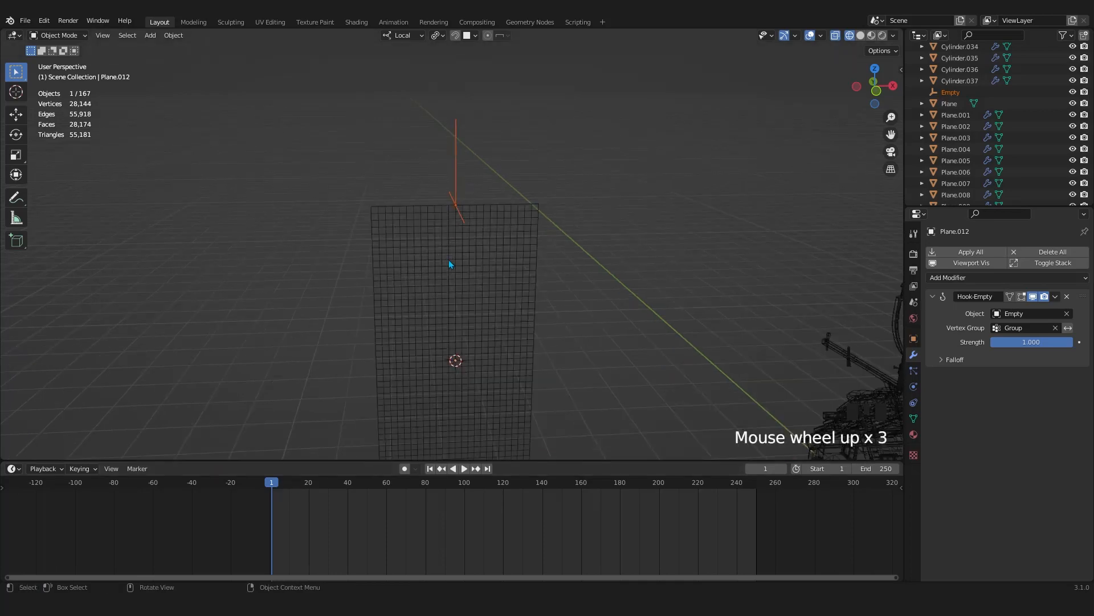
pyautogui.press('KP_1')
pyautogui.scroll(4, 470, 250)
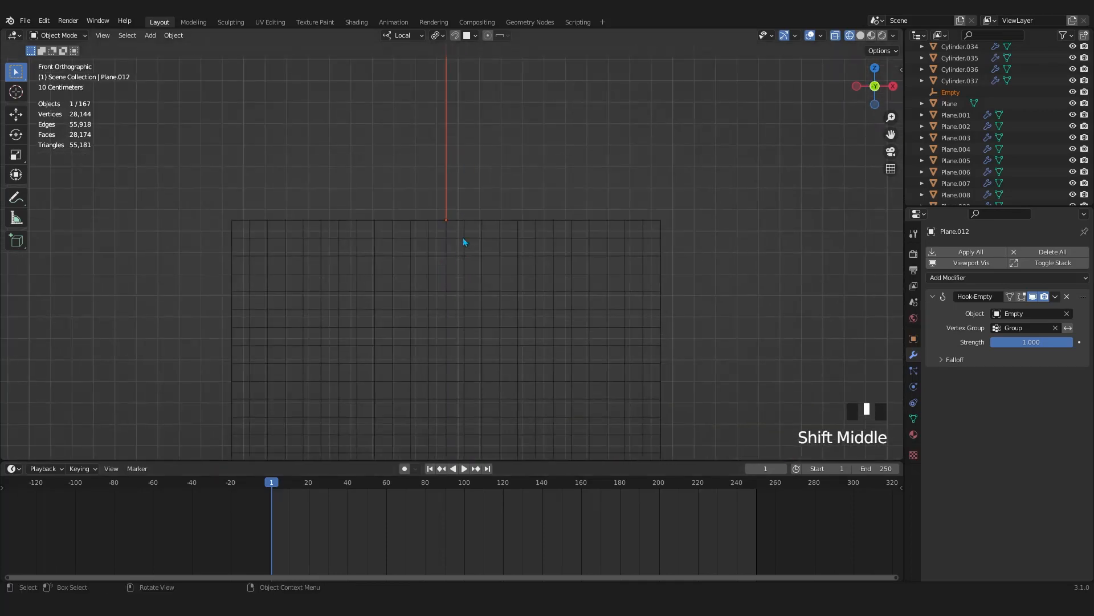
pyautogui.click(465, 223)
pyautogui.click(479, 226)
pyautogui.scroll(-3, 512, 254)
pyautogui.scroll(-1, 512, 253)
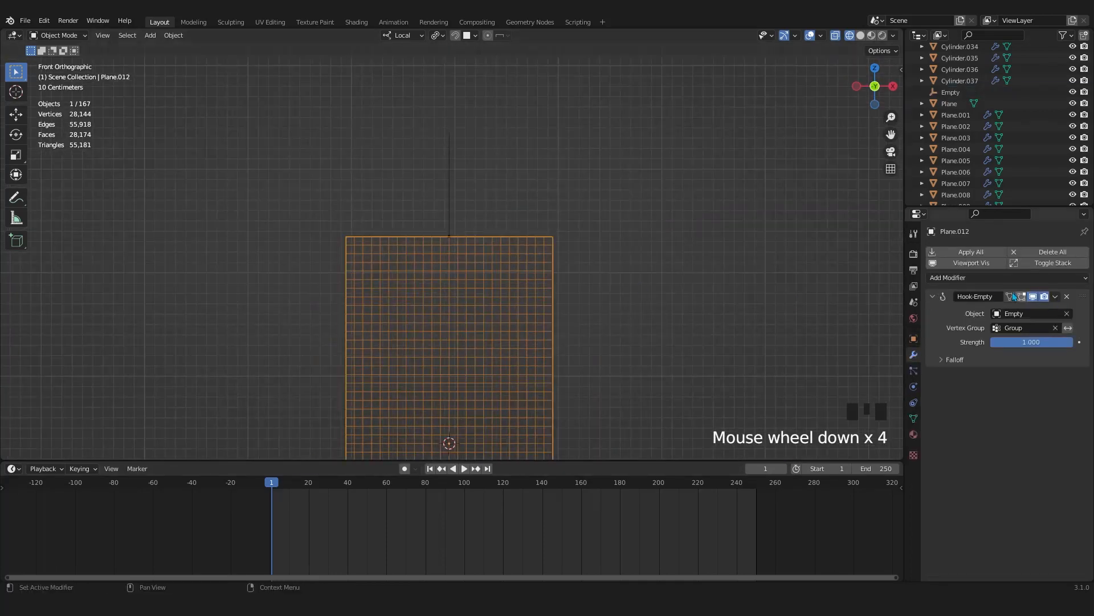
pyautogui.click(913, 388)
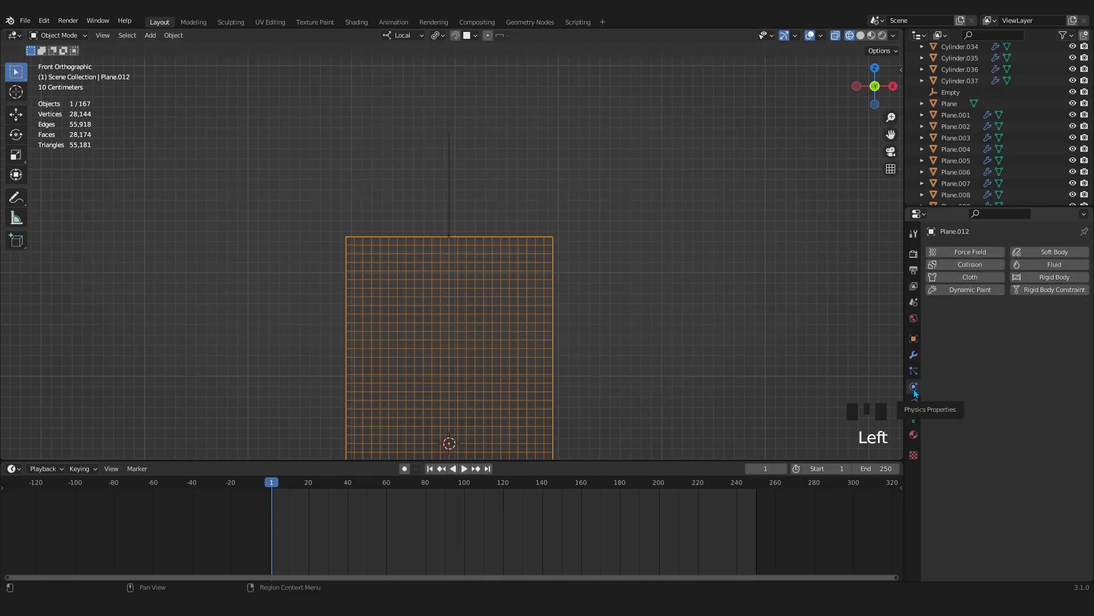
pyautogui.doubleClick(914, 388)
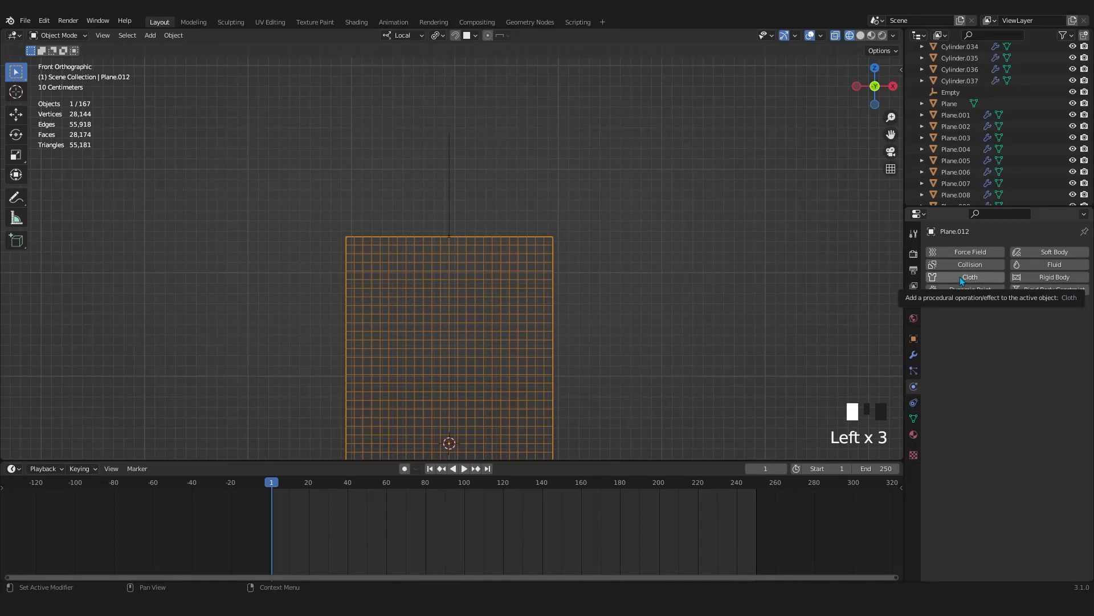
pyautogui.click(962, 279)
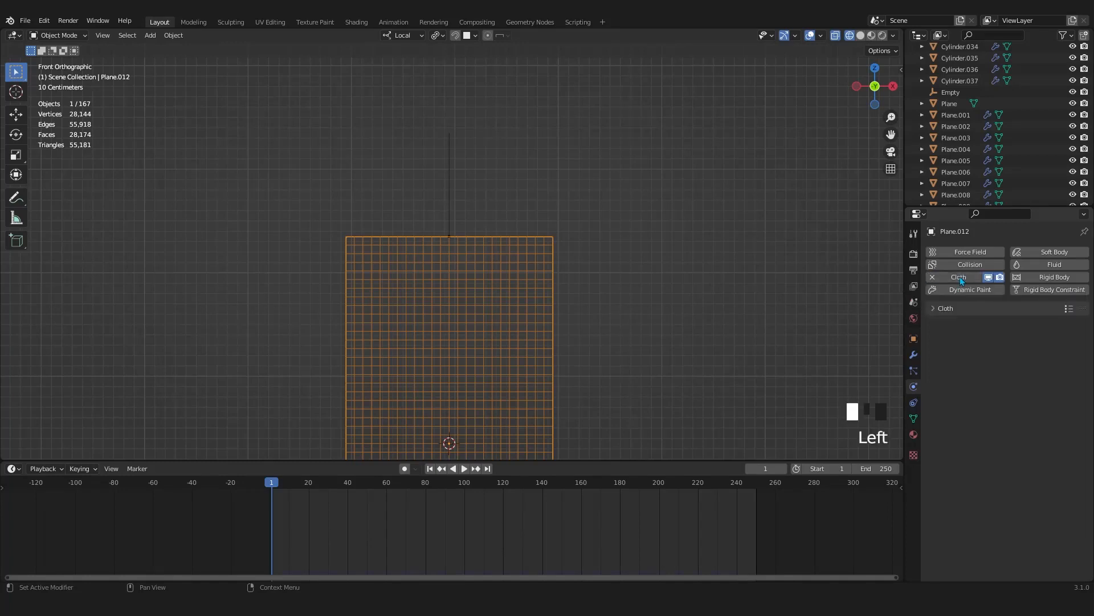
pyautogui.click(936, 313)
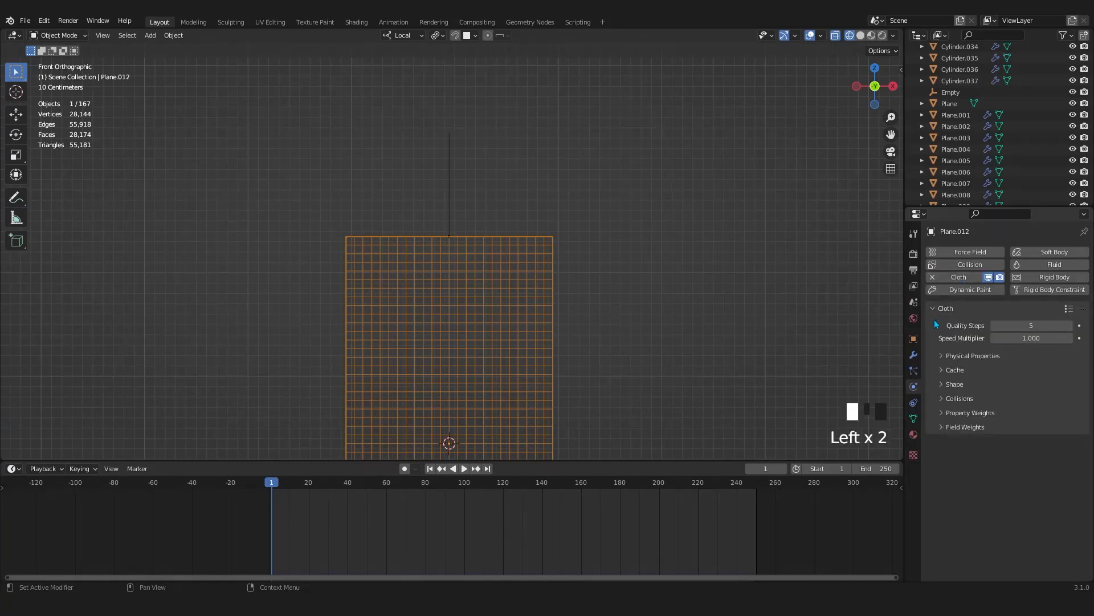
# Set the cloth's pin group to the vertex group Group.
pyautogui.click(913, 356)
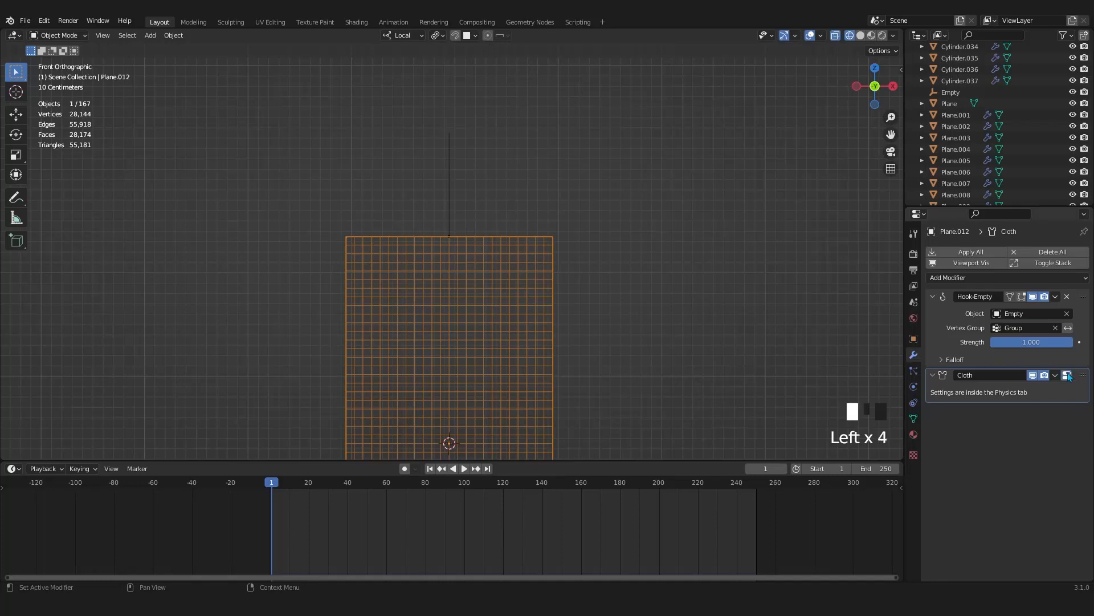
pyautogui.click(1067, 375)
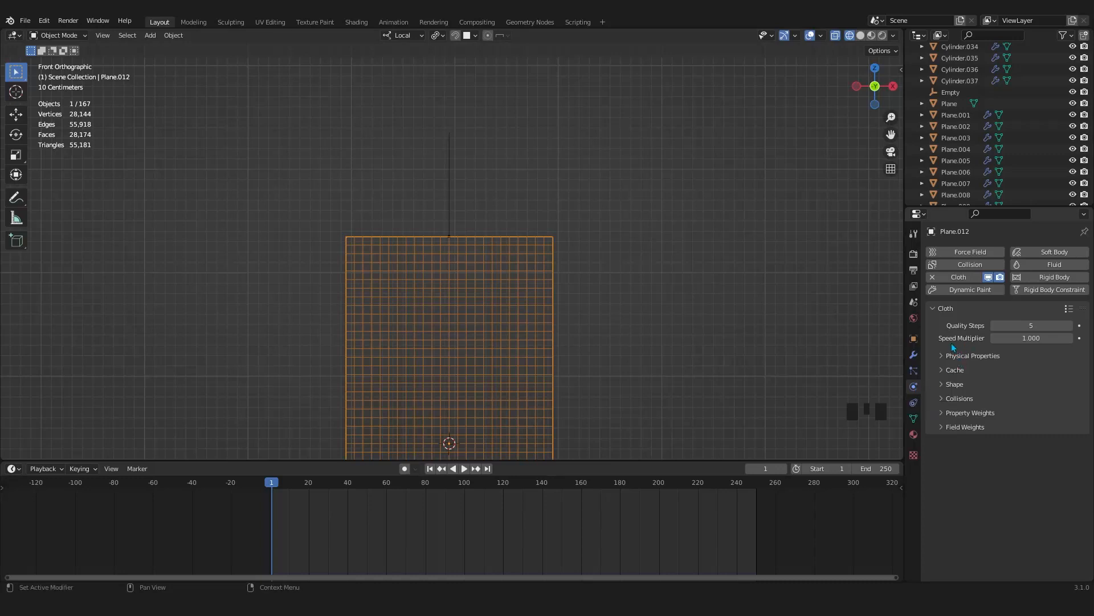
pyautogui.click(944, 385)
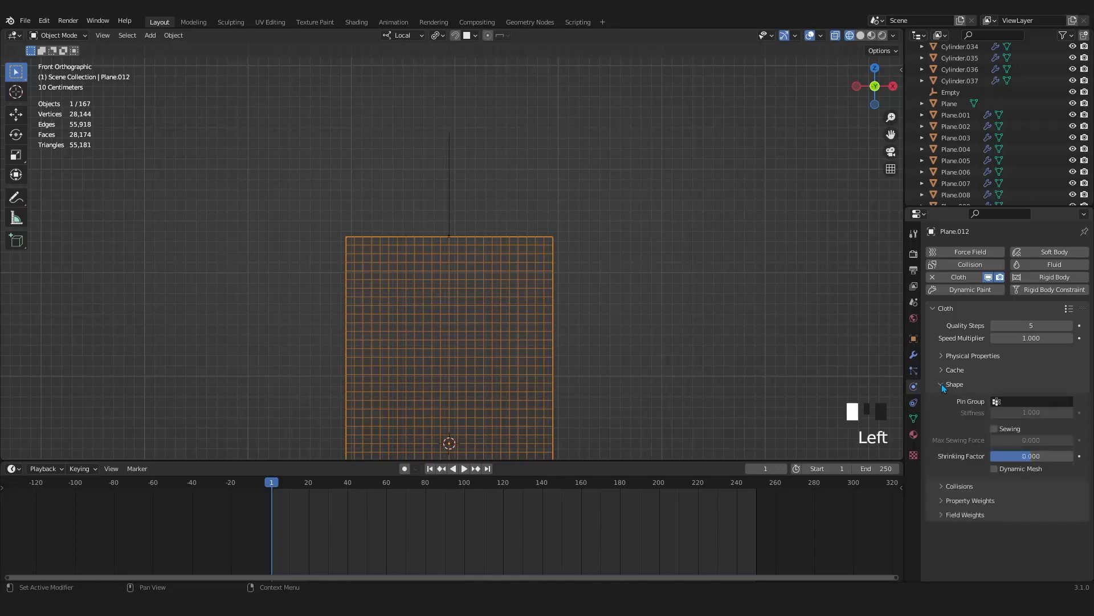
pyautogui.click(1022, 402)
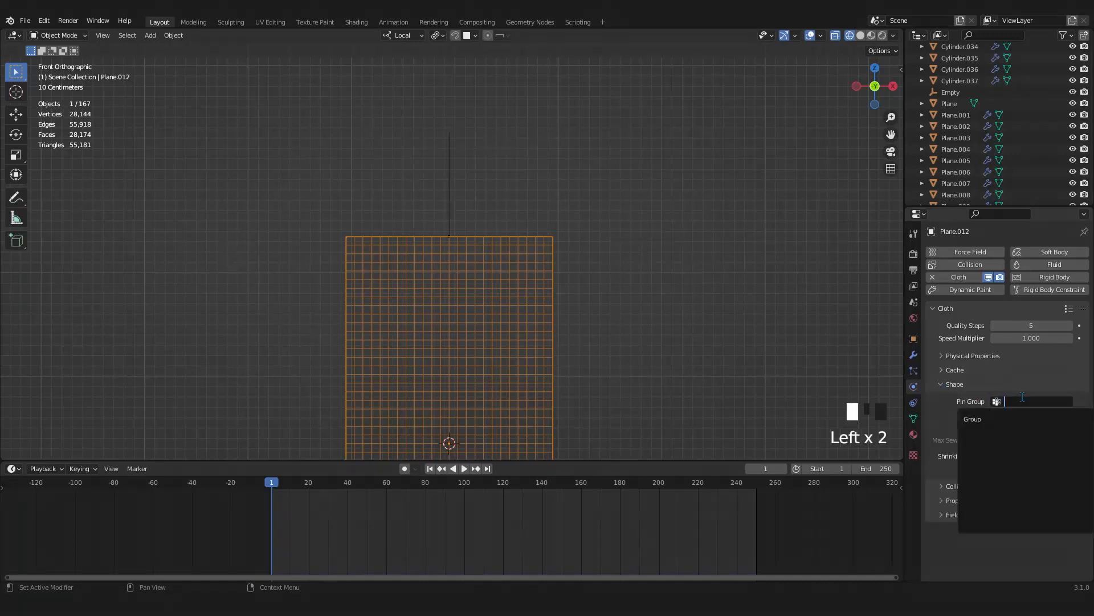
pyautogui.click(970, 418)
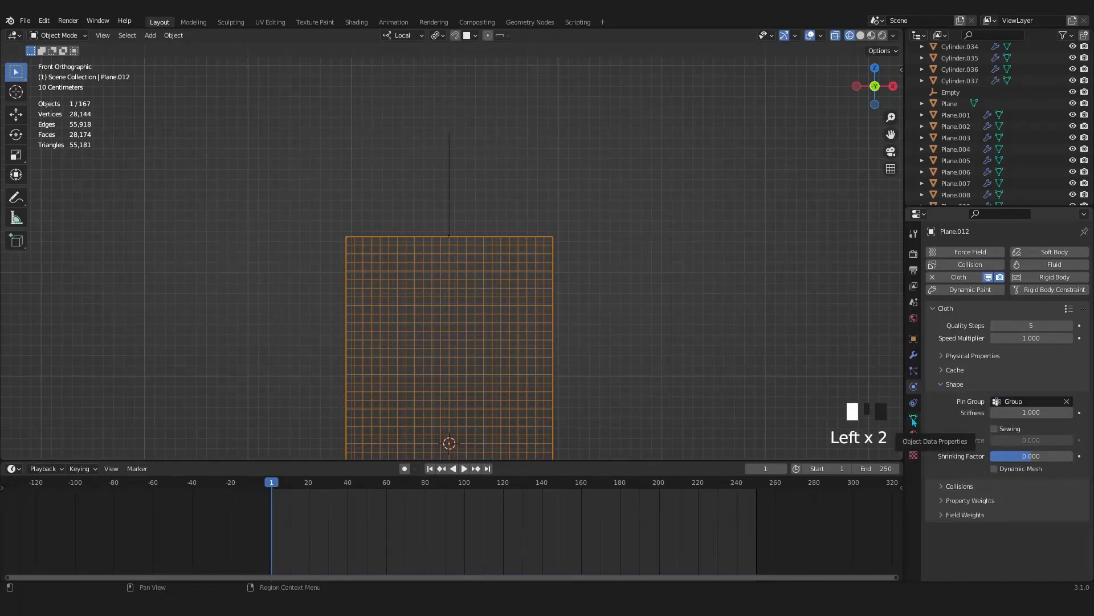
pyautogui.click(913, 420)
pyautogui.click(914, 387)
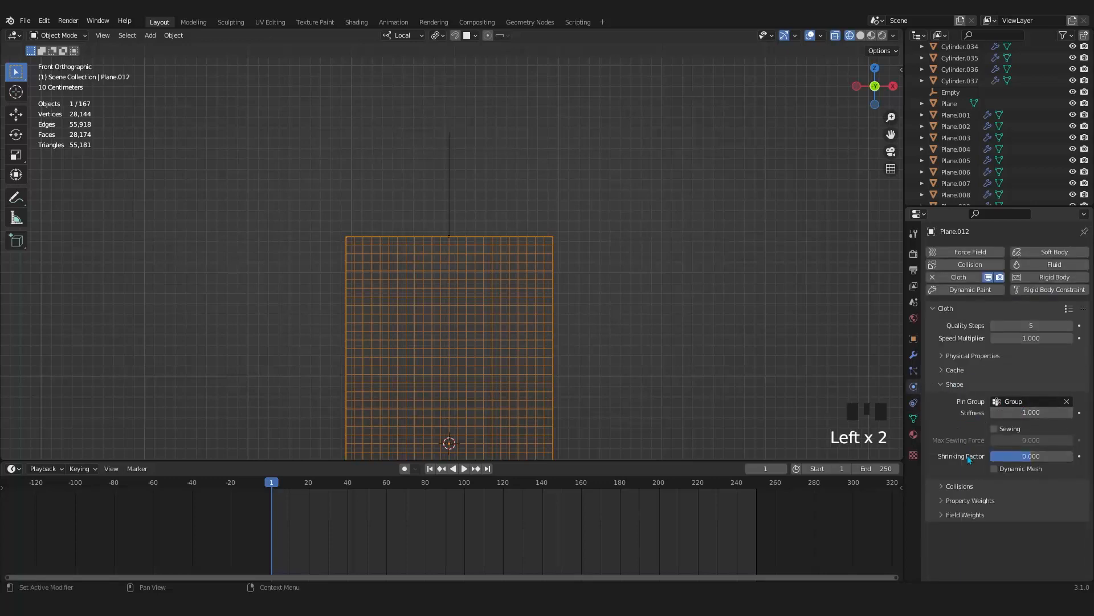
# Enable self collisions for the cloth with a collision quality of 3, and collapse the Hook modifier's settings.
pyautogui.click(941, 384)
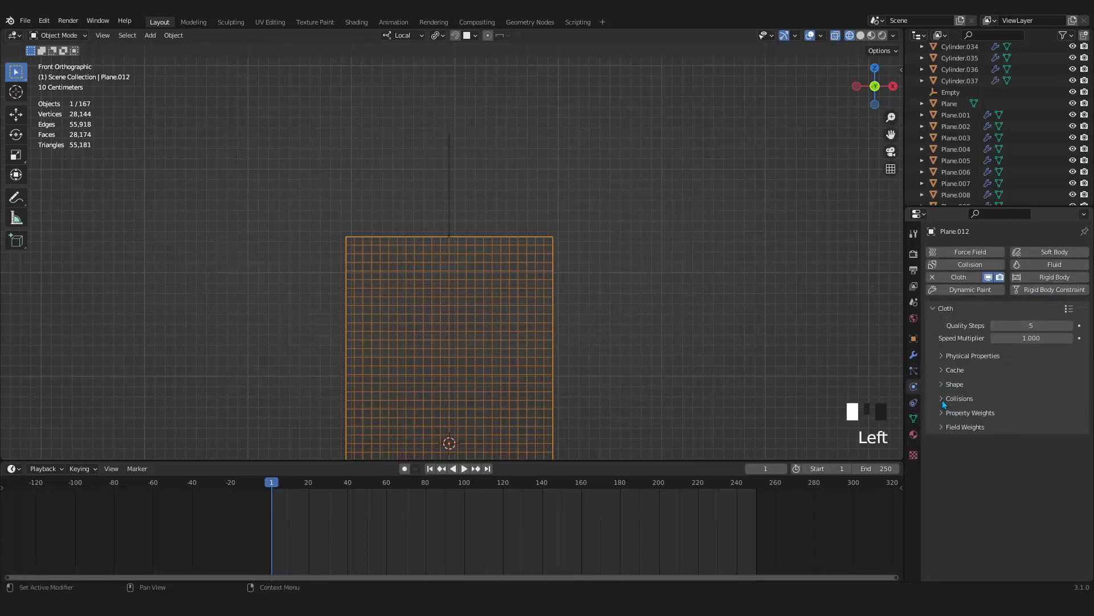
pyautogui.click(943, 399)
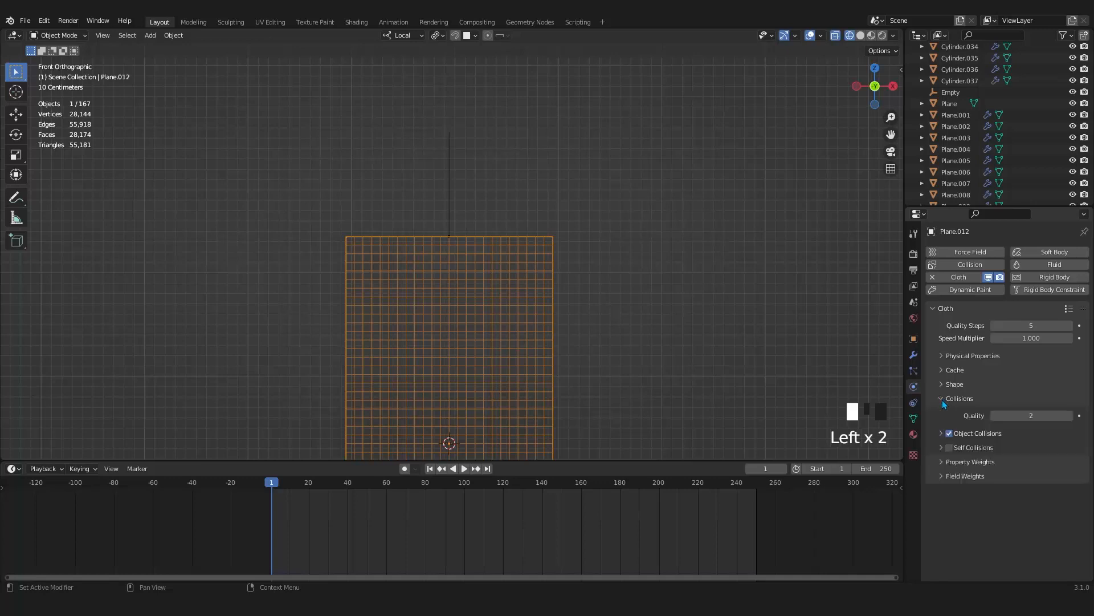
pyautogui.click(942, 448)
pyautogui.click(943, 448)
pyautogui.click(1039, 413)
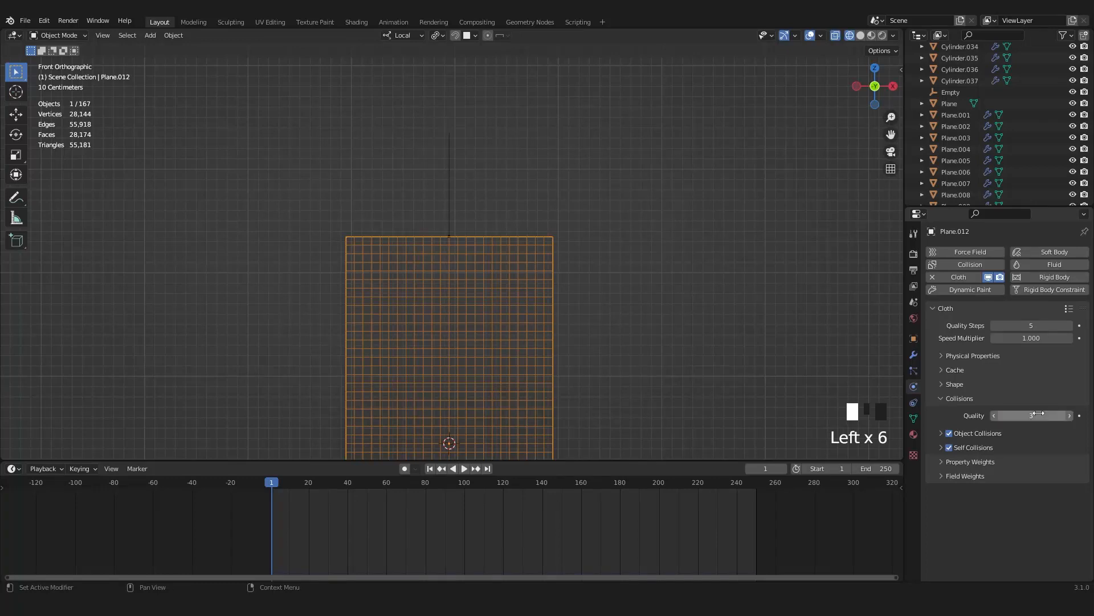
pyautogui.click(946, 399)
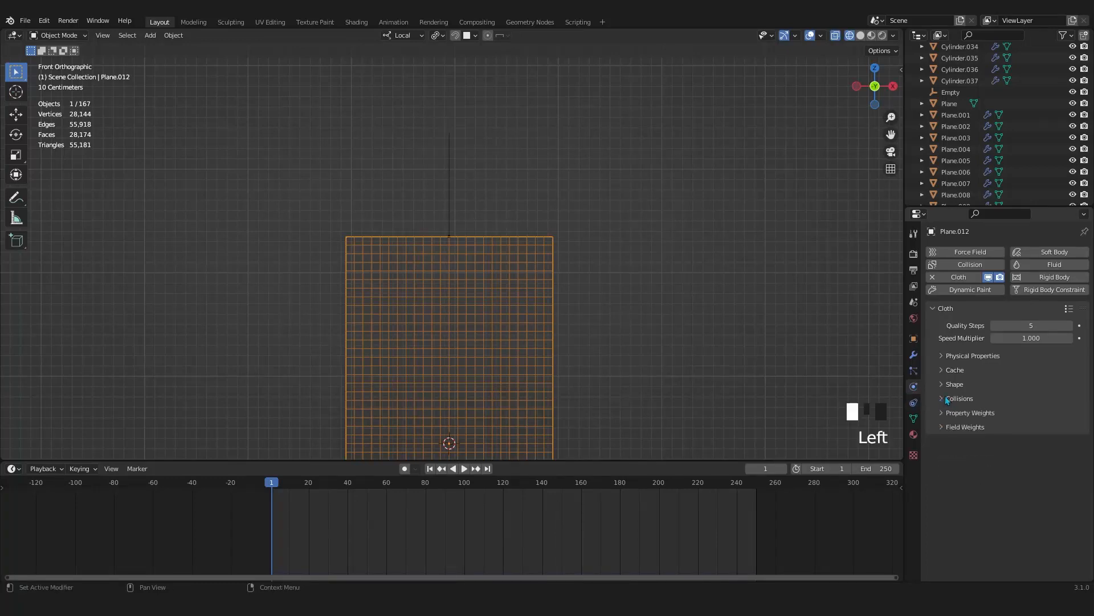
pyautogui.click(933, 308)
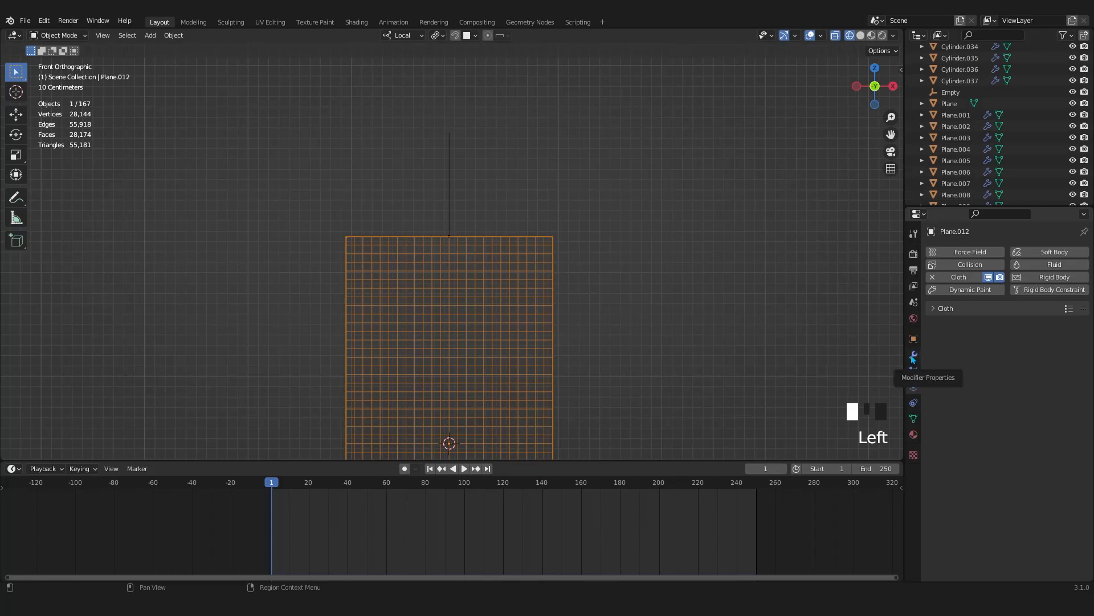
pyautogui.click(913, 356)
pyautogui.click(934, 299)
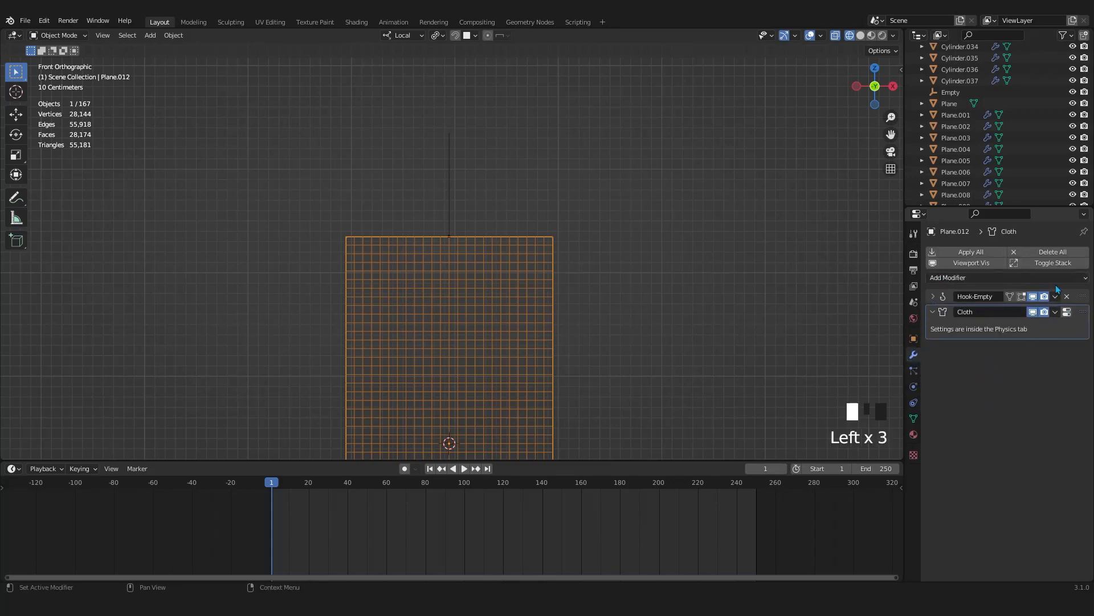
# Test-play the cloth simulation, switch the viewport to solid shading and rewind the timeline to frame 1.
pyautogui.scroll(-3, 575, 295)
pyautogui.press('space')
pyautogui.scroll(-2, 522, 292)
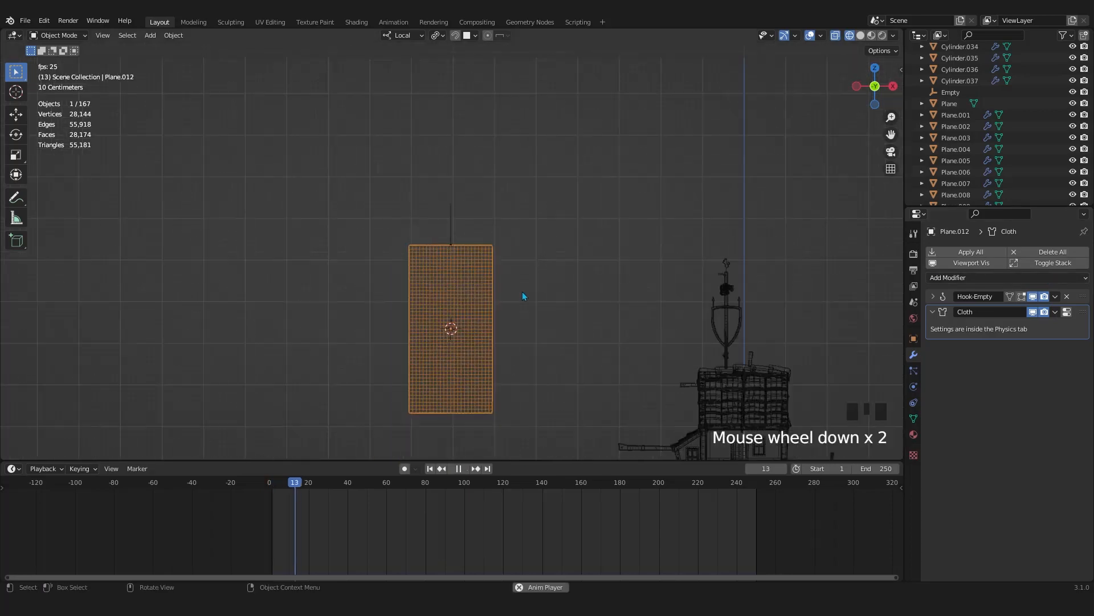
pyautogui.moveTo(523, 292)
pyautogui.mouseDown(button='middle')
pyautogui.moveTo(496, 320)
pyautogui.moveTo(508, 348)
pyautogui.mouseUp(button='middle')
pyautogui.press('z')
pyautogui.press('z')
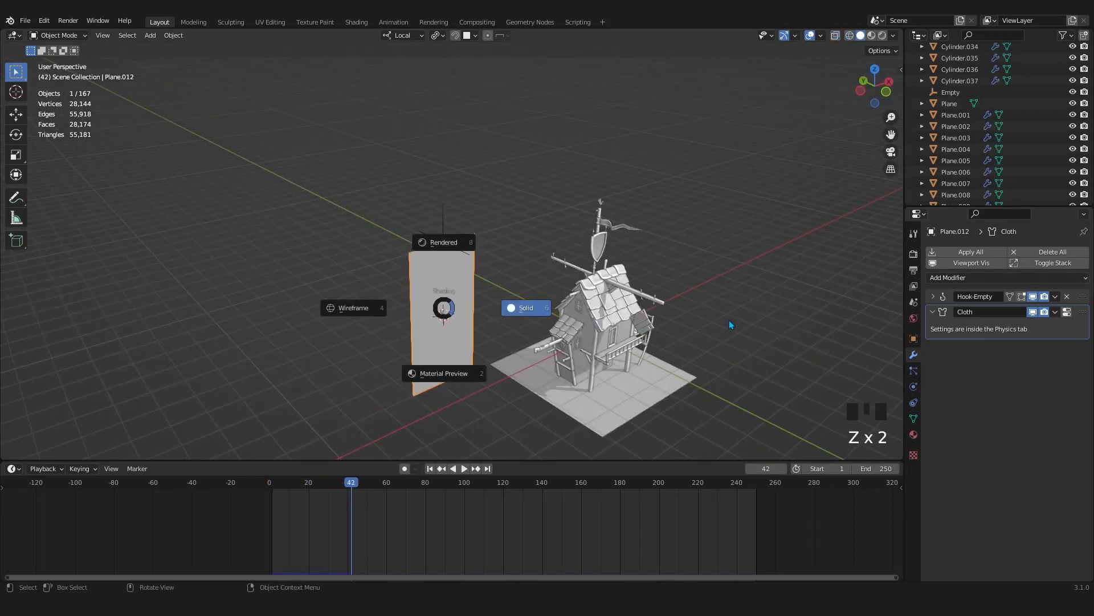
pyautogui.scroll(4, 501, 310)
pyautogui.keyDown('shift'); pyautogui.moveTo(501, 310); pyautogui.dragTo(522, 264, button='middle'); pyautogui.keyUp('shift')
pyautogui.press('z')
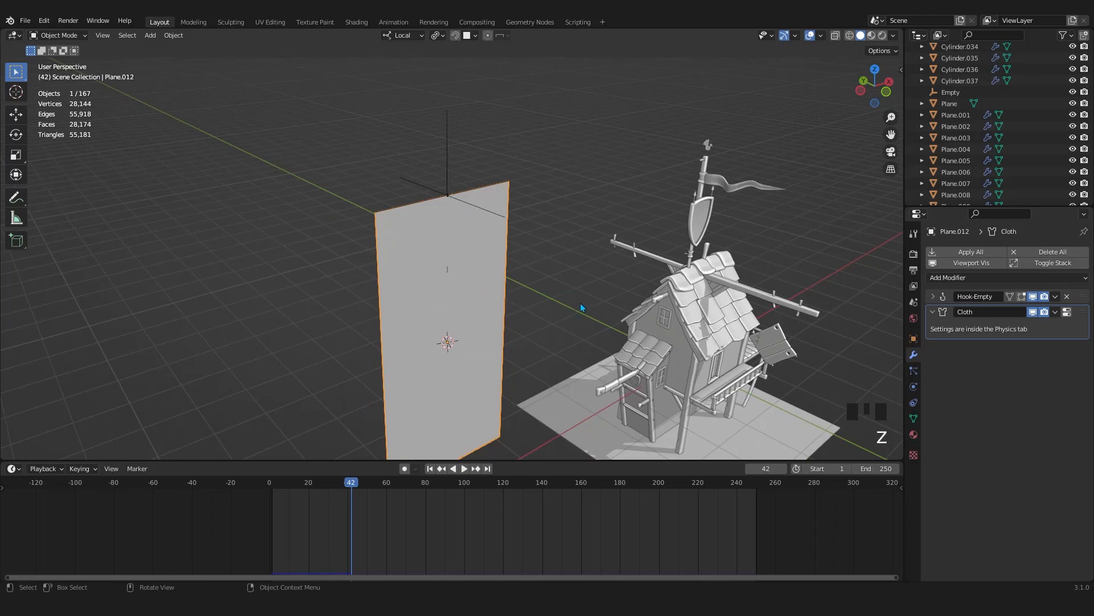
pyautogui.click(430, 469)
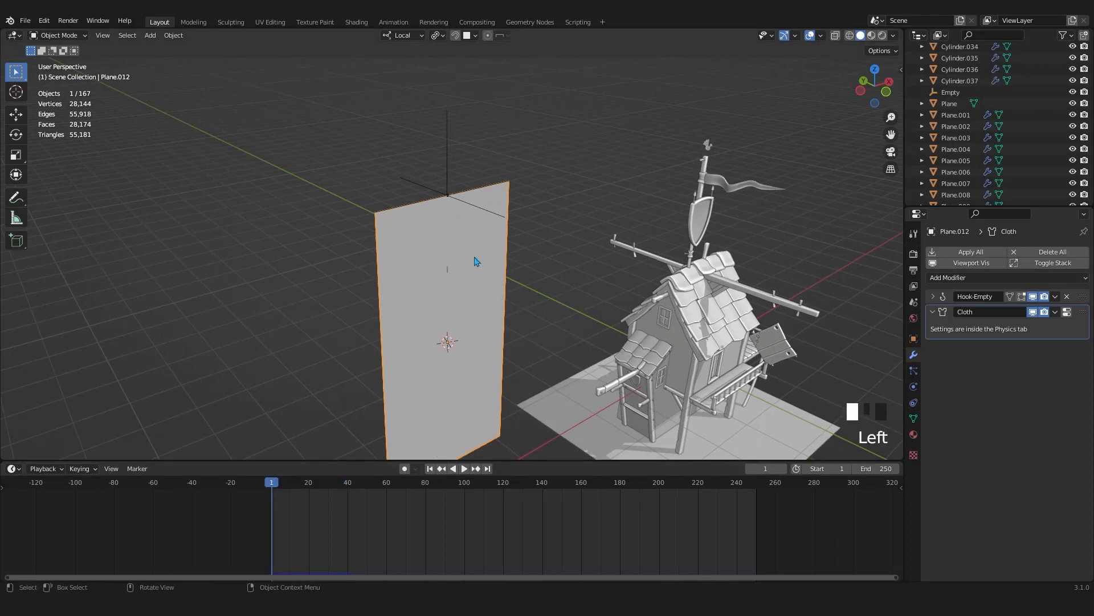
# Select the empty and, in front view with the simulation playing, scale it to about 0.588 along X, stopping playback at frame 168.
pyautogui.scroll(2, 477, 261)
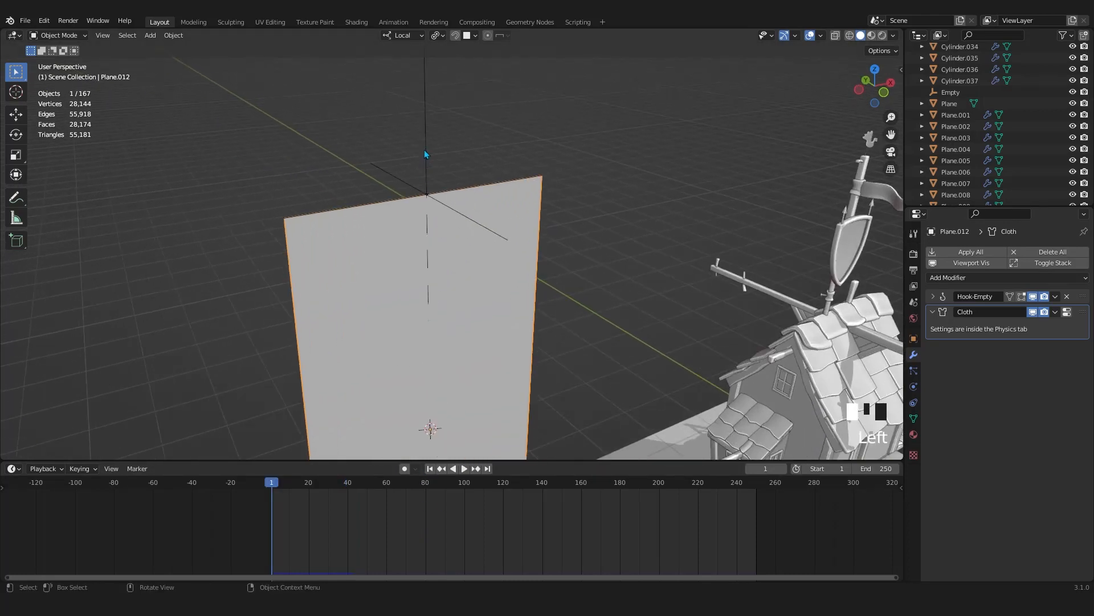
pyautogui.click(430, 171)
pyautogui.moveTo(485, 231); pyautogui.dragTo(440, 180, button='middle')
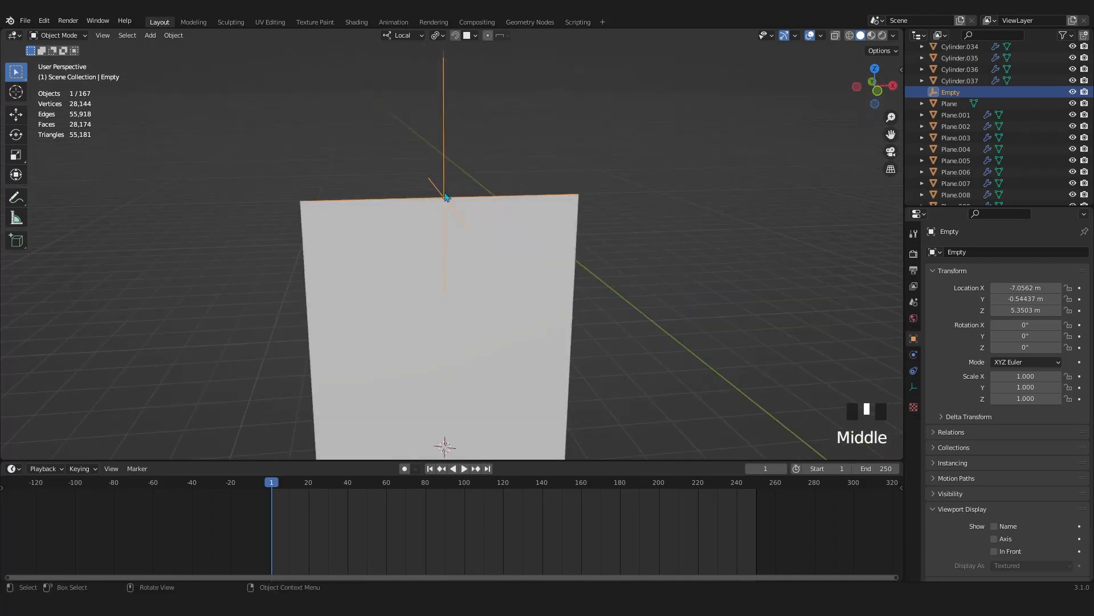
pyautogui.scroll(-8, 582, 276)
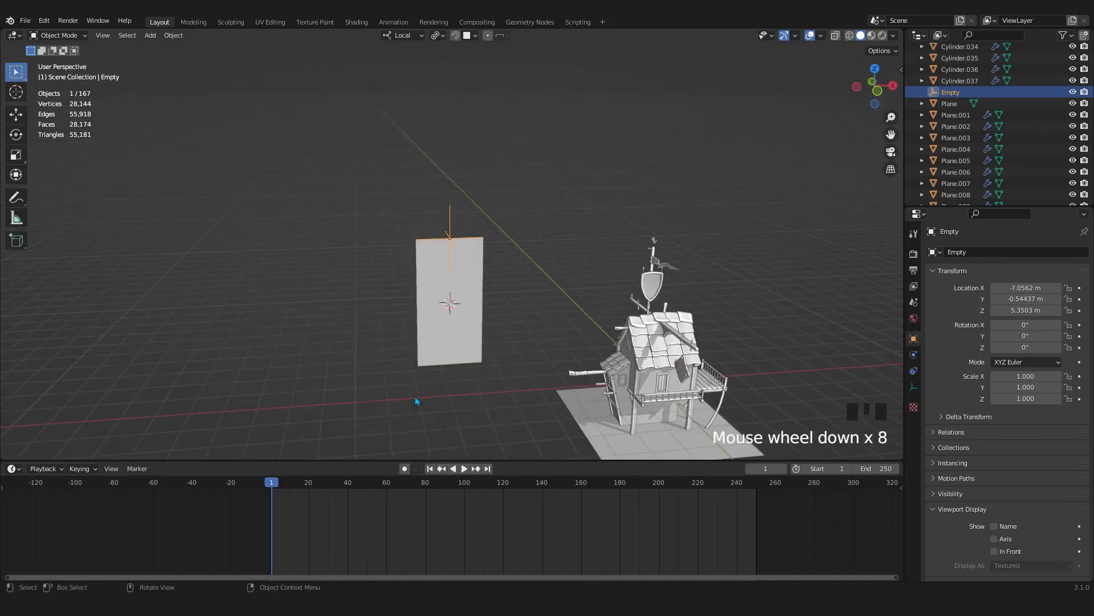
pyautogui.scroll(3, 415, 401)
pyautogui.keyDown('shift'); pyautogui.moveTo(432, 349); pyautogui.dragTo(420, 272, button='middle'); pyautogui.keyUp('shift')
pyautogui.press('KP_1')
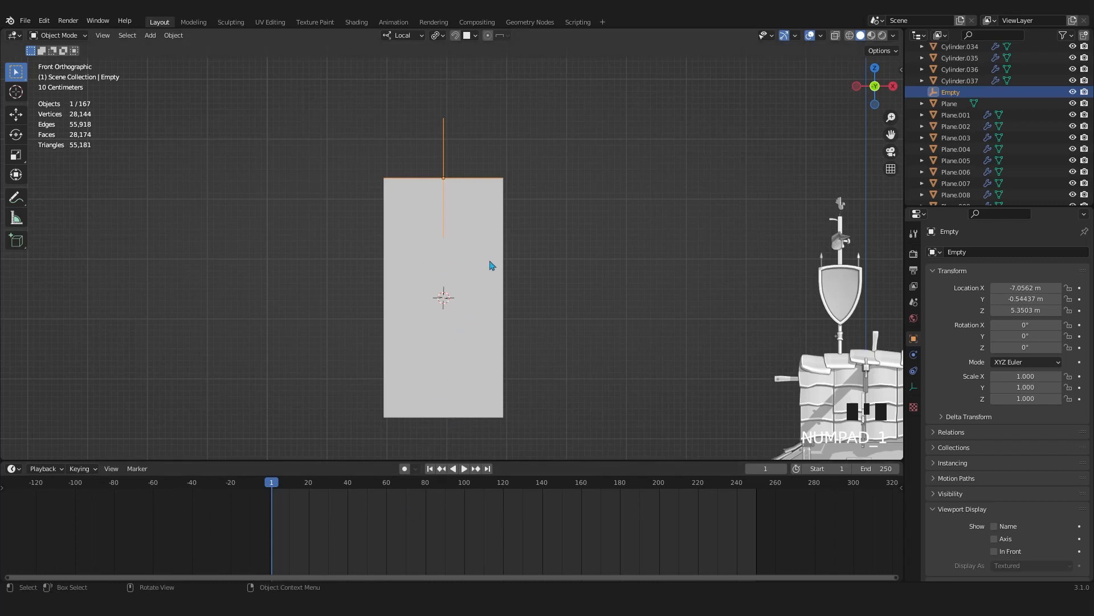
pyautogui.press('space')
pyautogui.press('s')
pyautogui.press('x')
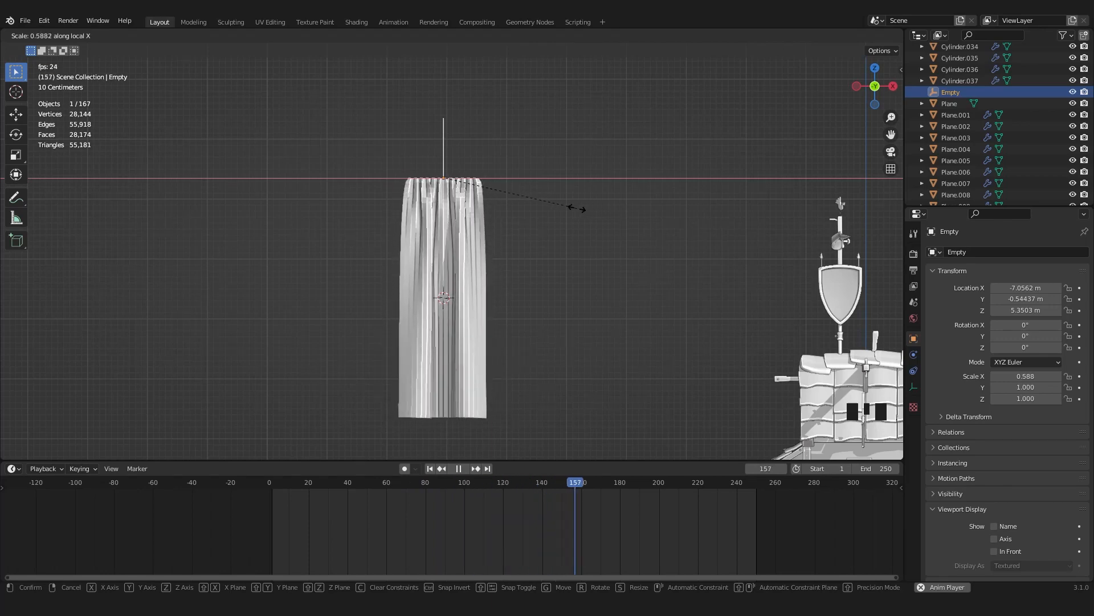
pyautogui.click(577, 209)
pyautogui.press('space')
# Add a Subdivision Surface modifier to the gathered cloth and set its render level to 1.
pyautogui.moveTo(443, 230); pyautogui.dragTo(500, 259, button='middle')
pyautogui.scroll(4, 499, 259)
pyautogui.scroll(2, 552, 317)
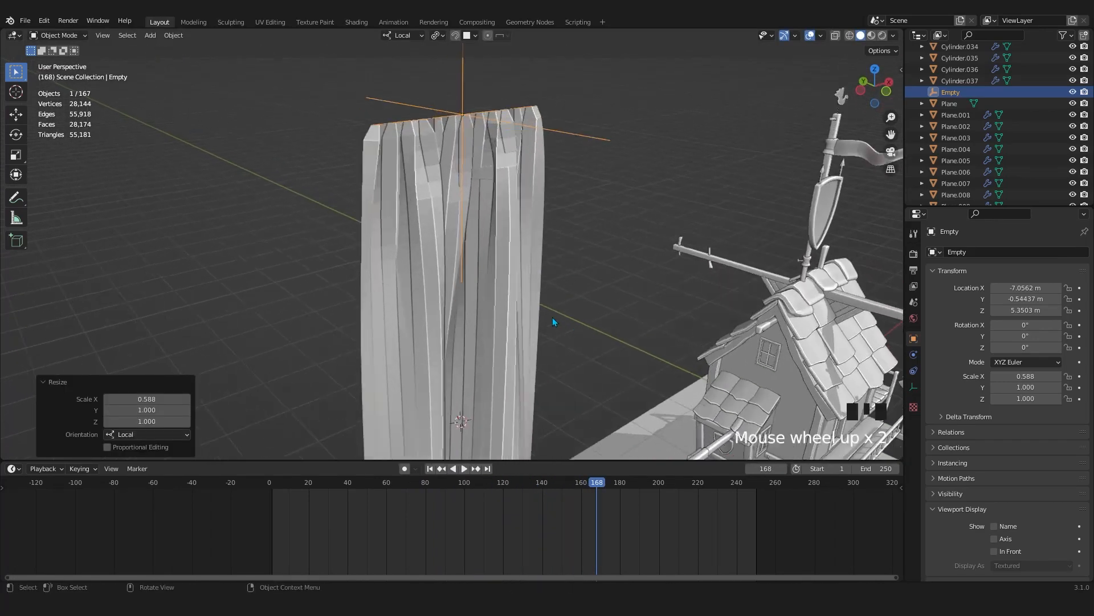
pyautogui.keyDown('shift'); pyautogui.moveTo(552, 317); pyautogui.dragTo(493, 354, button='middle'); pyautogui.keyUp('shift')
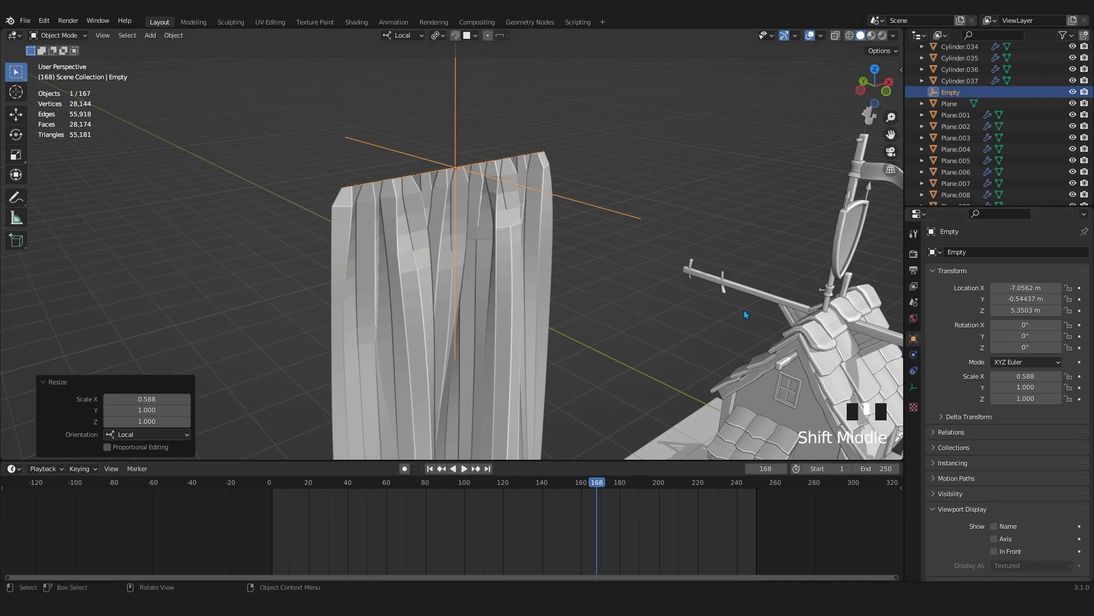
pyautogui.click(511, 274)
pyautogui.click(975, 280)
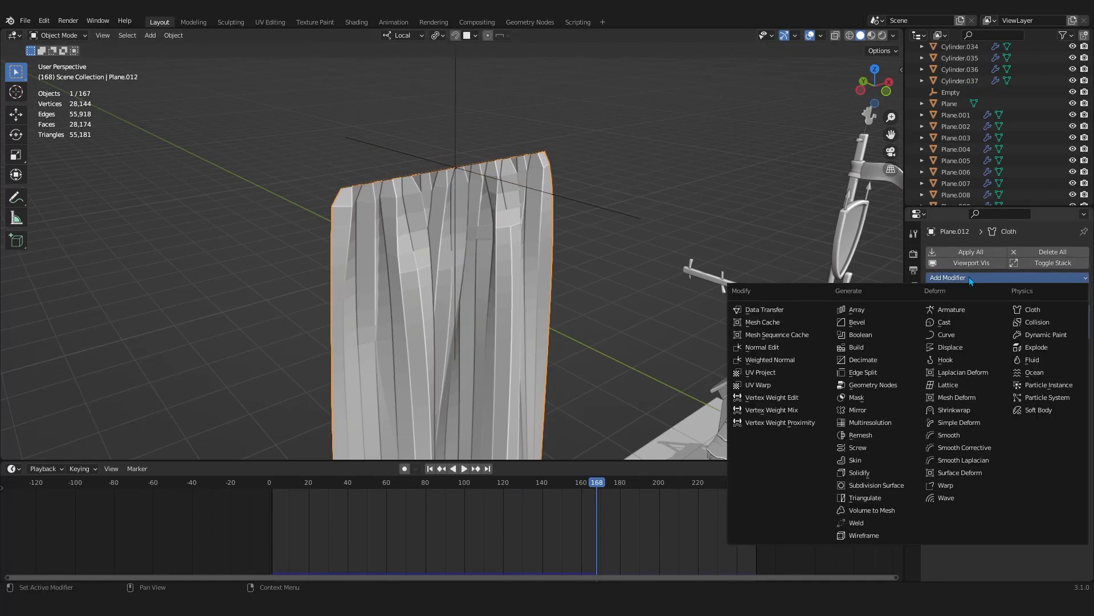
pyautogui.click(872, 486)
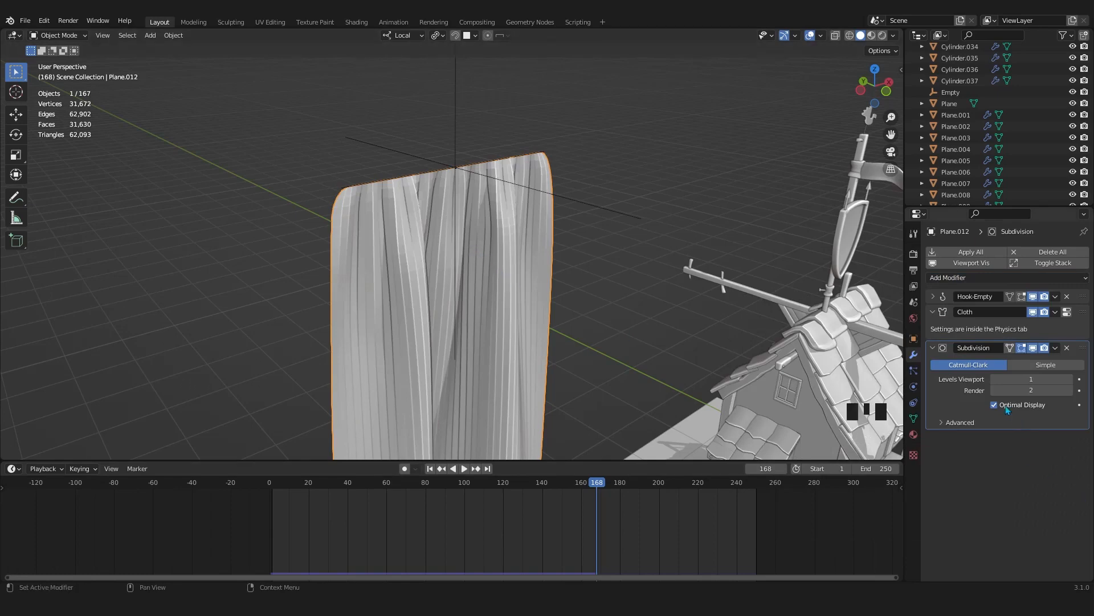
pyautogui.click(995, 391)
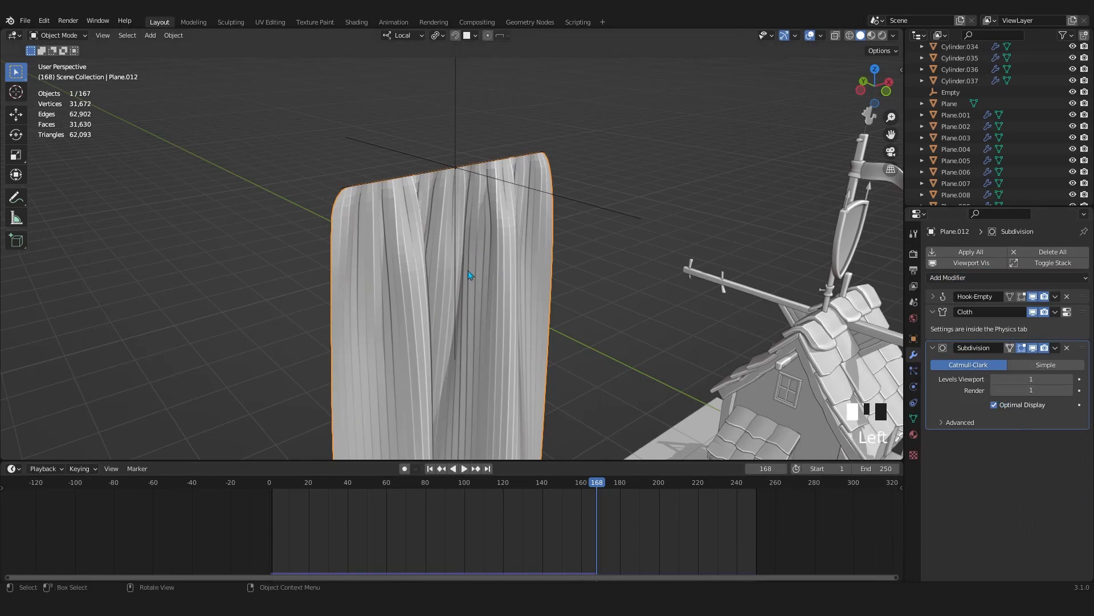
# Shade the cloth smooth and enable Auto Smooth on its normals at about 89.2°.
pyautogui.moveTo(502, 253); pyautogui.dragTo(486, 268, button='right')
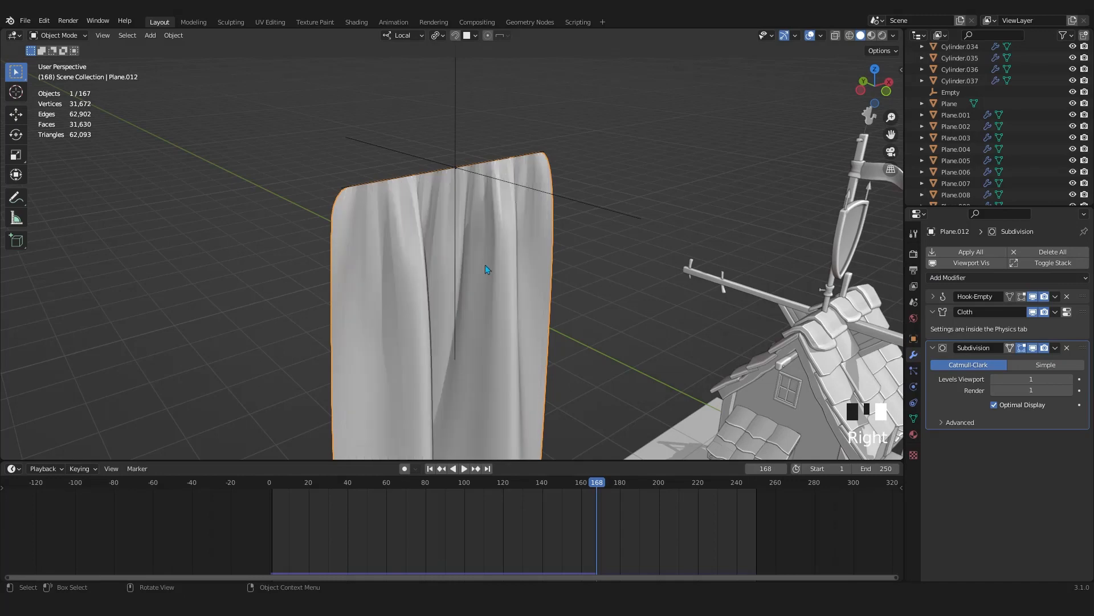
pyautogui.click(914, 419)
pyautogui.scroll(-6, 502, 337)
pyautogui.moveTo(455, 359); pyautogui.dragTo(527, 278, button='middle')
pyautogui.scroll(5, 513, 336)
pyautogui.scroll(3, 519, 340)
pyautogui.scroll(1, 542, 318)
pyautogui.scroll(-1, 510, 233)
pyautogui.moveTo(506, 229); pyautogui.dragTo(576, 245, button='middle')
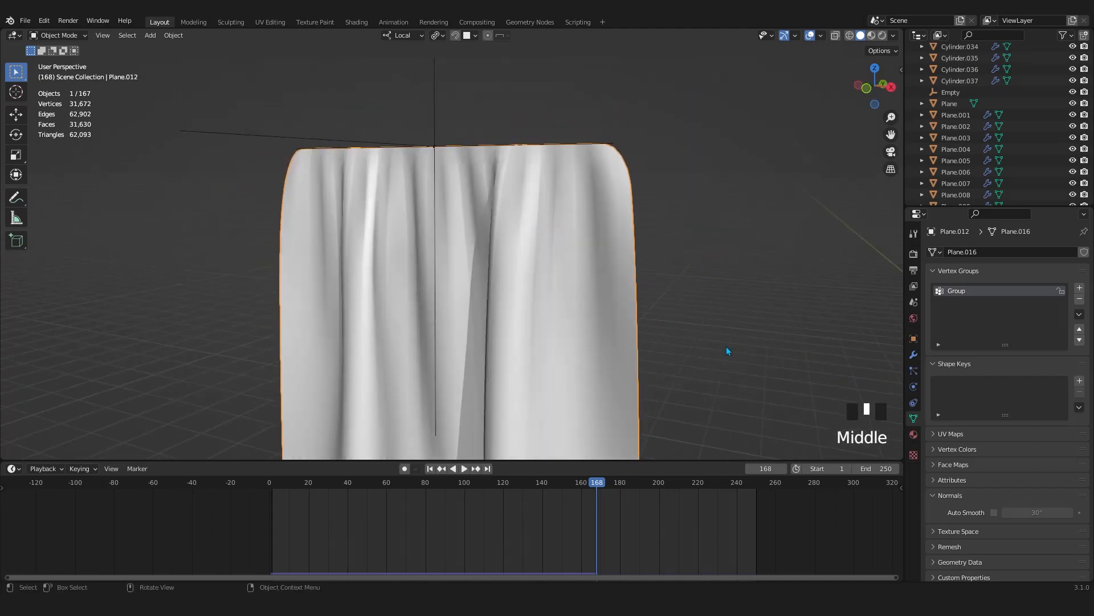
pyautogui.click(995, 514)
pyautogui.moveTo(1035, 513); pyautogui.dragTo(1074, 512)
# Examine the smoothed cloth's folds from several angles and distances.
pyautogui.scroll(-5, 452, 311)
pyautogui.moveTo(452, 310); pyautogui.dragTo(505, 329, button='middle')
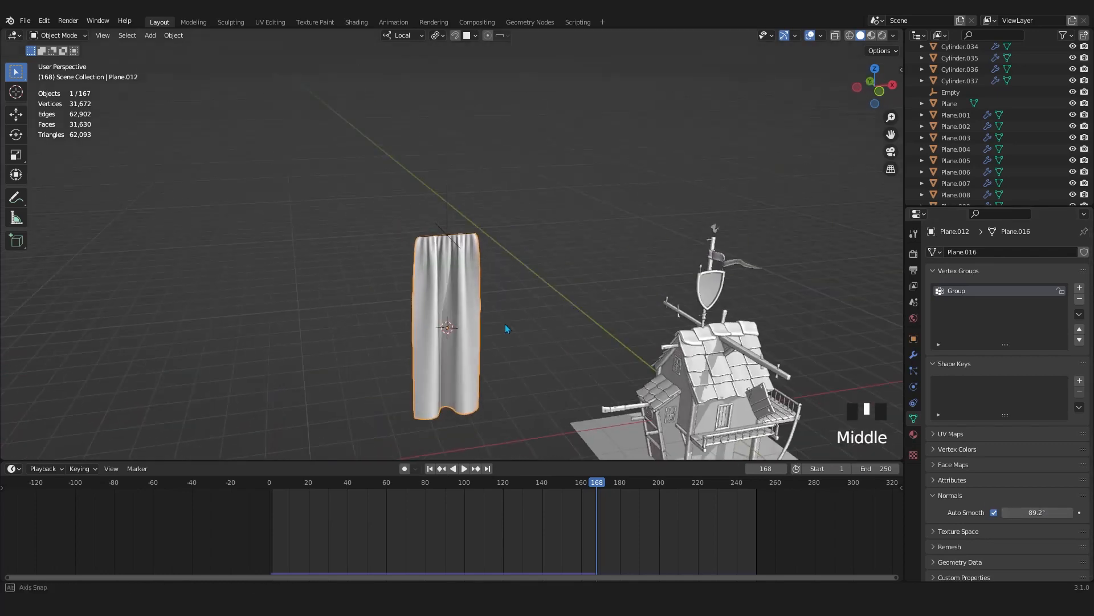
pyautogui.scroll(8, 463, 298)
pyautogui.scroll(-13, 488, 283)
pyautogui.scroll(5, 474, 286)
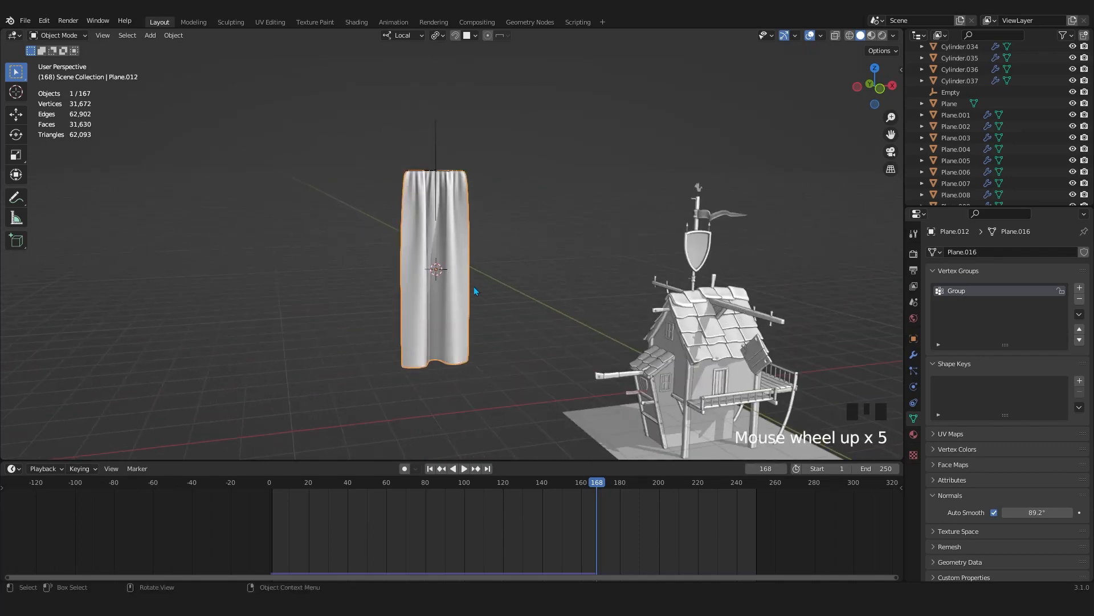
pyautogui.moveTo(474, 286)
pyautogui.mouseDown(button='middle')
pyautogui.moveTo(505, 269)
pyautogui.moveTo(627, 269)
pyautogui.moveTo(442, 303)
pyautogui.moveTo(477, 262)
pyautogui.moveTo(461, 334)
pyautogui.moveTo(464, 305)
pyautogui.mouseUp(button='middle')
pyautogui.scroll(-3, 477, 295)
pyautogui.scroll(2, 460, 330)
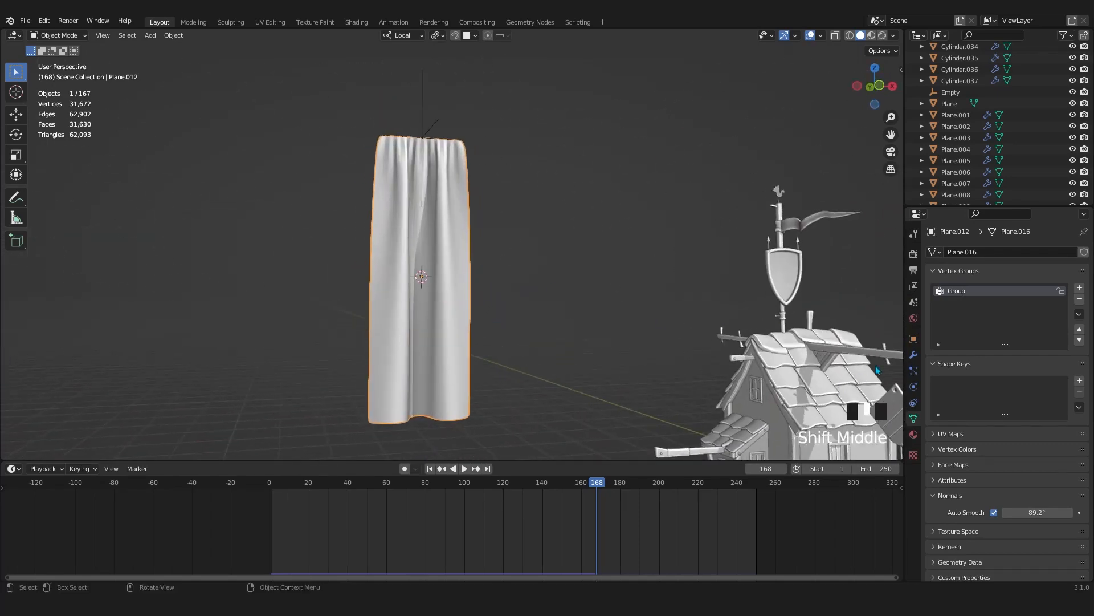
# Set the Subdivision modifier's viewport and render levels to 2.
pyautogui.click(914, 355)
pyautogui.click(1069, 379)
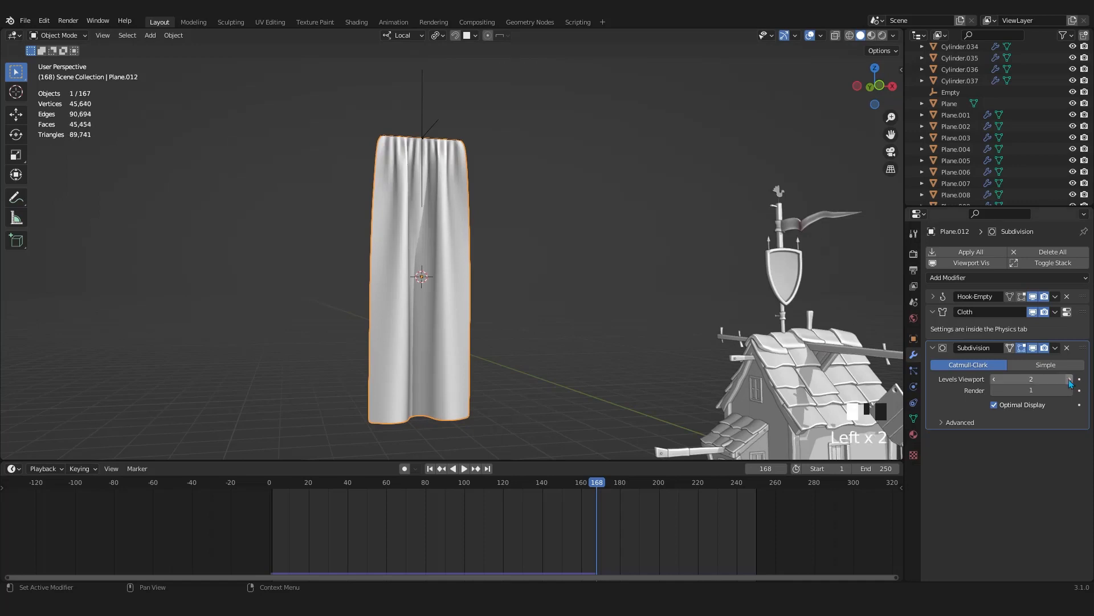
pyautogui.click(994, 379)
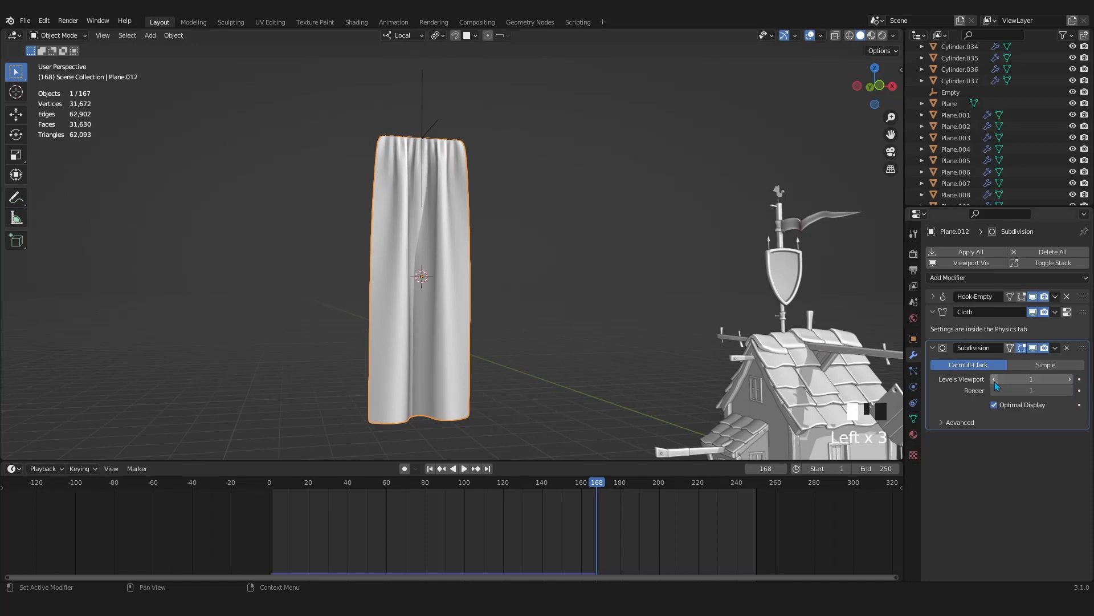
pyautogui.click(1071, 380)
pyautogui.scroll(3, 449, 160)
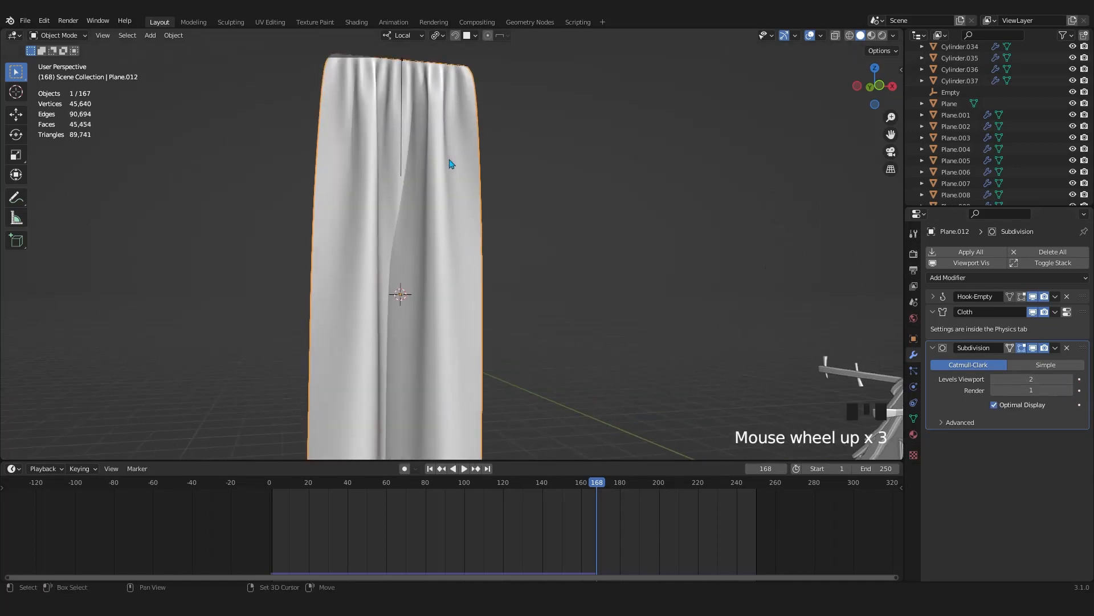
pyautogui.keyDown('shift'); pyautogui.moveTo(448, 159); pyautogui.dragTo(481, 282, button='middle'); pyautogui.keyUp('shift')
pyautogui.scroll(3, 481, 282)
pyautogui.click(1071, 390)
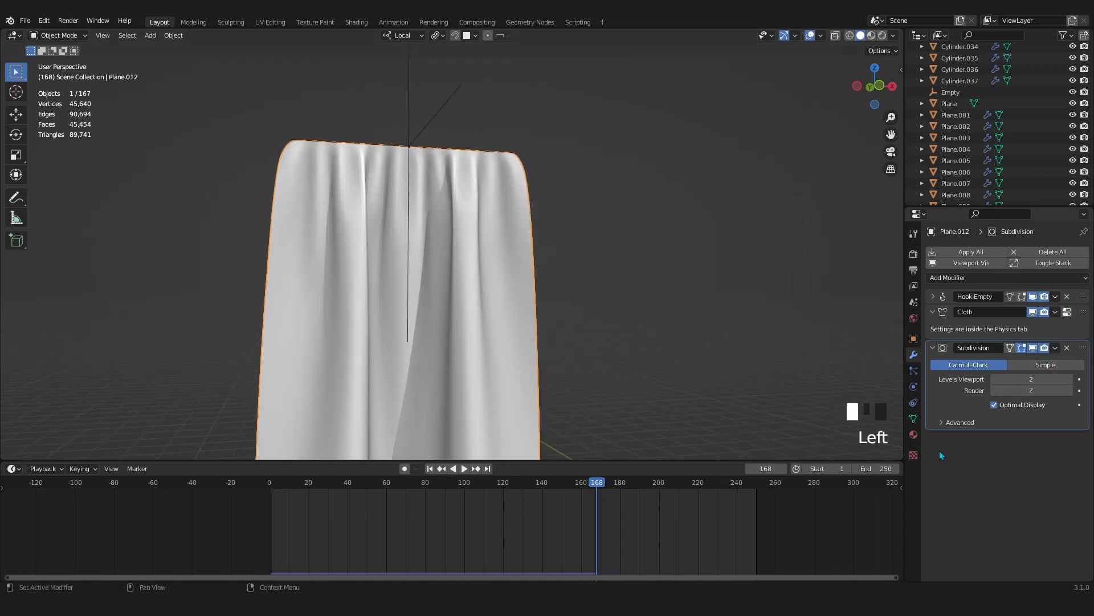
# Turn on Auto Smooth for the cloth's normals and set its angle to about 79.8°.
pyautogui.click(913, 419)
pyautogui.click(994, 512)
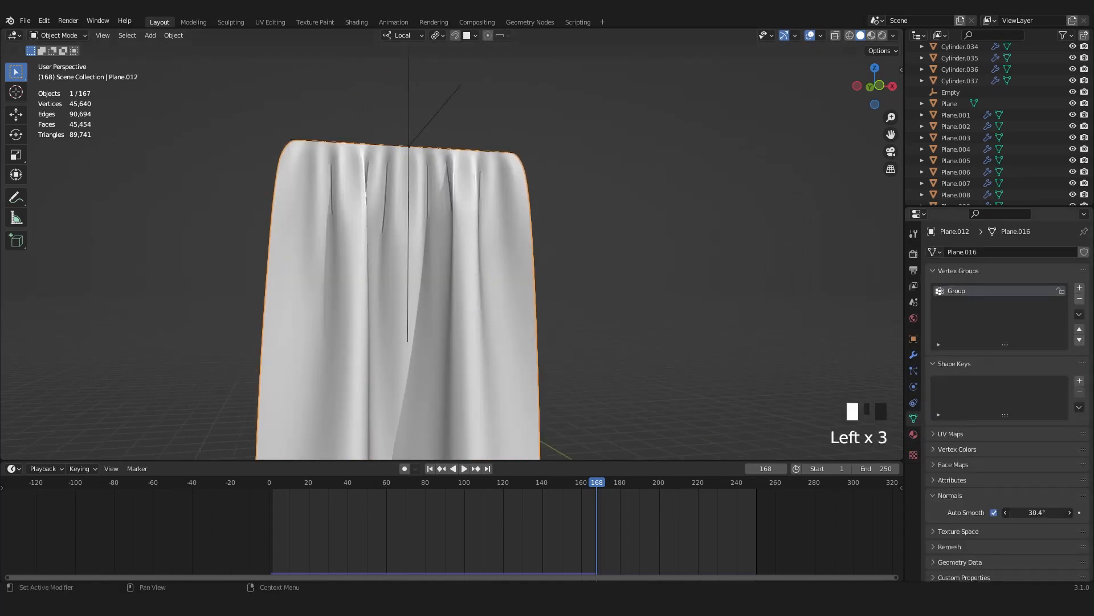
pyautogui.moveTo(1037, 513); pyautogui.dragTo(1078, 512)
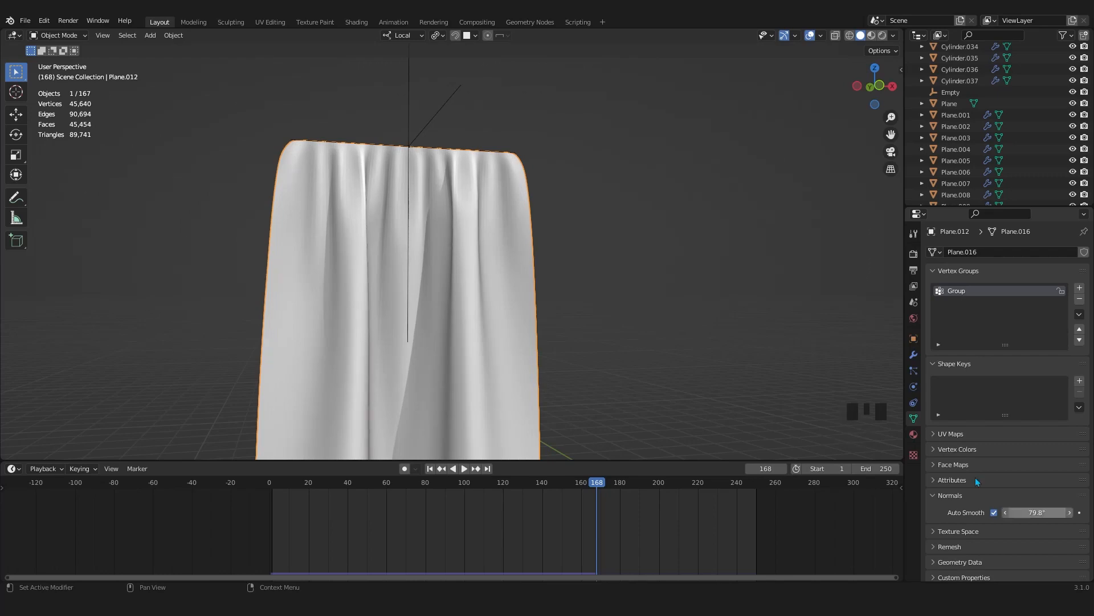
pyautogui.click(913, 354)
# Play the cloth simulation from the first frame to review how the fabric gathers.
pyautogui.moveTo(501, 239); pyautogui.dragTo(529, 217, button='middle')
pyautogui.scroll(3, 501, 251)
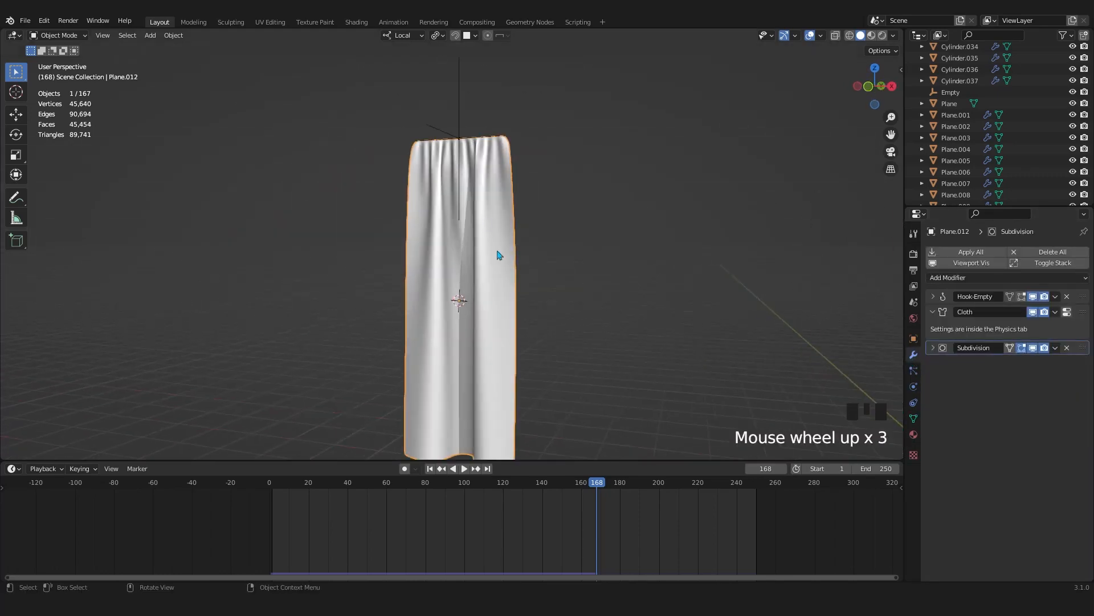
pyautogui.keyDown('shift'); pyautogui.moveTo(498, 254); pyautogui.dragTo(513, 247, button='middle'); pyautogui.keyUp('shift')
pyautogui.press('space')
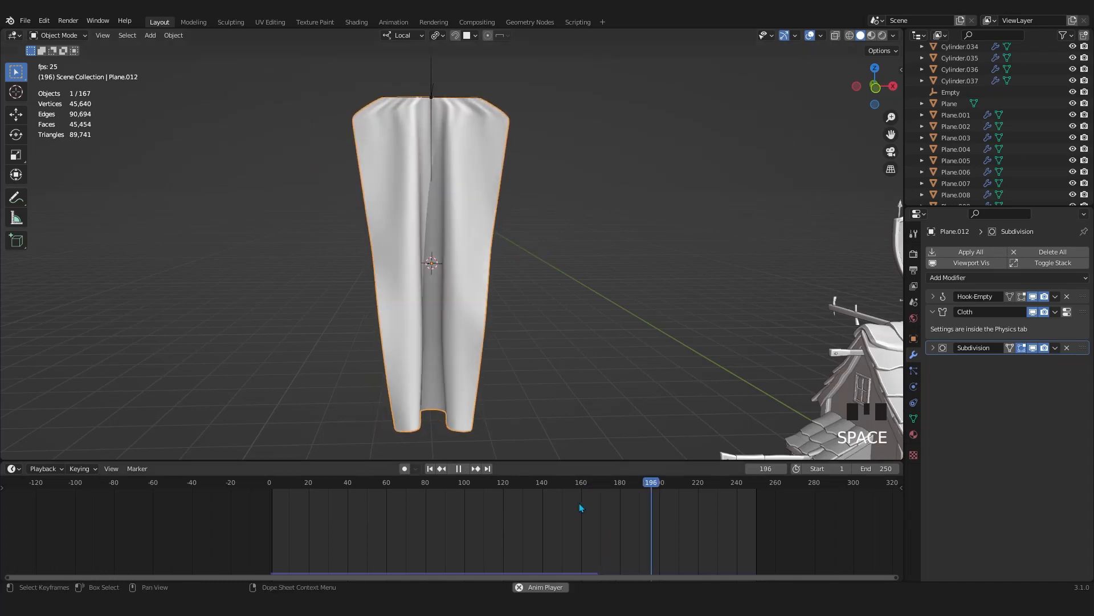
pyautogui.click(430, 469)
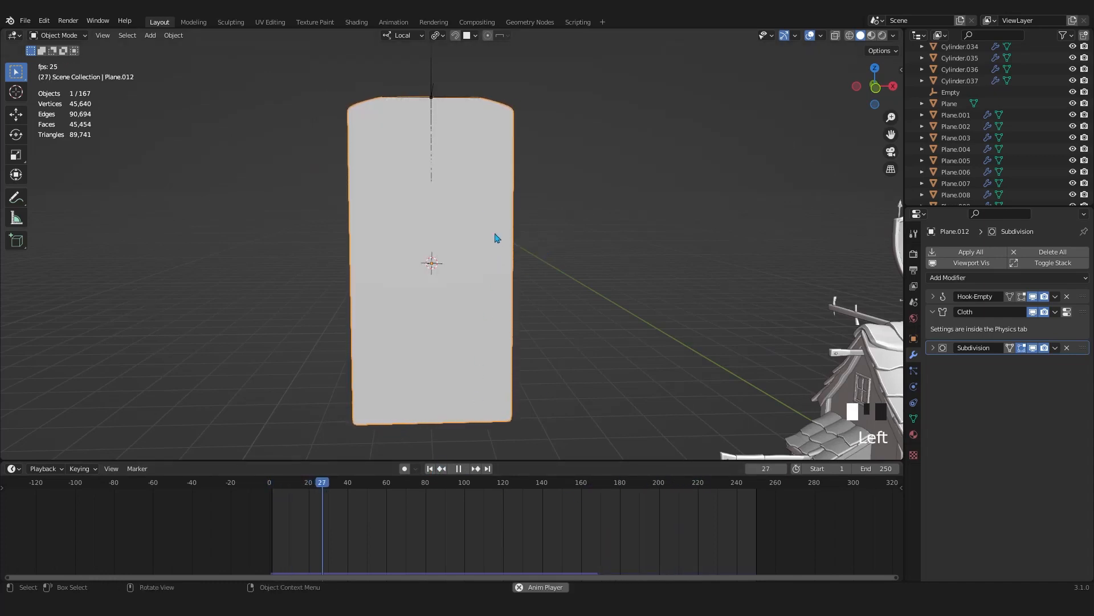
pyautogui.scroll(-3, 489, 222)
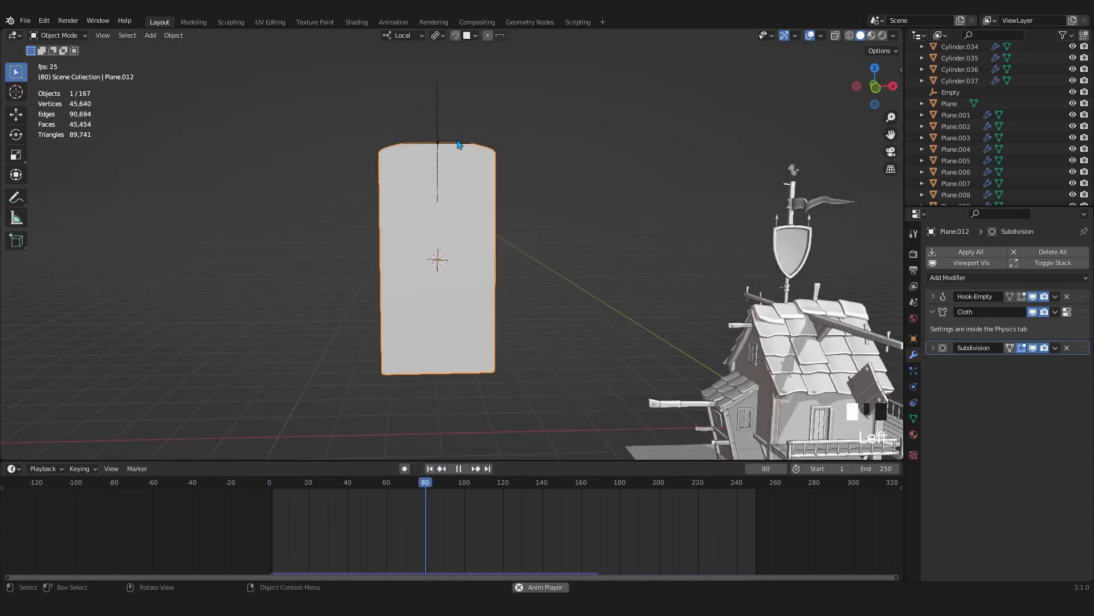
# Try scaling the Empty along its local X axis by 1.52 and by 0.455 while the simulation plays.
pyautogui.click(453, 147)
pyautogui.press('s')
pyautogui.press('x')
pyautogui.press('x')
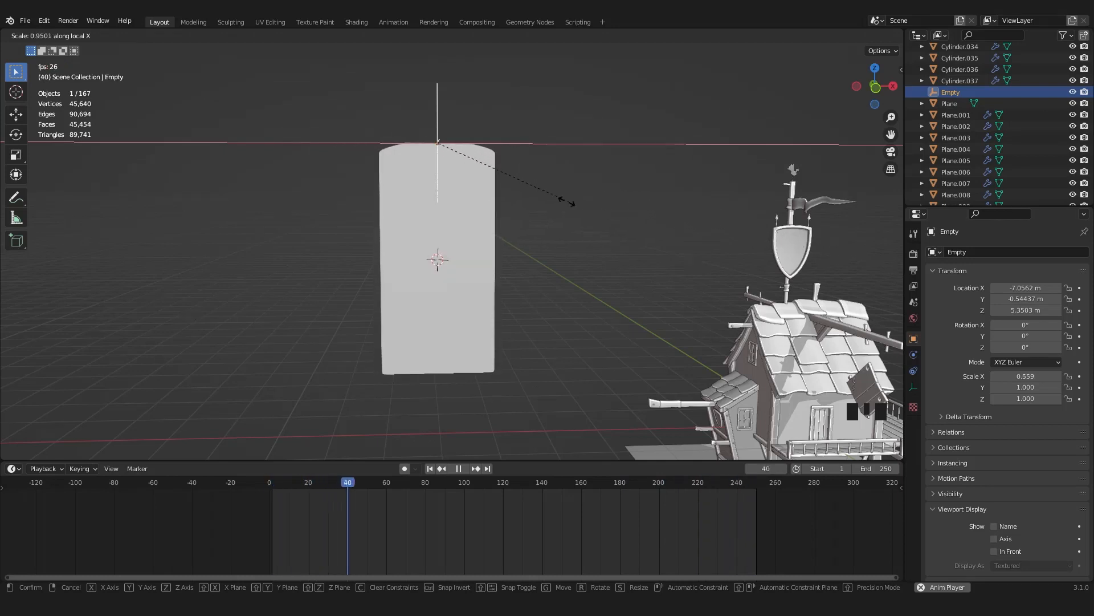
pyautogui.click(615, 224)
pyautogui.press('s')
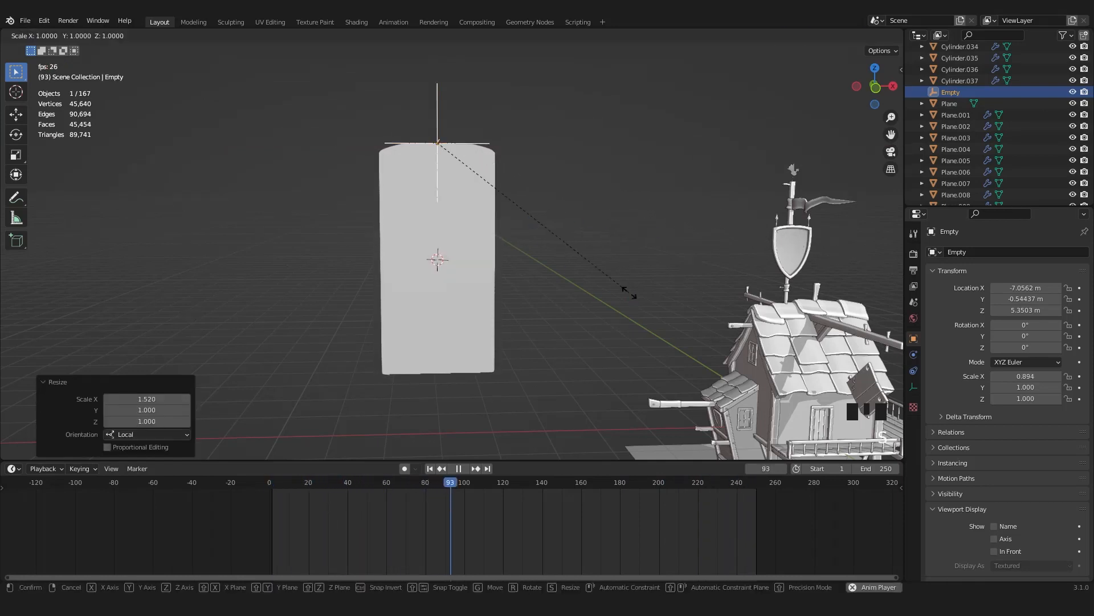
pyautogui.press('x')
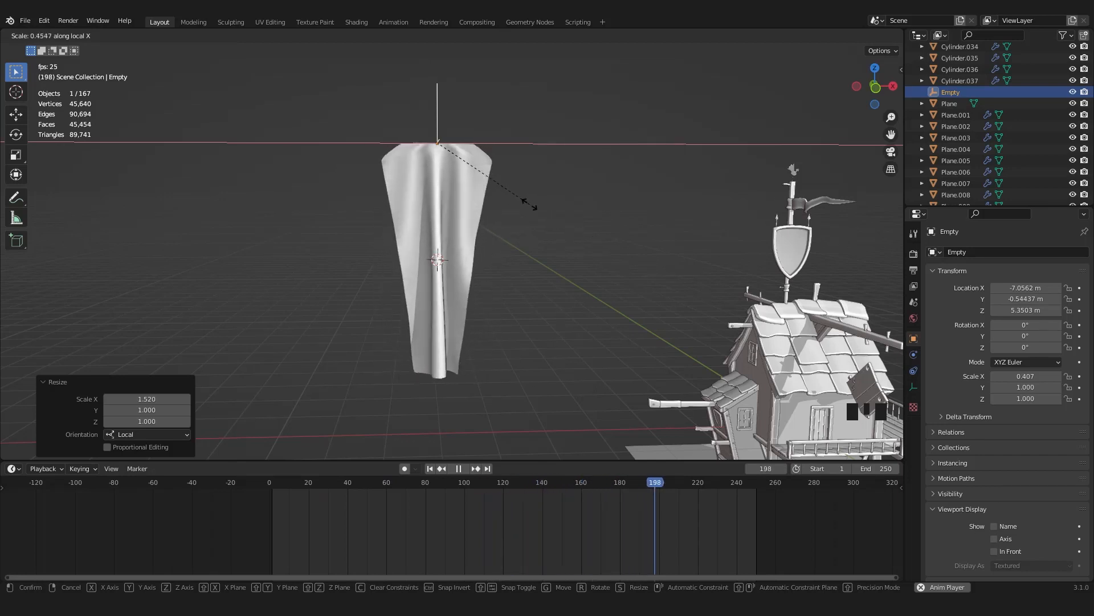
pyautogui.click(530, 205)
pyautogui.press('space')
pyautogui.press('space')
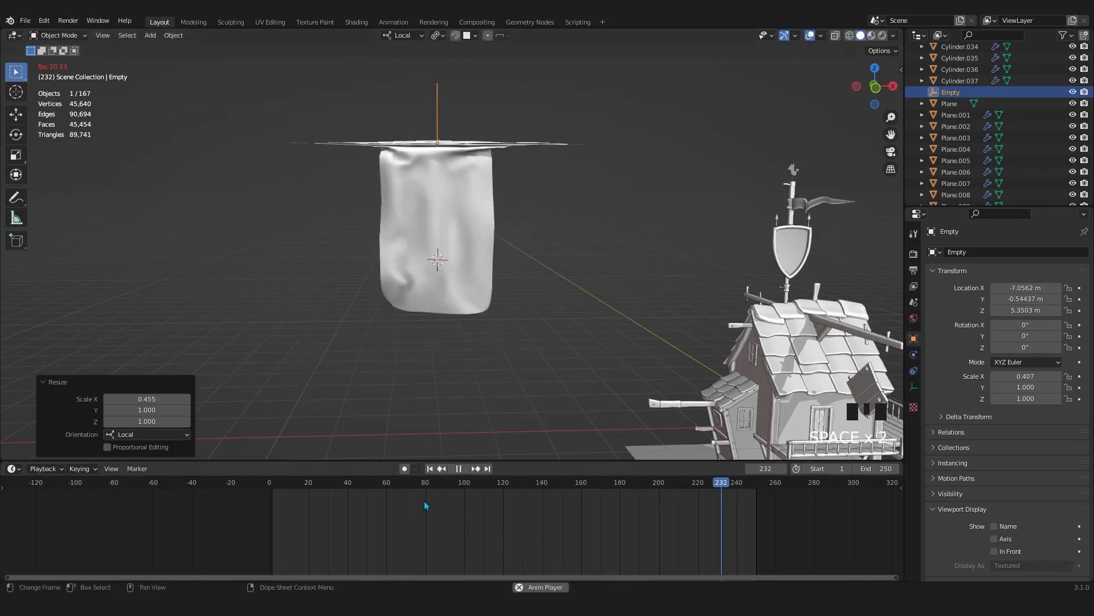
# Undo the Empty's rescaling and the frame changes to return to the gathered cloth at frame 168.
pyautogui.hotkey('ctrl', 'z')
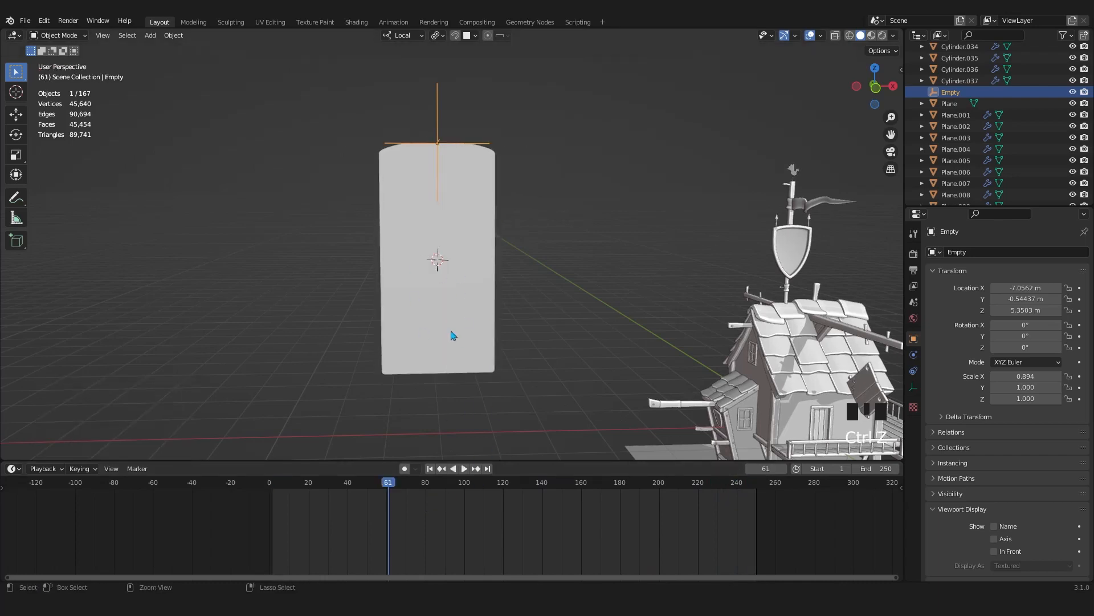
pyautogui.hotkey('ctrl', 'z')
pyautogui.hotkey('ctrl', 'z')
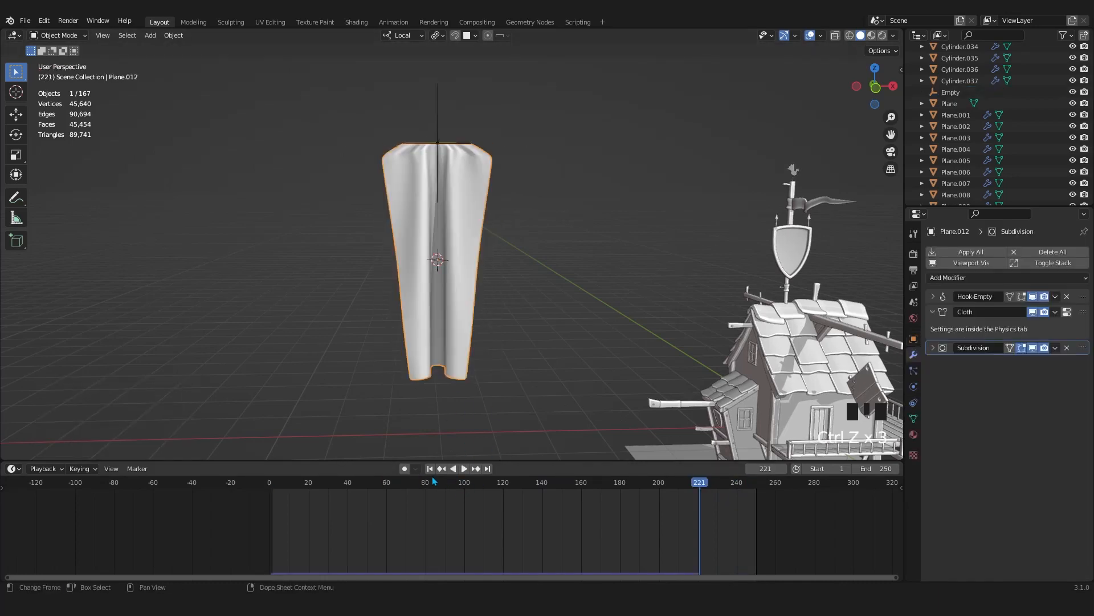
pyautogui.moveTo(424, 485); pyautogui.dragTo(455, 495)
pyautogui.hotkey('ctrl', 'z')
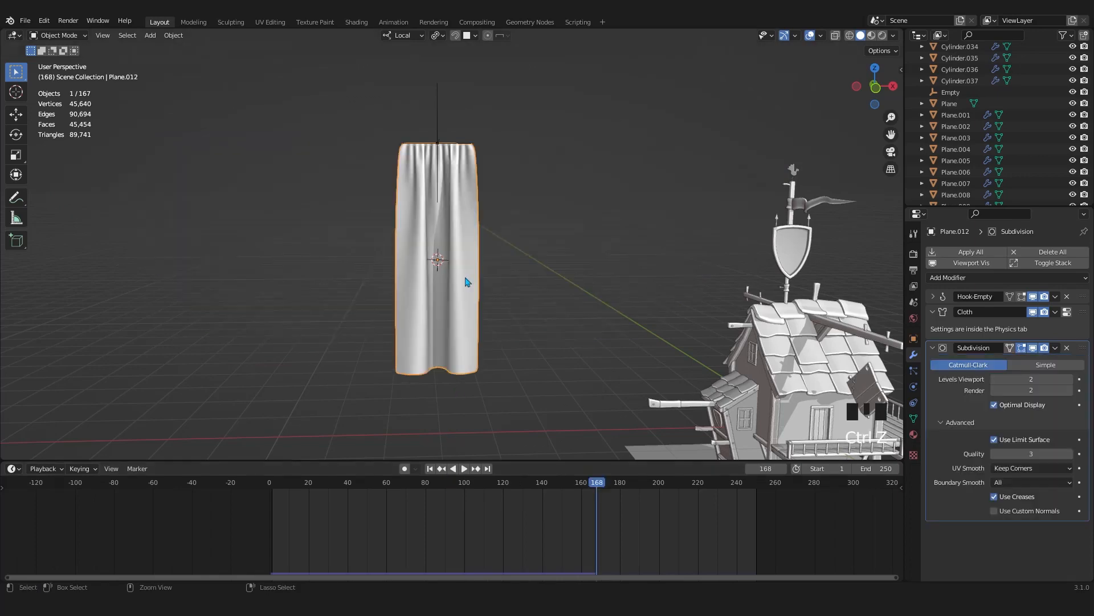
# Apply the cloth's Hook-Empty, Cloth and Subdivision modifiers to fix its gathered shape.
pyautogui.moveTo(451, 241); pyautogui.dragTo(447, 318, button='middle')
pyautogui.scroll(2, 498, 261)
pyautogui.scroll(2, 450, 308)
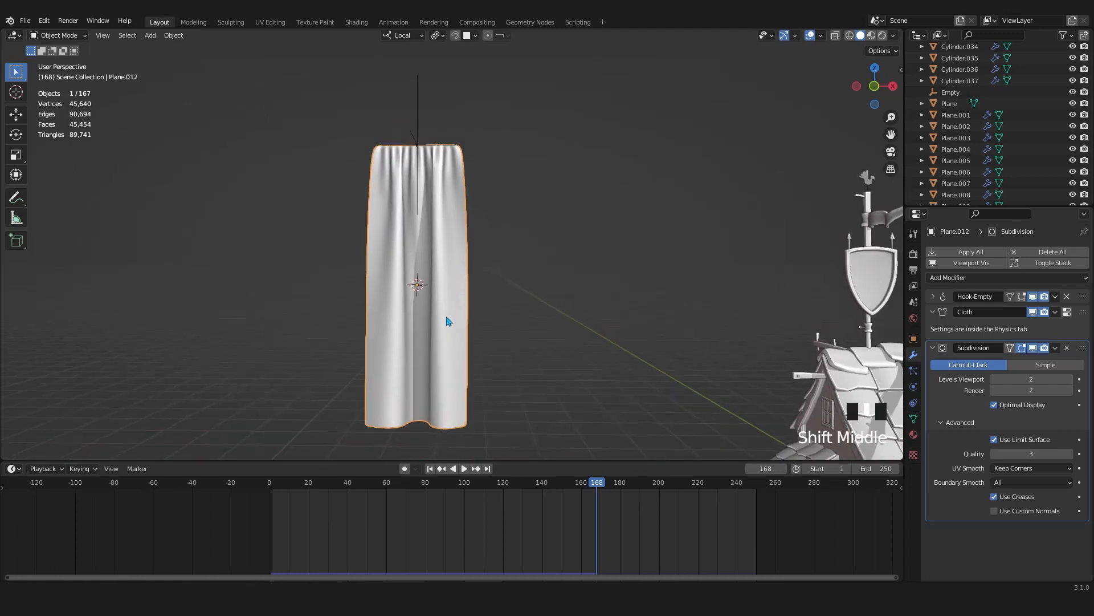
pyautogui.scroll(-1, 577, 281)
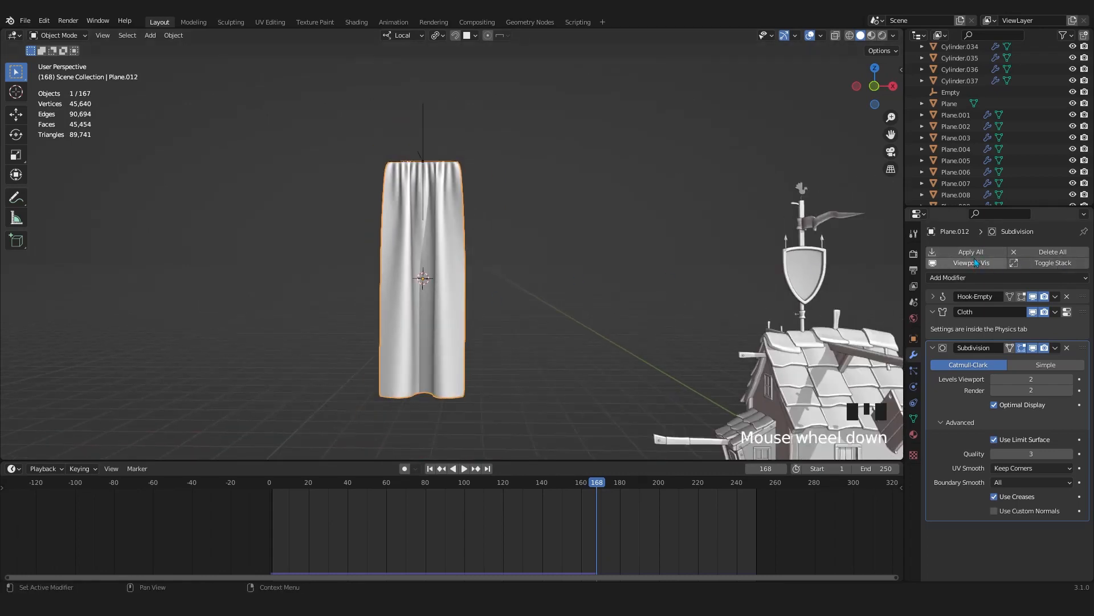
pyautogui.click(1055, 297)
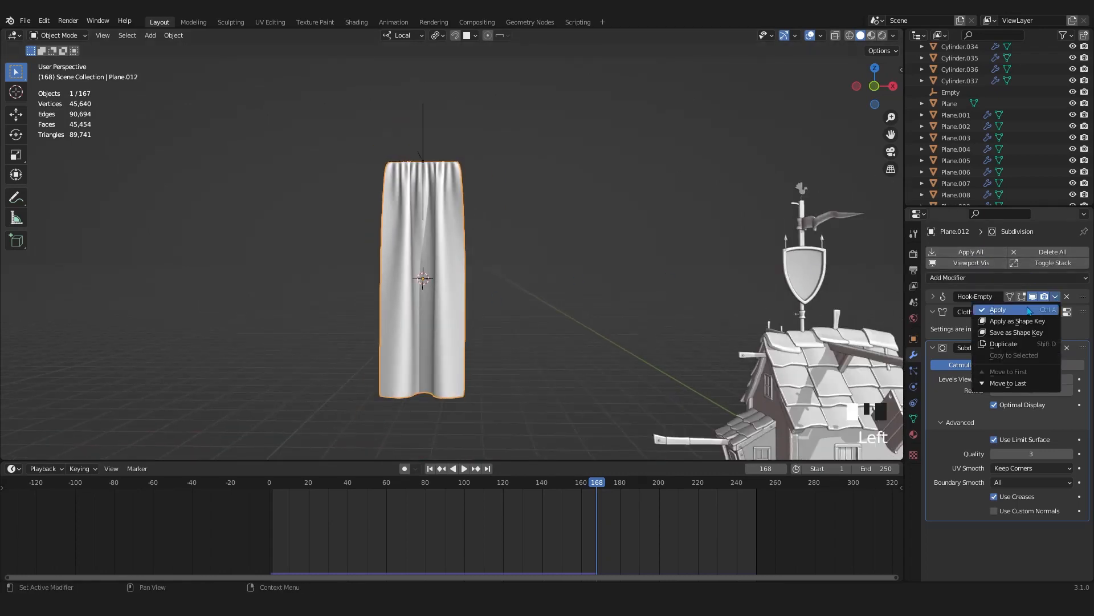
pyautogui.click(1029, 310)
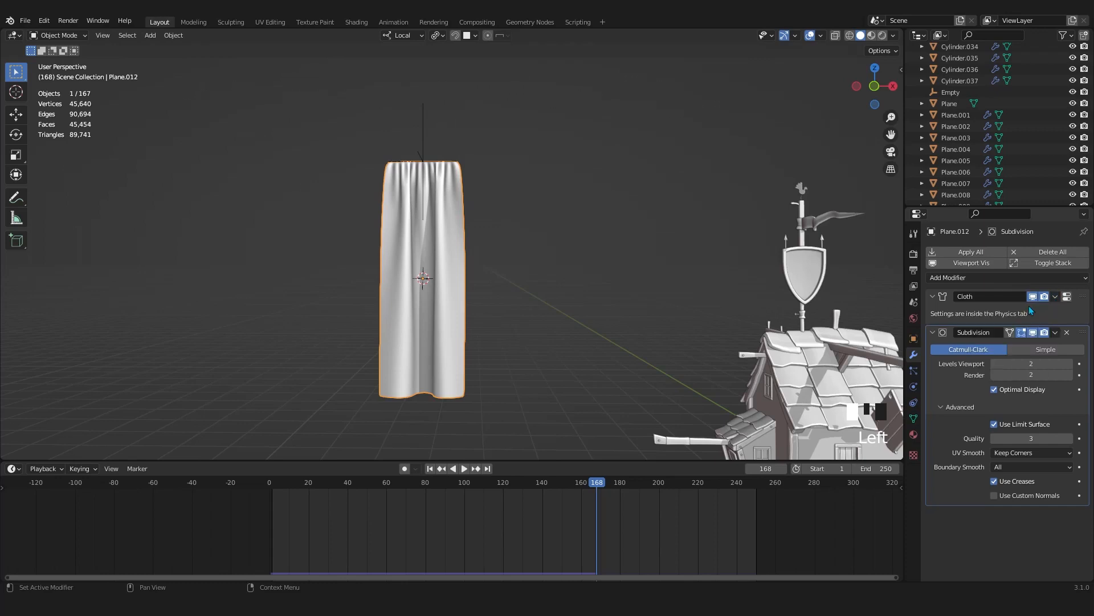
pyautogui.click(1055, 296)
pyautogui.click(1032, 310)
pyautogui.click(1055, 296)
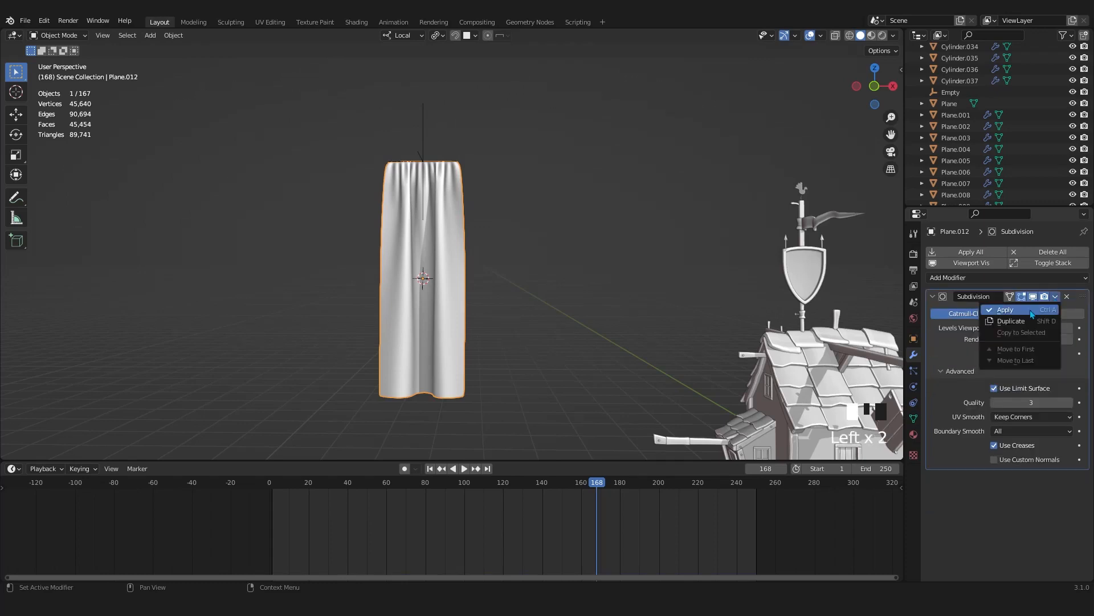
pyautogui.click(1024, 311)
# Delete the leftover Empty and scale the cloth uniformly to about 0.389.
pyautogui.scroll(2, 456, 302)
pyautogui.moveTo(450, 305); pyautogui.dragTo(467, 341, button='middle')
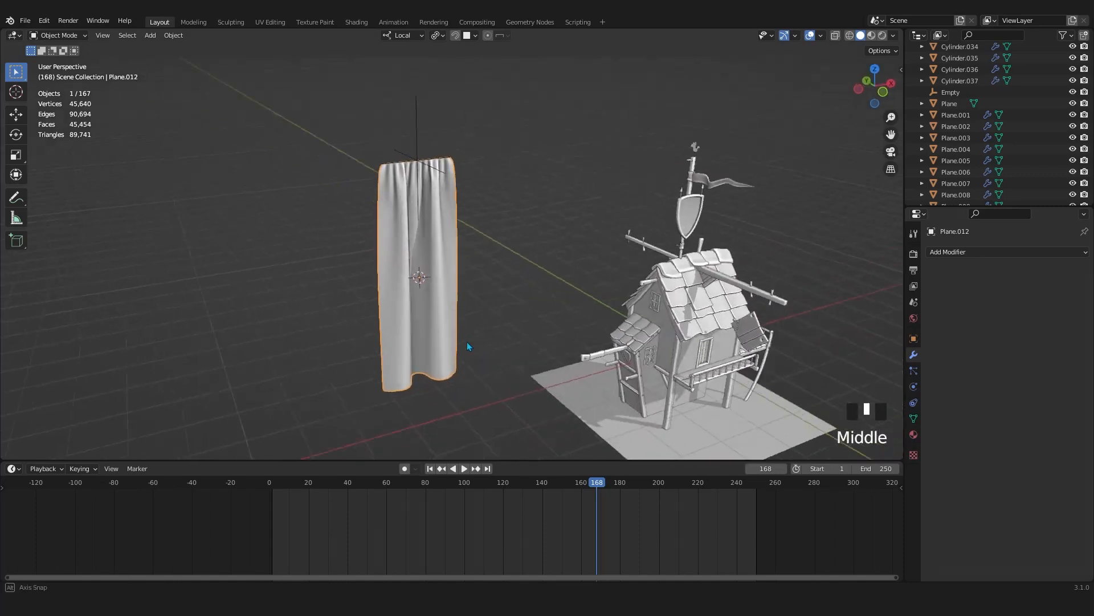
pyautogui.scroll(3, 439, 304)
pyautogui.moveTo(439, 304); pyautogui.dragTo(507, 342, button='middle')
pyautogui.scroll(-5, 513, 336)
pyautogui.scroll(-2, 504, 335)
pyautogui.press('KP_1')
pyautogui.scroll(3, 504, 325)
pyautogui.press('s')
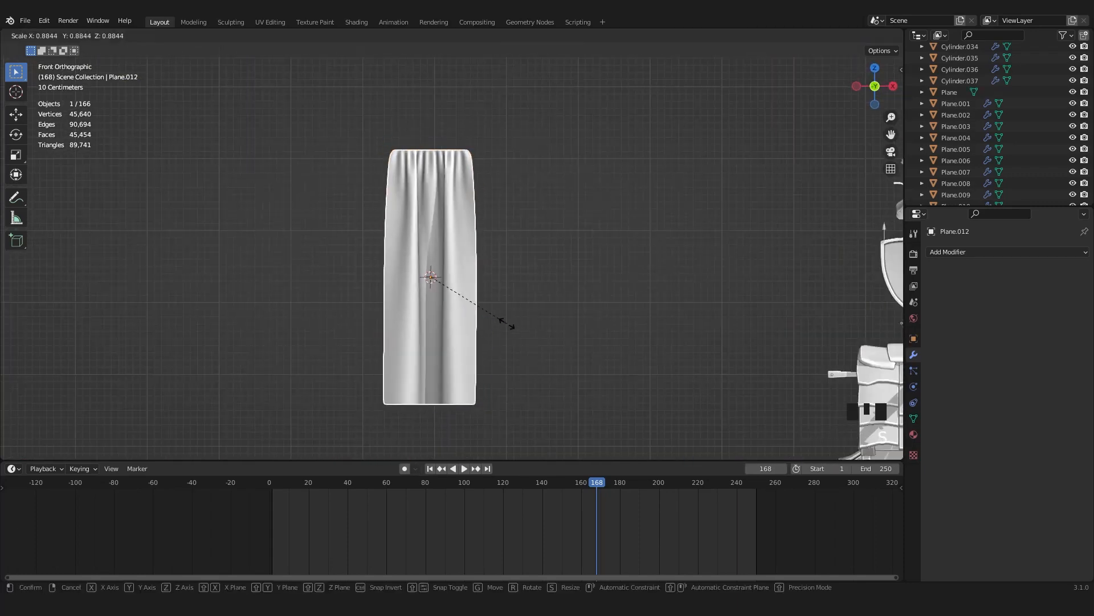
pyautogui.click(471, 278)
# In the front view, move the cloth about 4.47 m along X and -3.68 m along Z, beneath the house's protruding beam.
pyautogui.scroll(-4, 562, 338)
pyautogui.scroll(2, 455, 232)
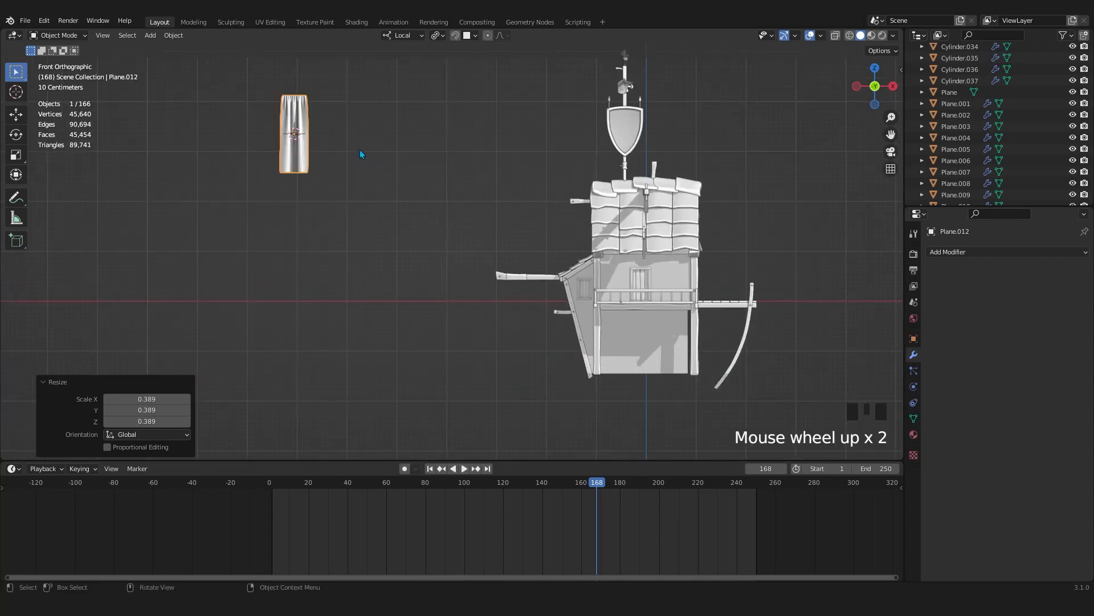
pyautogui.press('g')
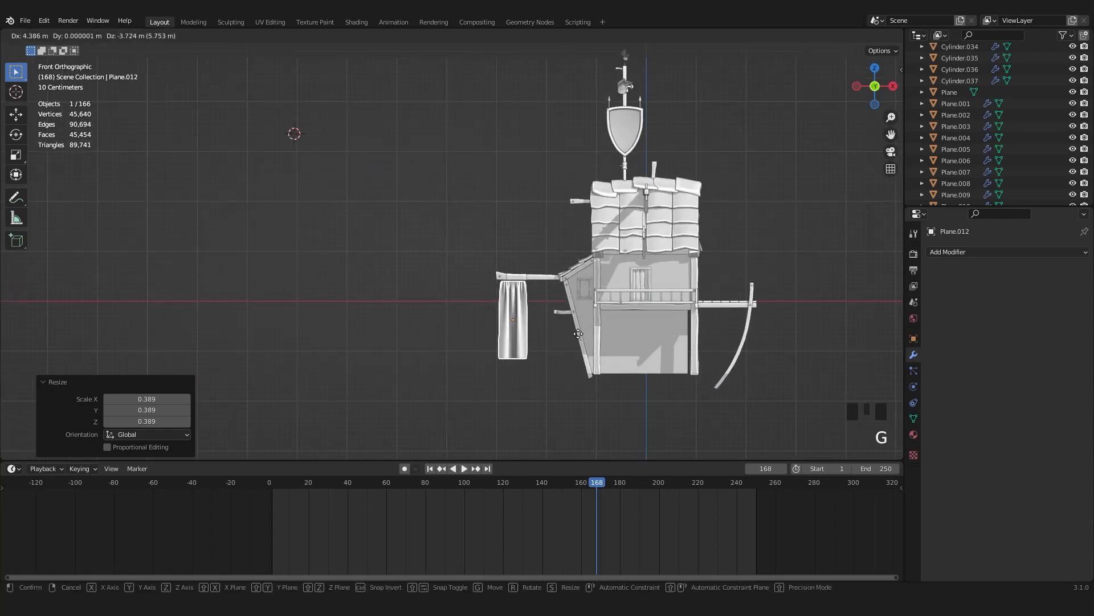
pyautogui.click(570, 329)
# Scale the cloth to about 0.85 and raise it about 0.09 m so its gathered edge meets the beam's underside.
pyautogui.scroll(6, 570, 330)
pyautogui.scroll(3, 576, 319)
pyautogui.press('s')
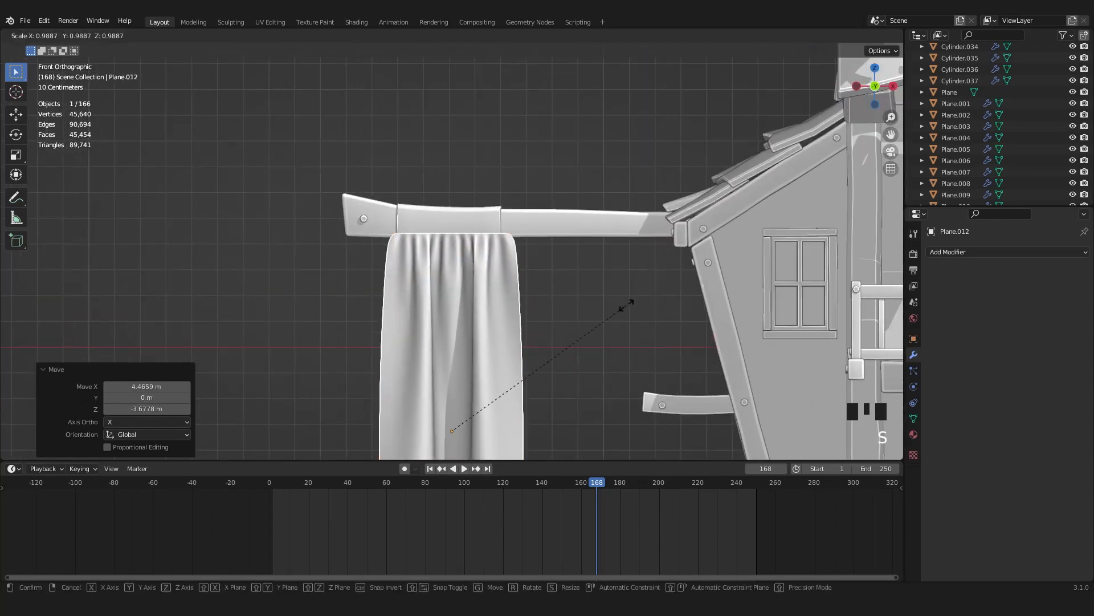
pyautogui.click(583, 295)
pyautogui.press('g')
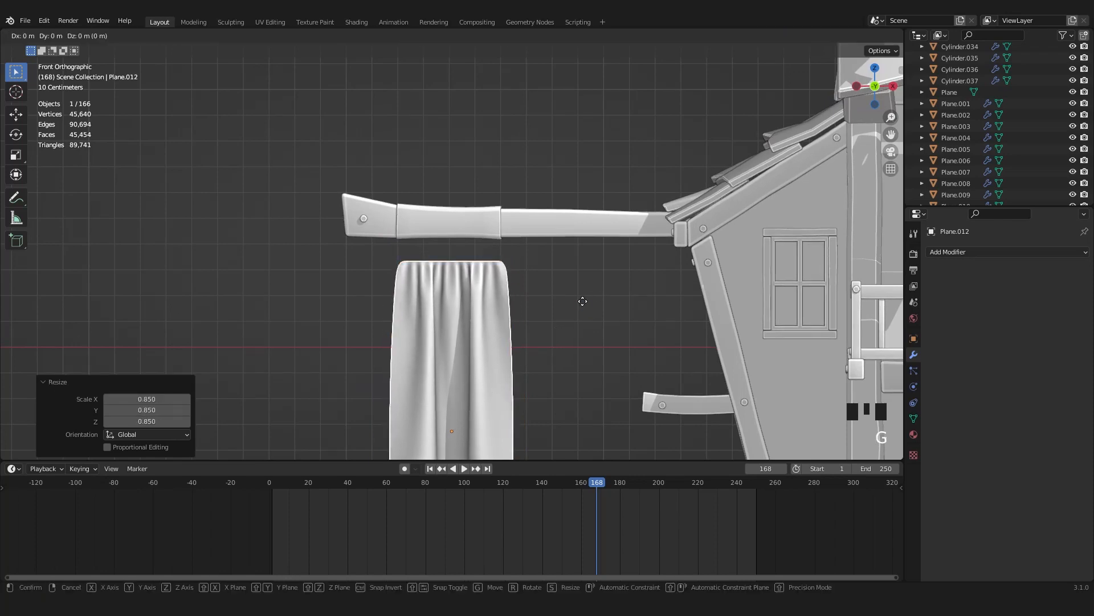
pyautogui.click(588, 268)
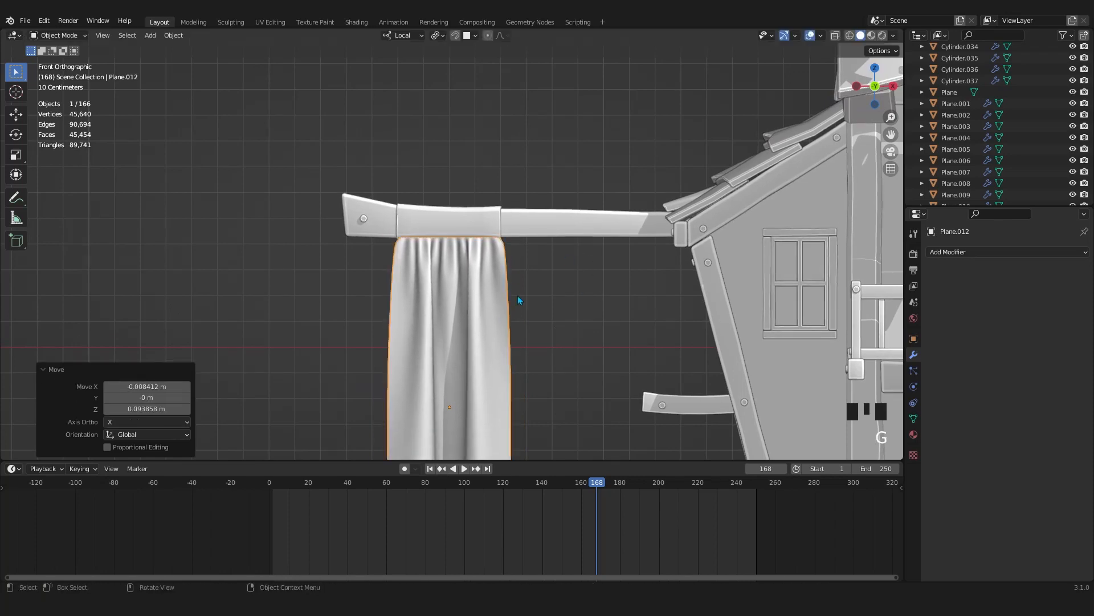
# From the top view, move the cloth about 0.534 m along Y to centre it under the beam.
pyautogui.press('KP_7')
pyautogui.press('g')
pyautogui.press('y')
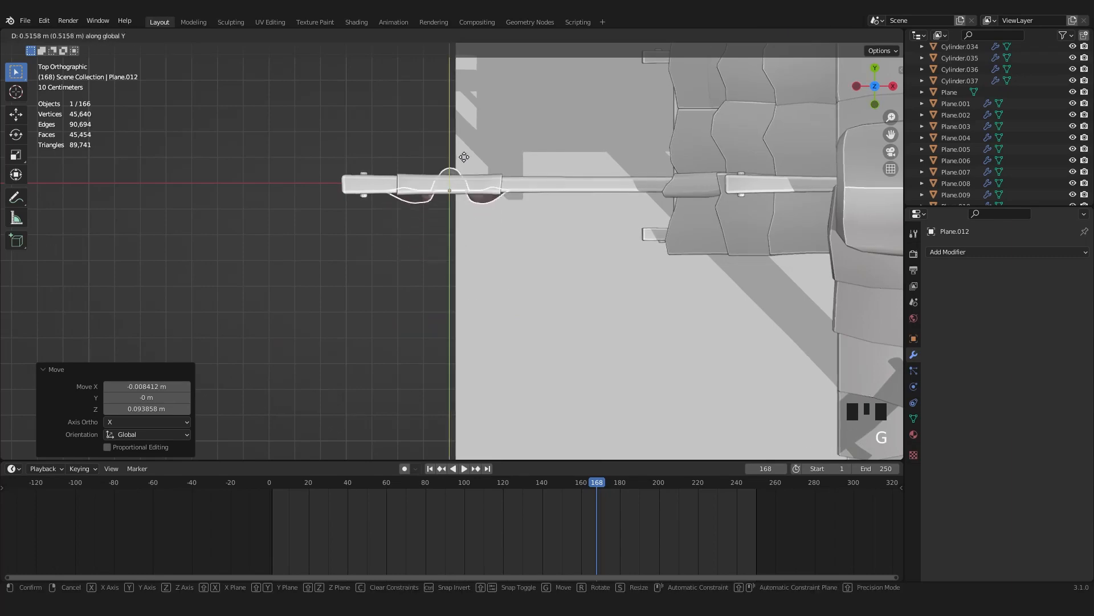
pyautogui.click(467, 177)
pyautogui.moveTo(472, 361); pyautogui.dragTo(484, 206, button='middle')
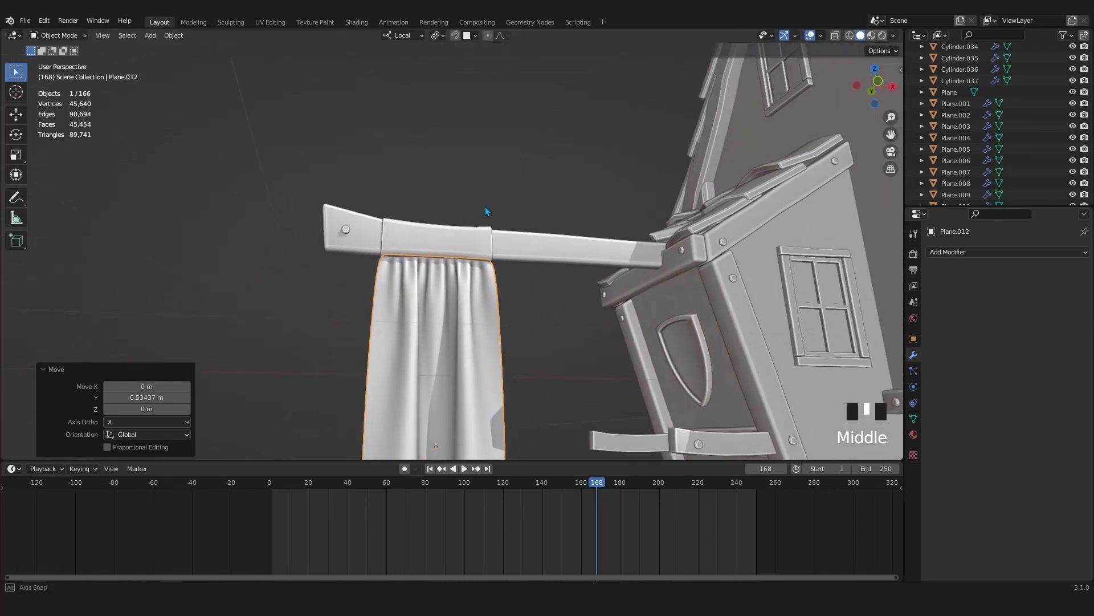
# Shorten the cloth to about 0.807 along Z and raise it vertically to meet the beam again.
pyautogui.click(505, 316)
pyautogui.scroll(-8, 504, 320)
pyautogui.moveTo(491, 324)
pyautogui.mouseDown(button='middle')
pyautogui.moveTo(536, 371)
pyautogui.moveTo(502, 342)
pyautogui.mouseUp(button='middle')
pyautogui.scroll(3, 484, 331)
pyautogui.keyDown('shift'); pyautogui.moveTo(478, 325); pyautogui.dragTo(379, 252, button='middle'); pyautogui.keyUp('shift')
pyautogui.press('KP_1')
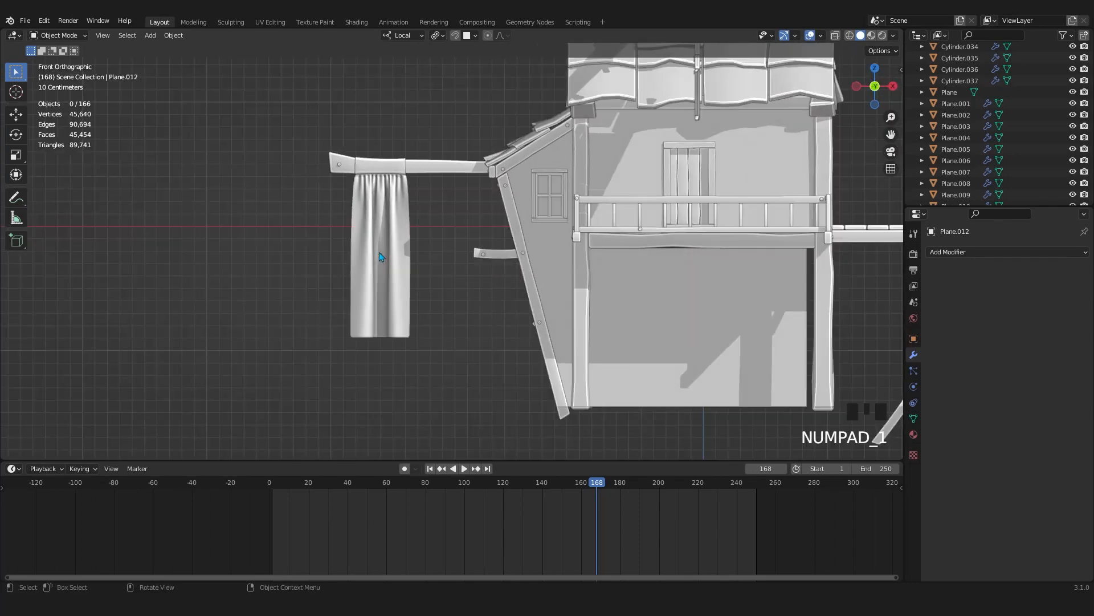
pyautogui.click(392, 290)
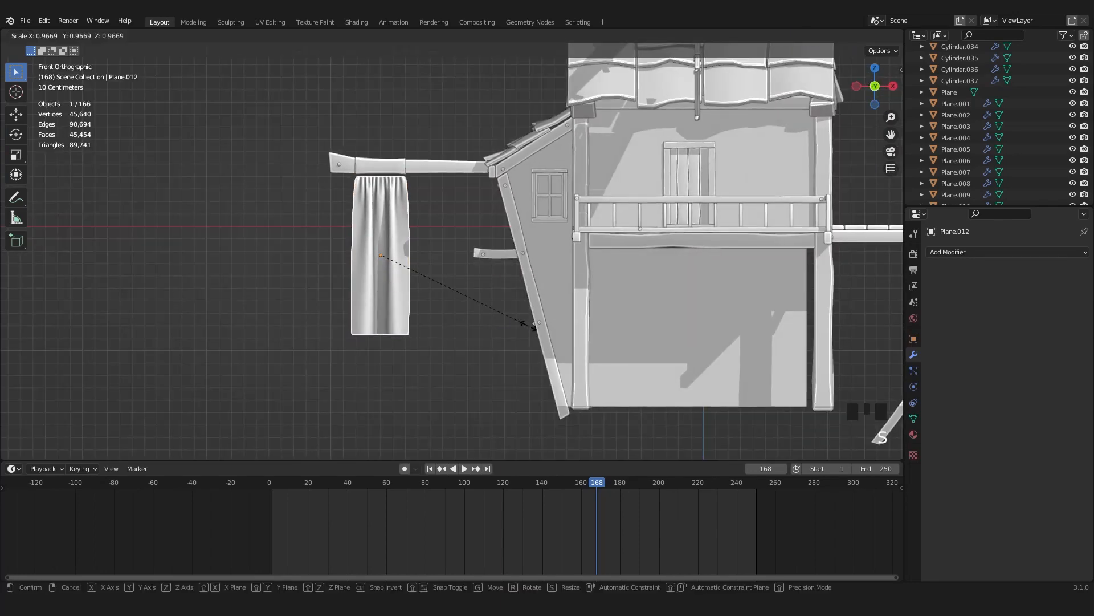
pyautogui.press('s')
pyautogui.press('z')
pyautogui.press('z')
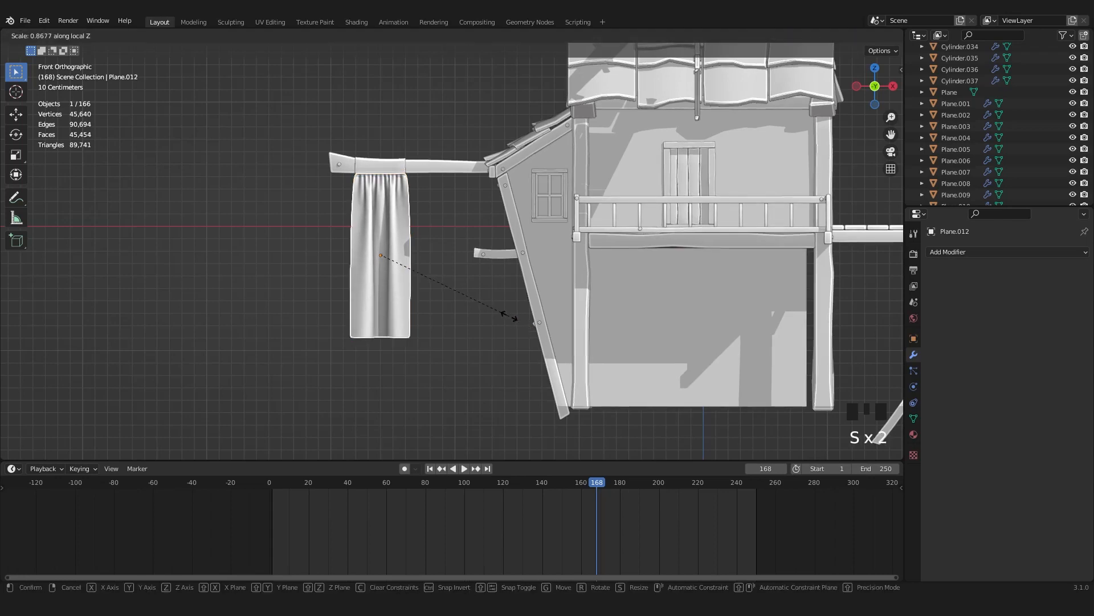
pyautogui.press('z')
pyautogui.press('z')
pyautogui.click(494, 309)
pyautogui.press('g')
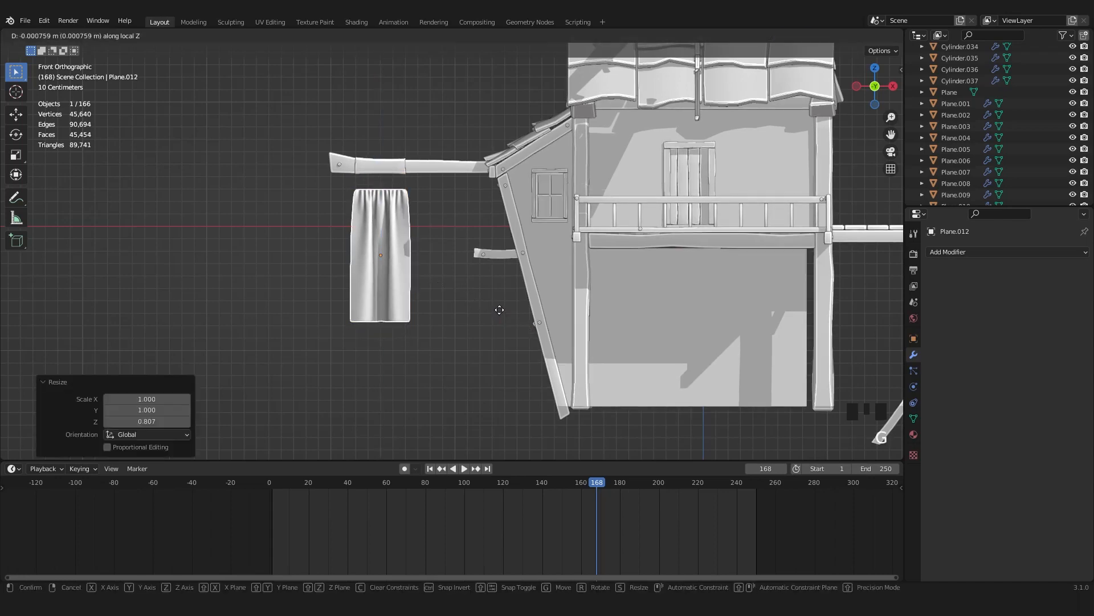
pyautogui.press('z')
pyautogui.click(496, 250)
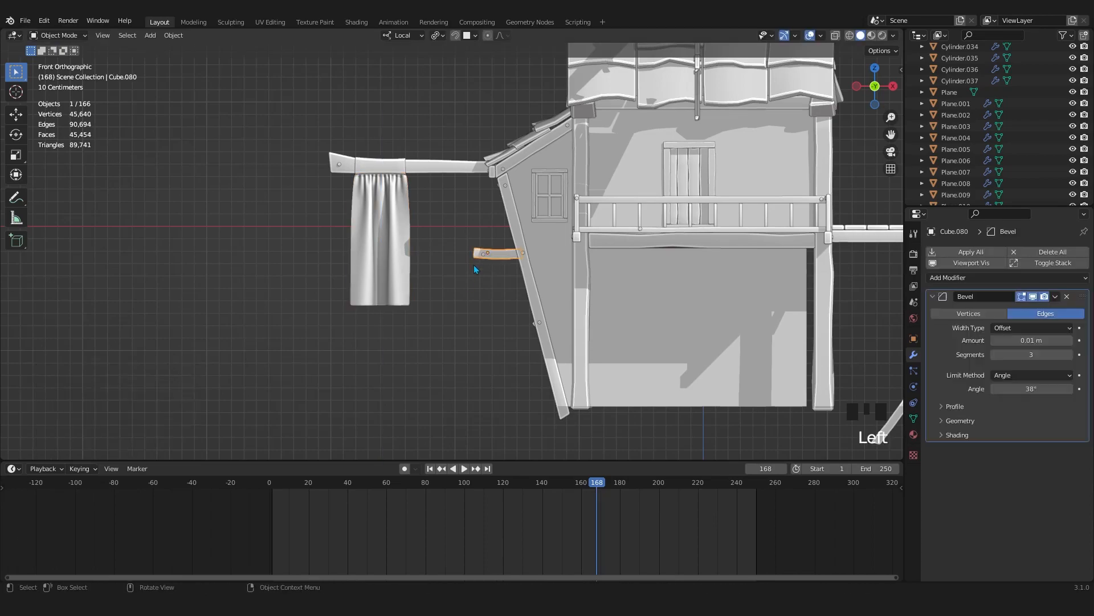
pyautogui.click(447, 303)
# Show the scene in wireframe and select the hanging cloth to examine its mesh density up close.
pyautogui.moveTo(415, 305); pyautogui.dragTo(470, 286, button='middle')
pyautogui.scroll(3, 469, 286)
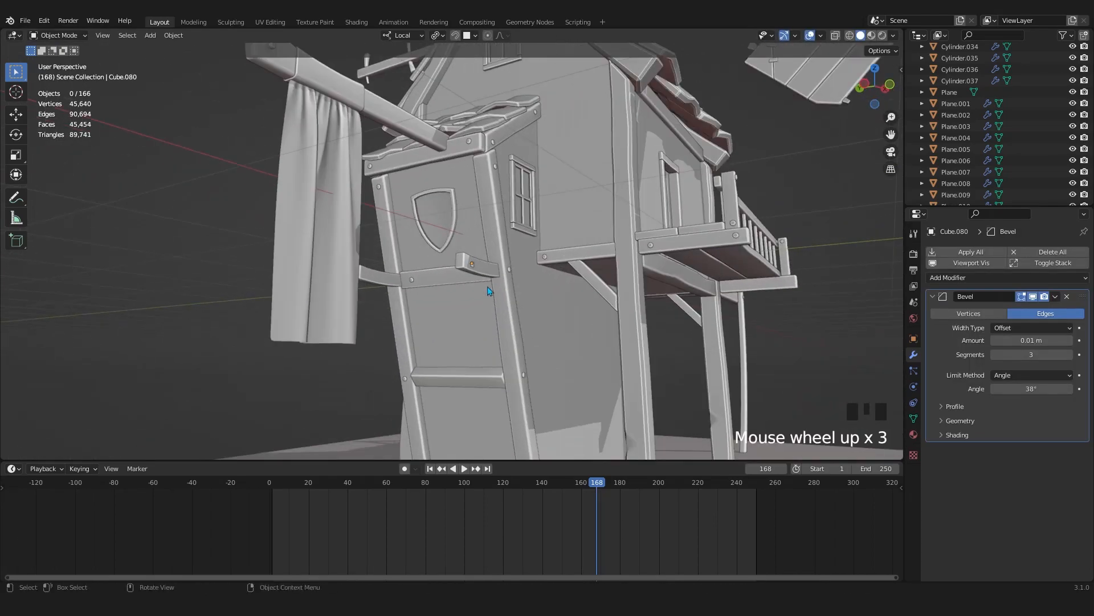
pyautogui.scroll(2, 489, 293)
pyautogui.moveTo(447, 371); pyautogui.dragTo(392, 315, button='middle')
pyautogui.hotkey('shift', 'z')
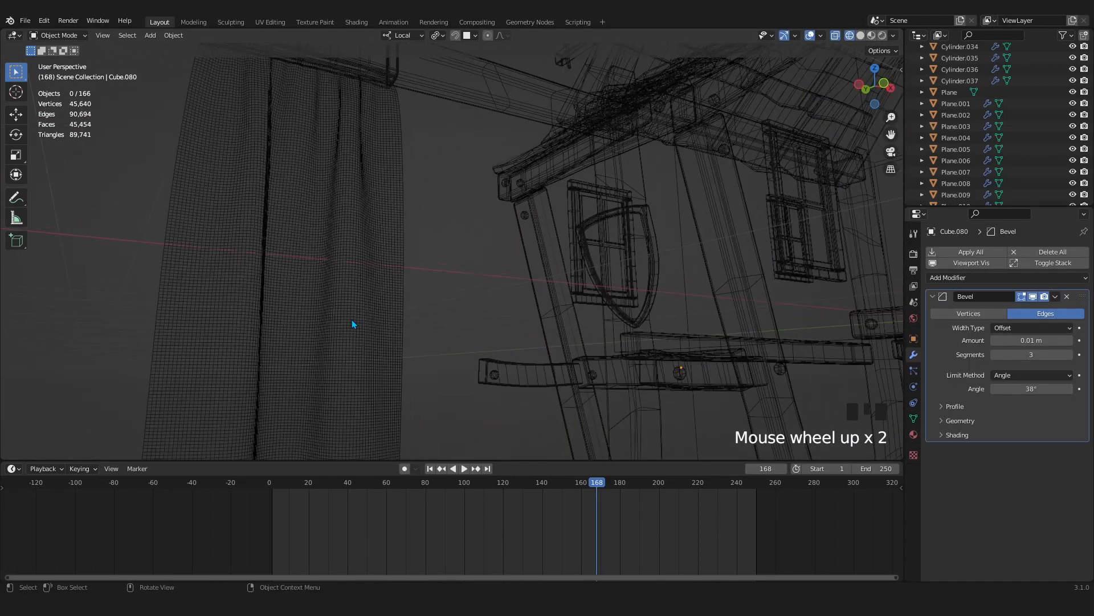
pyautogui.scroll(-3, 391, 312)
pyautogui.click(392, 308)
pyautogui.scroll(2, 387, 302)
pyautogui.scroll(1, 506, 317)
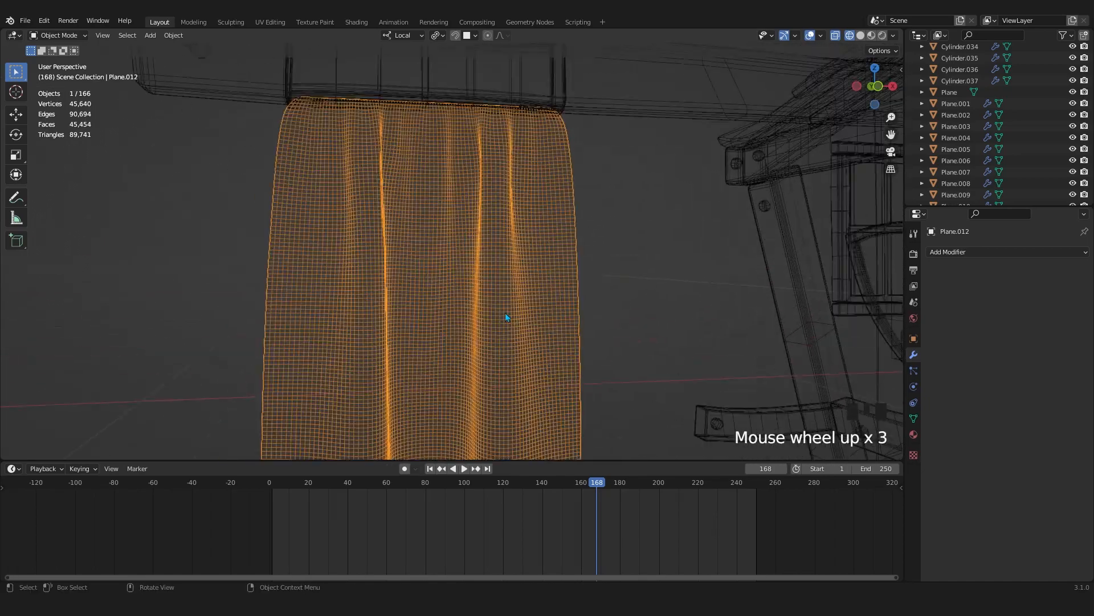
# Add a Decimate modifier to the cloth in Planar mode and inspect the folds in solid shading.
pyautogui.click(989, 257)
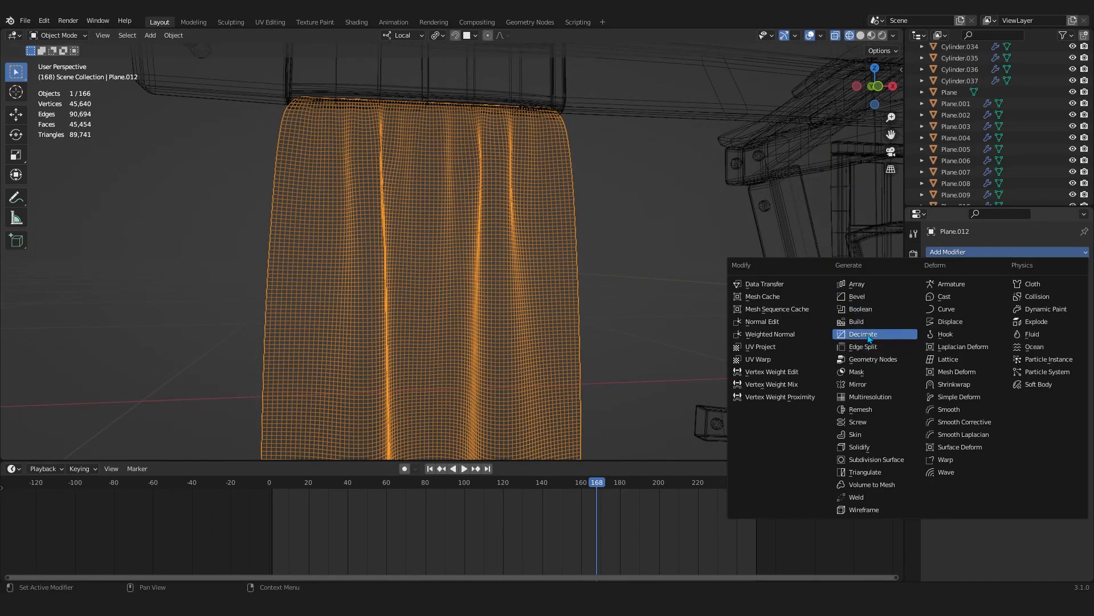
pyautogui.click(869, 337)
pyautogui.click(1054, 314)
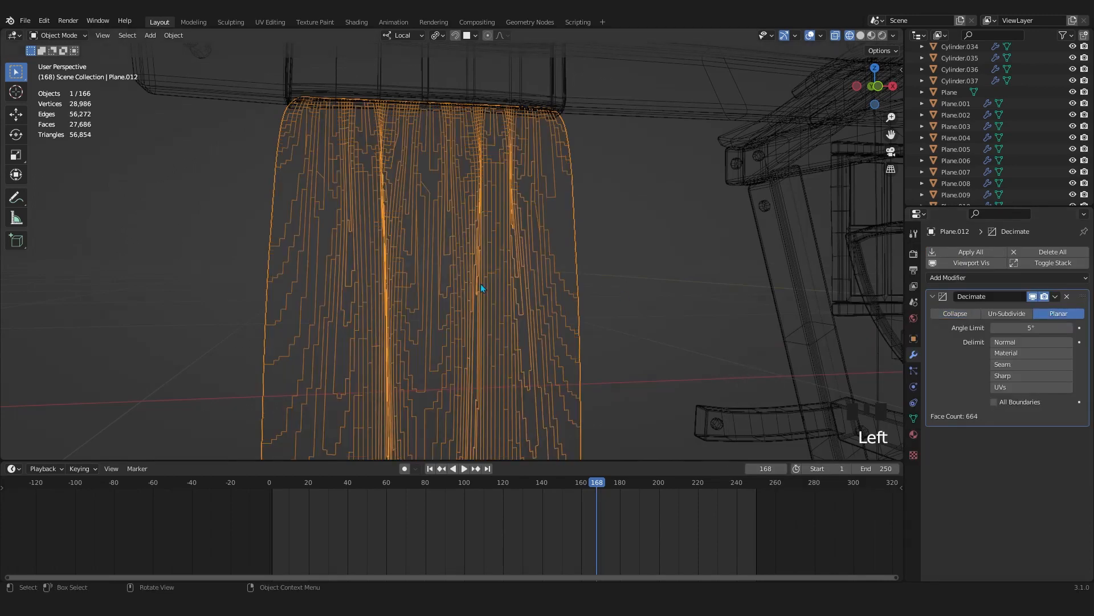
pyautogui.hotkey('shift', 'z')
pyautogui.moveTo(480, 287)
pyautogui.mouseDown(button='middle')
pyautogui.moveTo(544, 296)
pyautogui.moveTo(515, 303)
pyautogui.mouseUp(button='middle')
pyautogui.scroll(4, 511, 274)
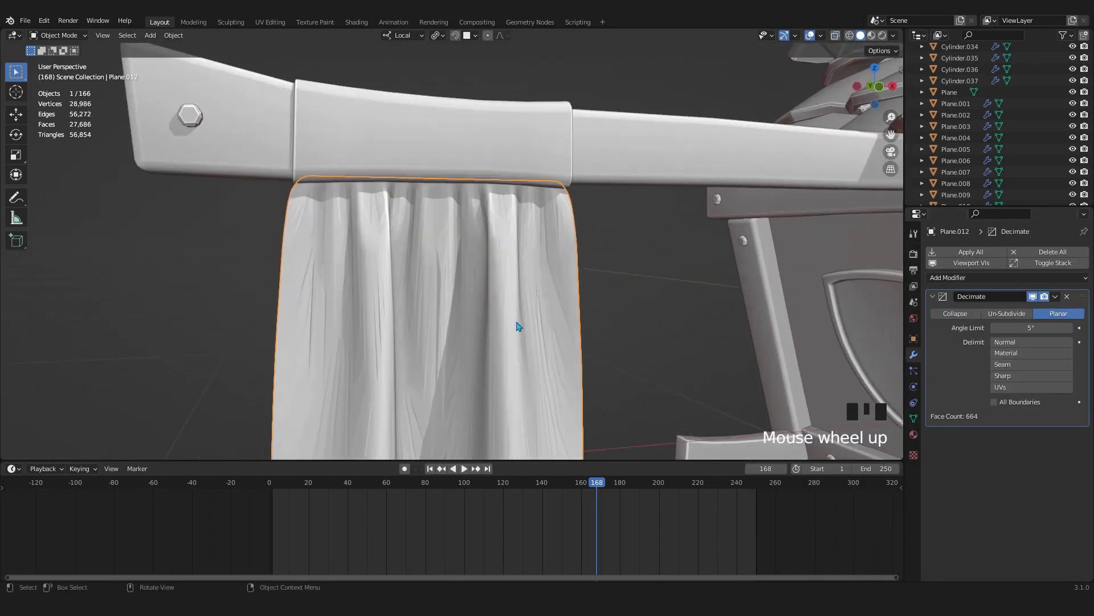
pyautogui.scroll(-3, 518, 327)
# Return to wireframe and switch the cloth's Decimate modifier to Un-Subdivide with 4 iterations.
pyautogui.press('z')
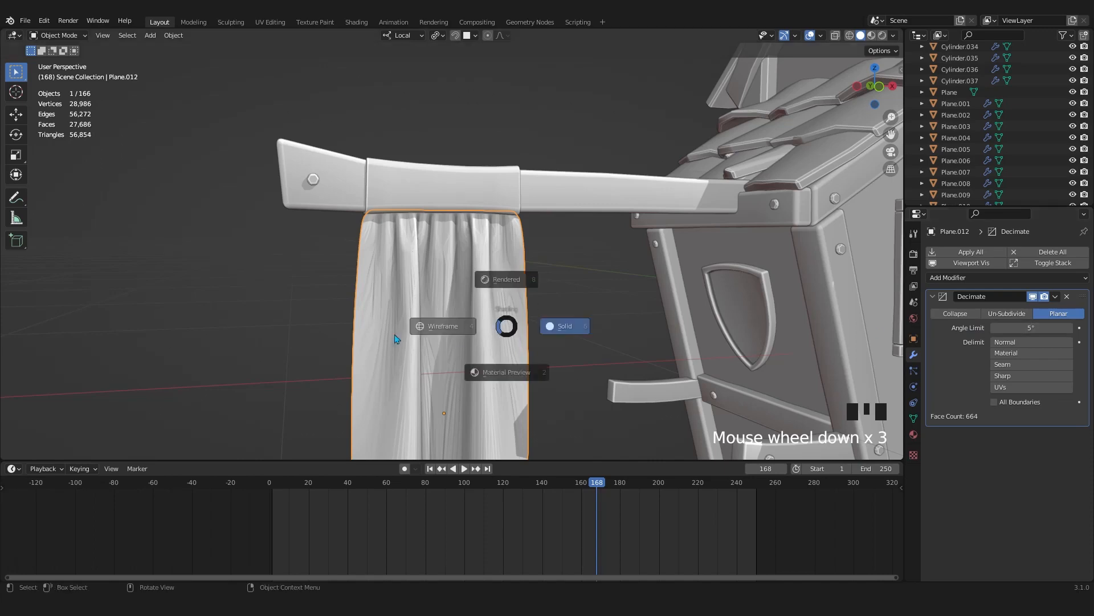
pyautogui.click(451, 324)
pyautogui.scroll(3, 501, 319)
pyautogui.keyDown('shift'); pyautogui.moveTo(502, 316); pyautogui.dragTo(536, 268, button='middle'); pyautogui.keyUp('shift')
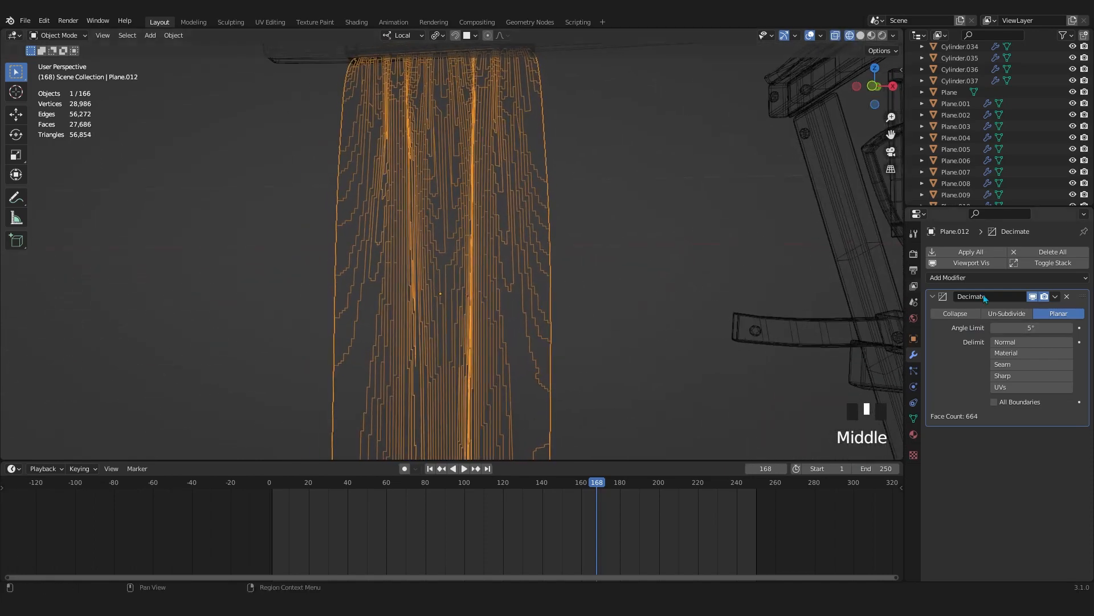
pyautogui.click(1002, 314)
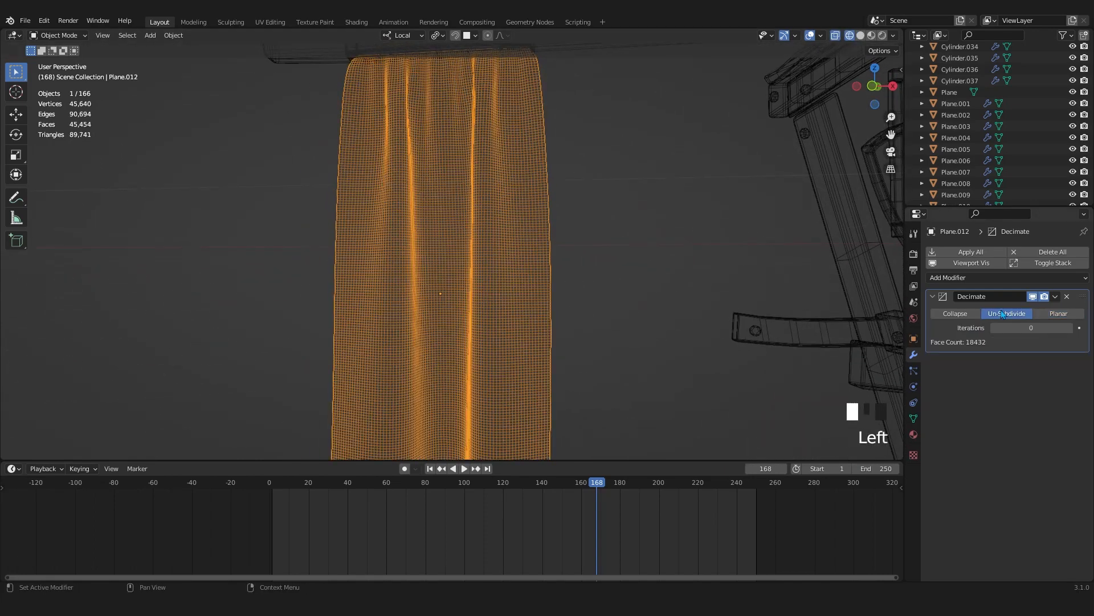
pyautogui.click(1069, 328)
pyautogui.click(1069, 328)
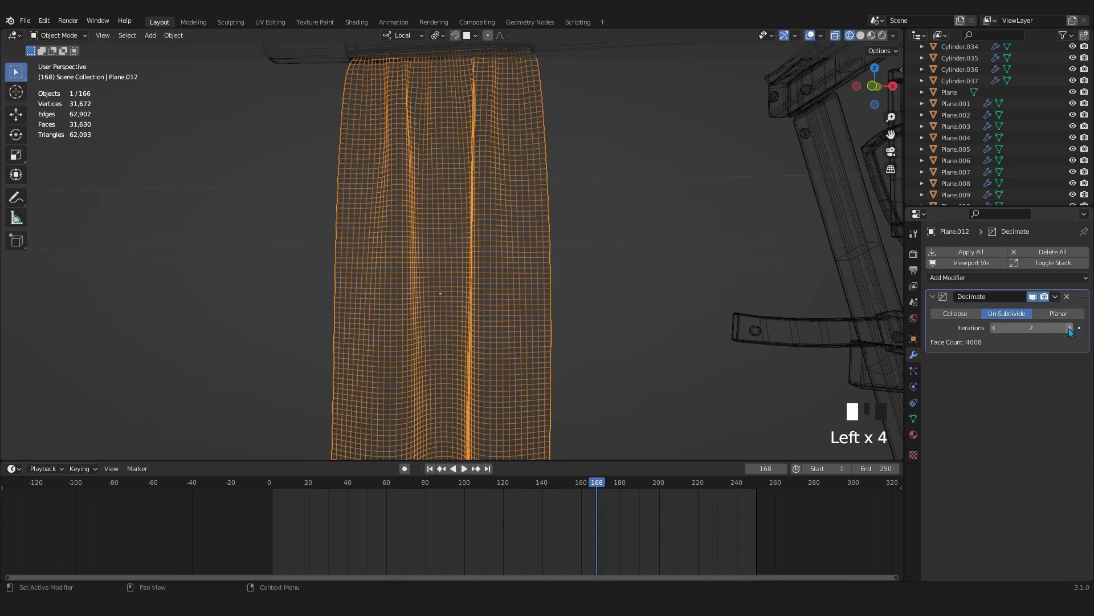
pyautogui.click(1069, 327)
pyautogui.click(1069, 327)
# Examine the decimated cloth's folds and silhouette in solid shading, up close and beside the house.
pyautogui.scroll(-5, 453, 273)
pyautogui.press('z')
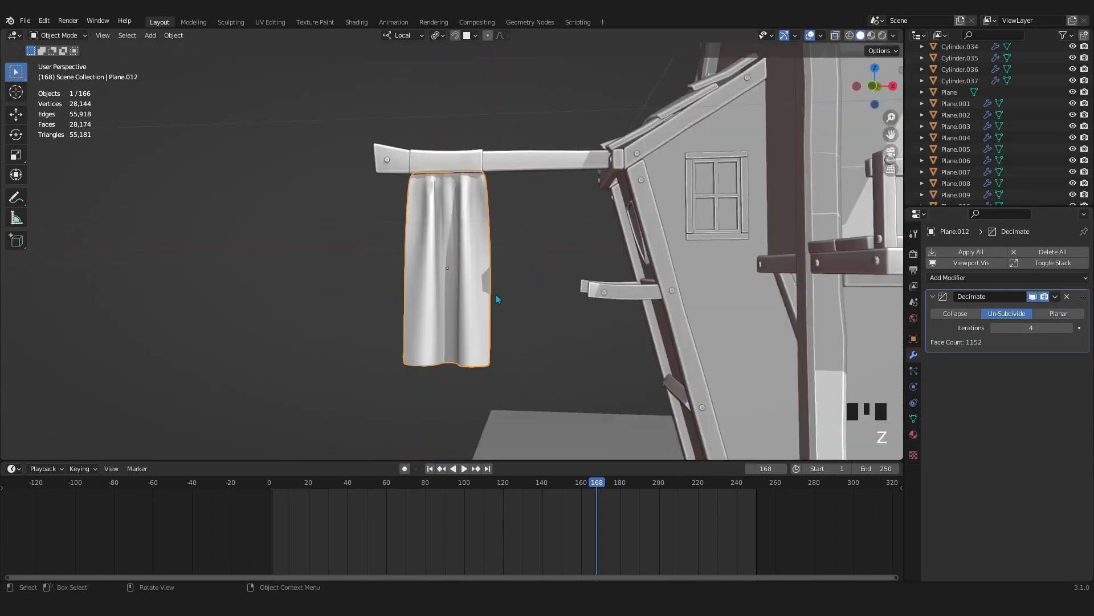
pyautogui.scroll(4, 495, 294)
pyautogui.moveTo(455, 247)
pyautogui.keyDown('shift'); pyautogui.mouseDown(button='middle')
pyautogui.moveTo(453, 333)
pyautogui.moveTo(490, 320)
pyautogui.mouseUp(button='middle'); pyautogui.keyUp('shift')
pyautogui.scroll(3, 442, 307)
pyautogui.scroll(-2, 444, 312)
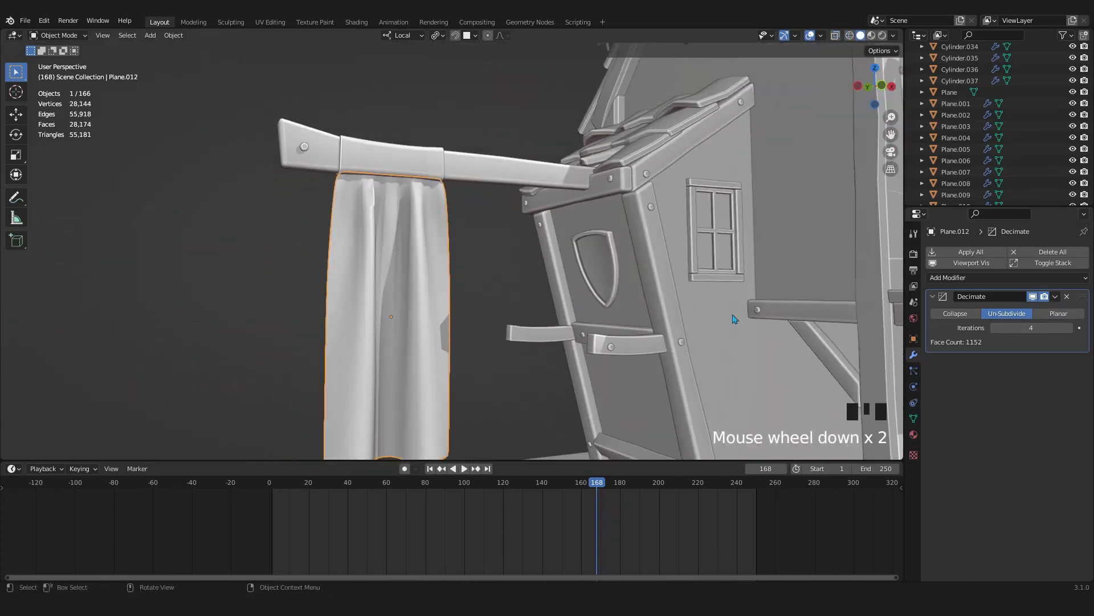
pyautogui.scroll(-2, 513, 301)
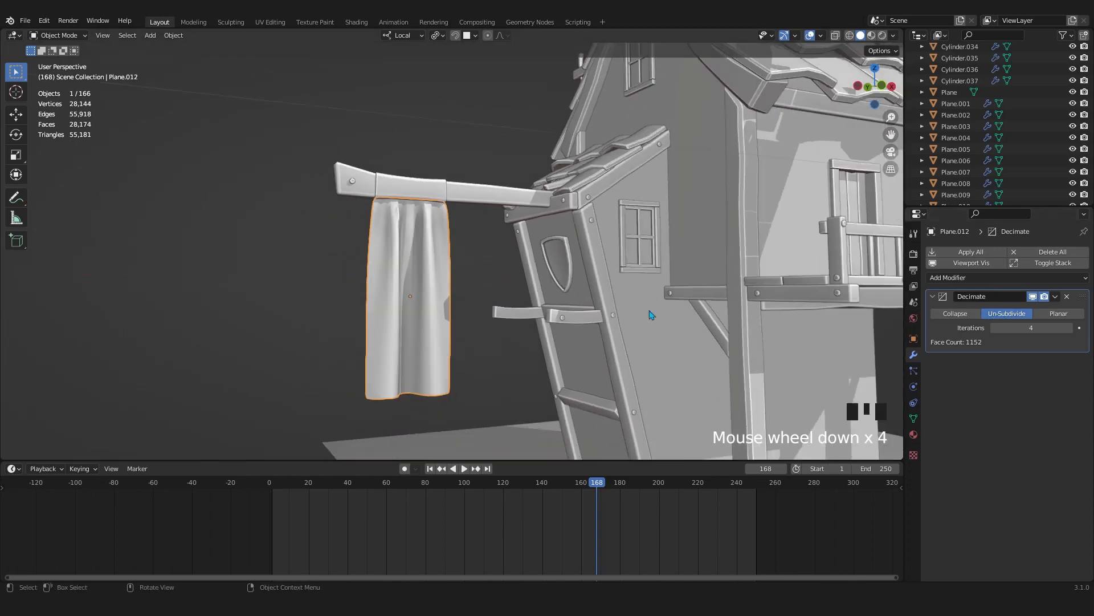
pyautogui.scroll(1, 488, 327)
pyautogui.scroll(-2, 410, 326)
# Show the scene in wireframe and apply the Decimate modifier to the hanging cloth.
pyautogui.press('z')
pyautogui.scroll(2, 439, 320)
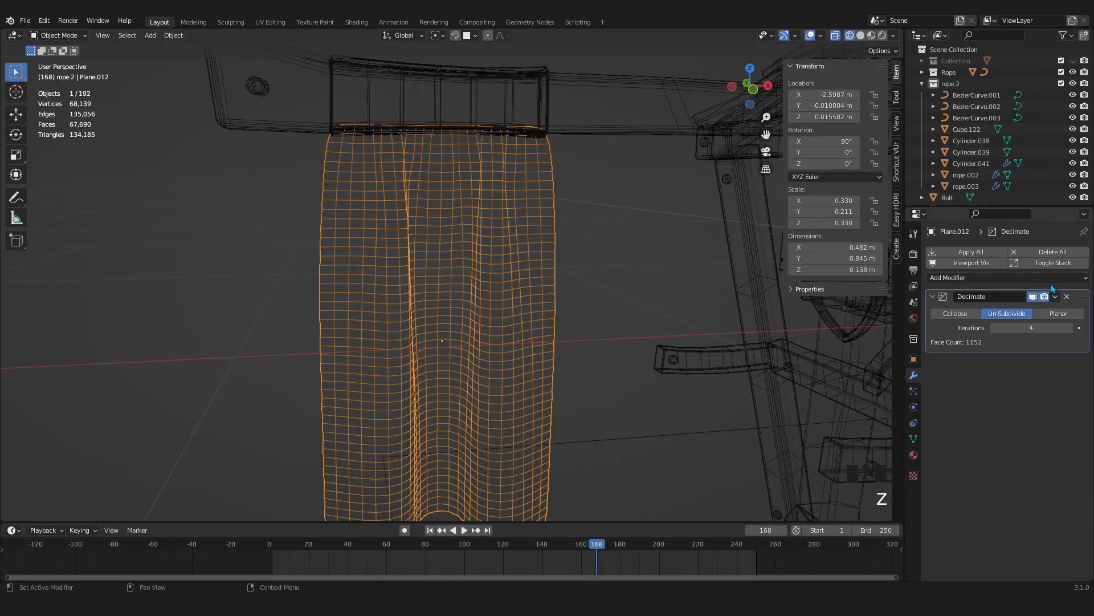
pyautogui.click(1055, 296)
pyautogui.click(1043, 307)
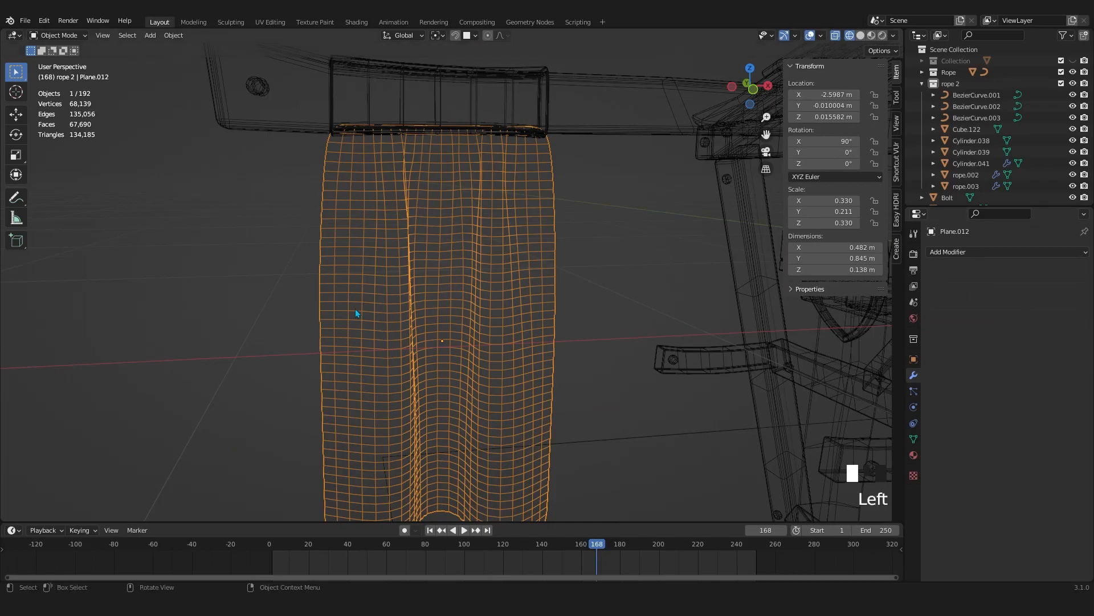
pyautogui.scroll(-4, 513, 308)
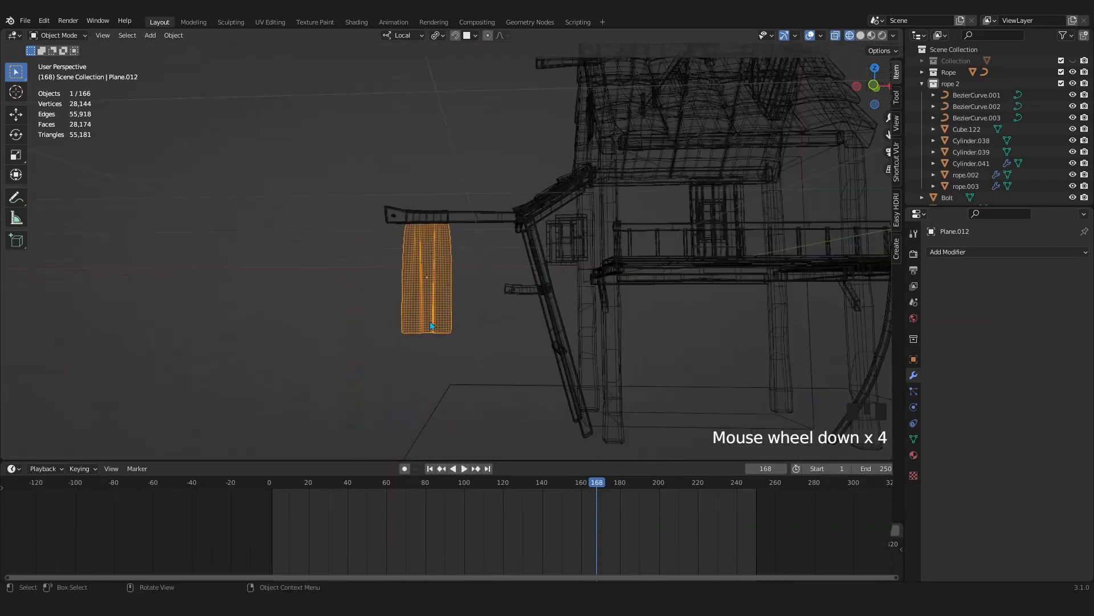
pyautogui.scroll(4, 518, 306)
pyautogui.scroll(-1, 425, 317)
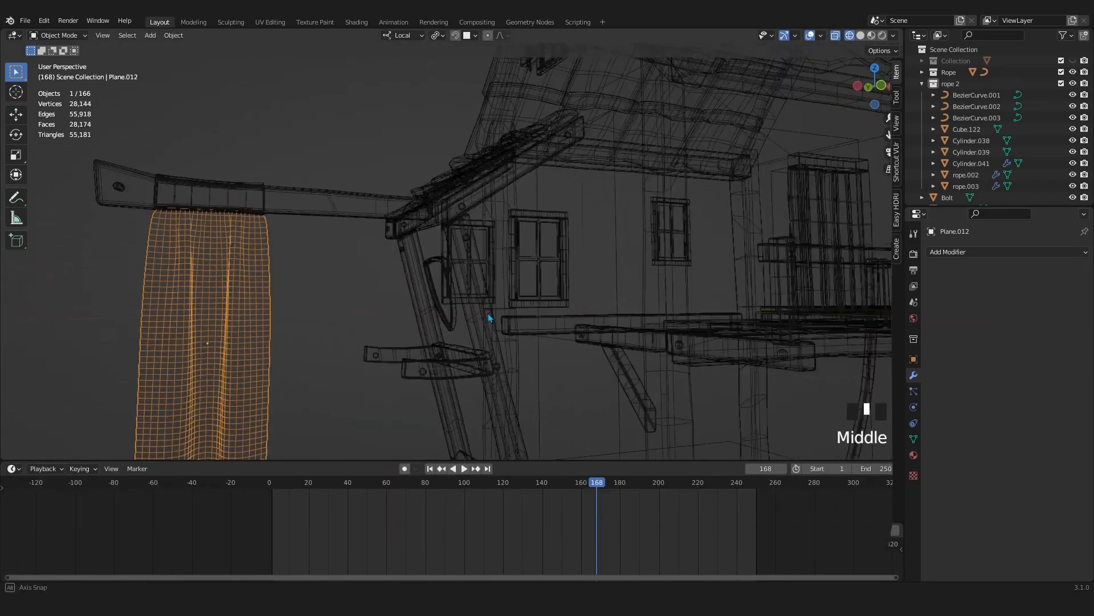